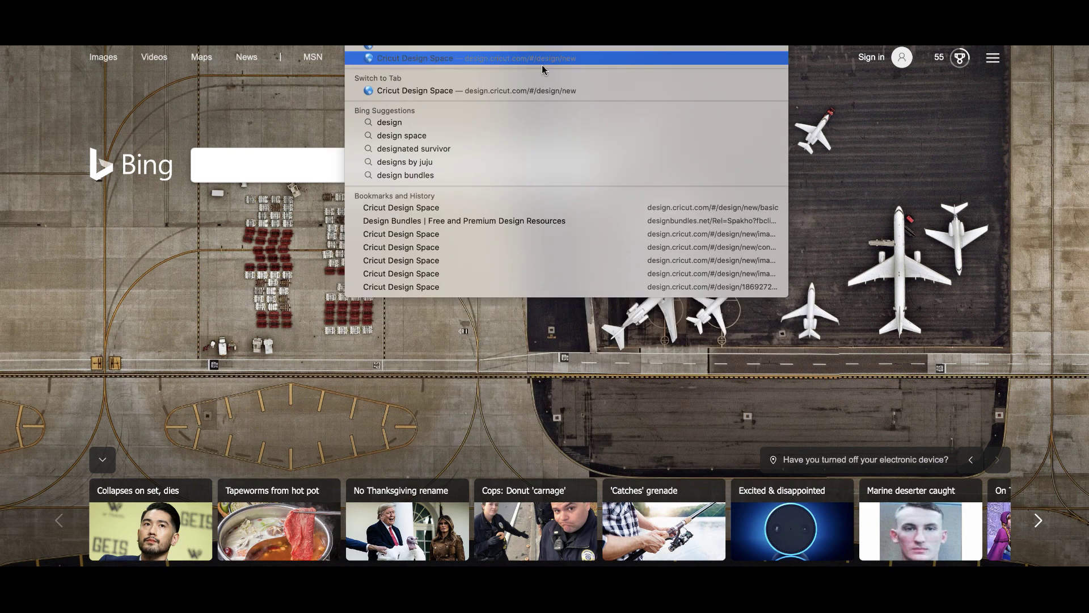
Search the Design Bundles site for 'earring pattern'.
click(492, 223)
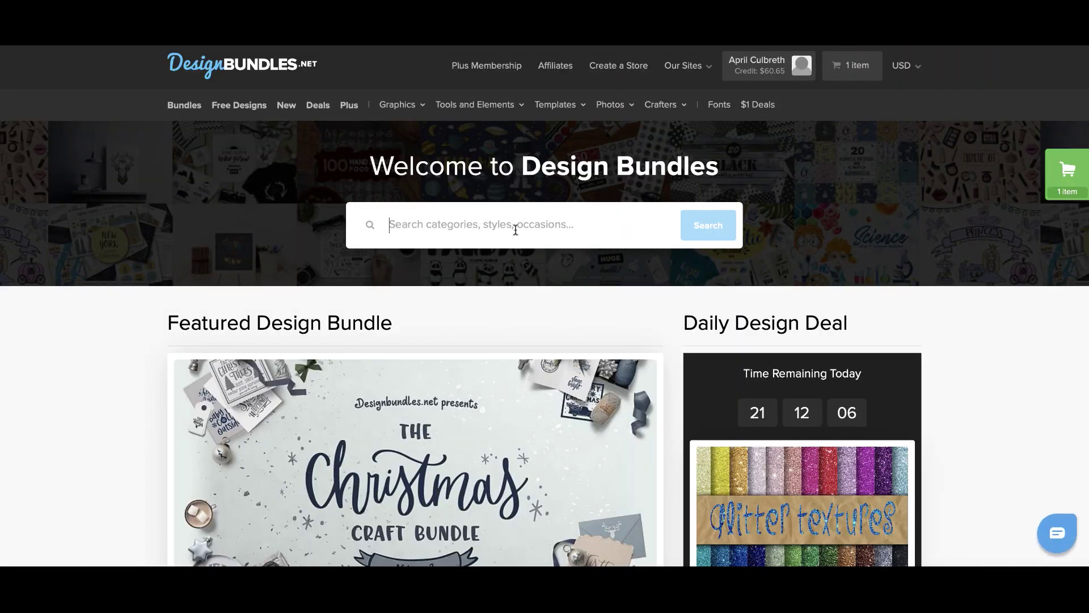
text(earring pattern)
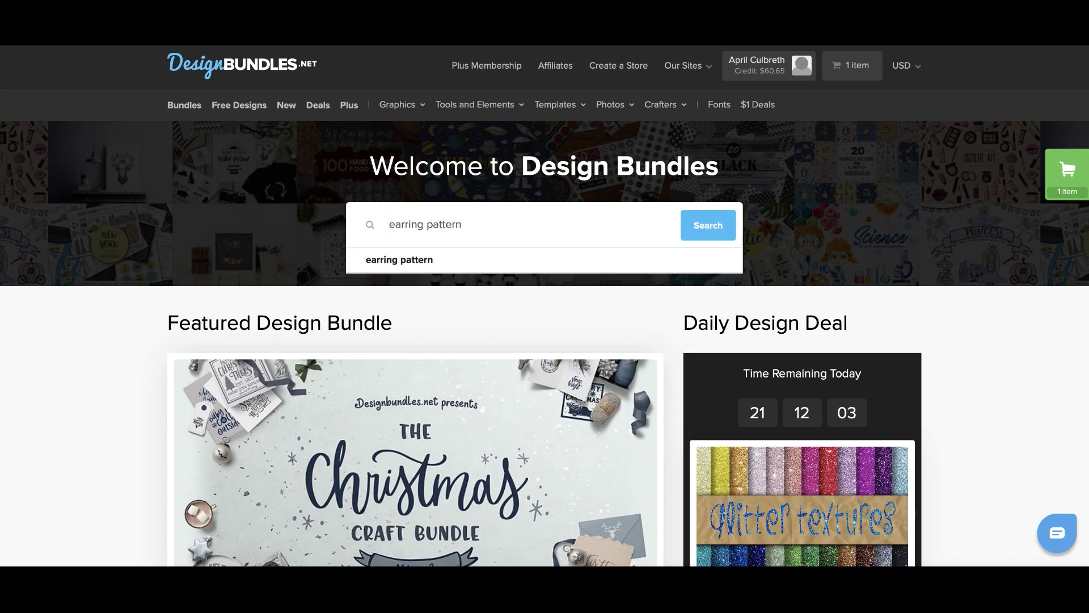
key(Return)
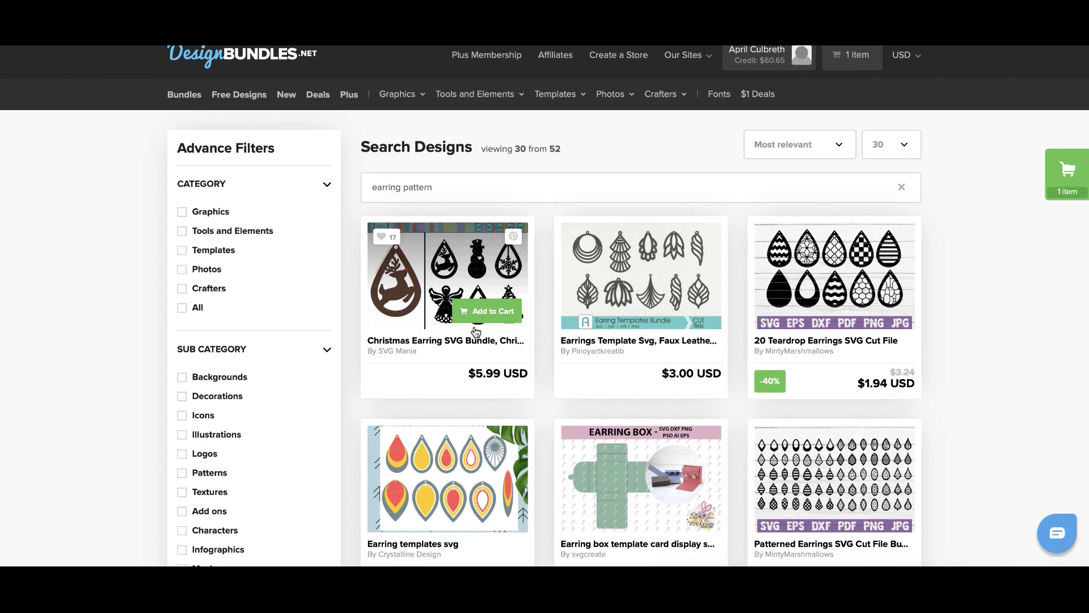
Scroll through the earring pattern results and continue browsing on page 2.
scroll(476, 331, down, 1)
scroll(476, 332, down, 4)
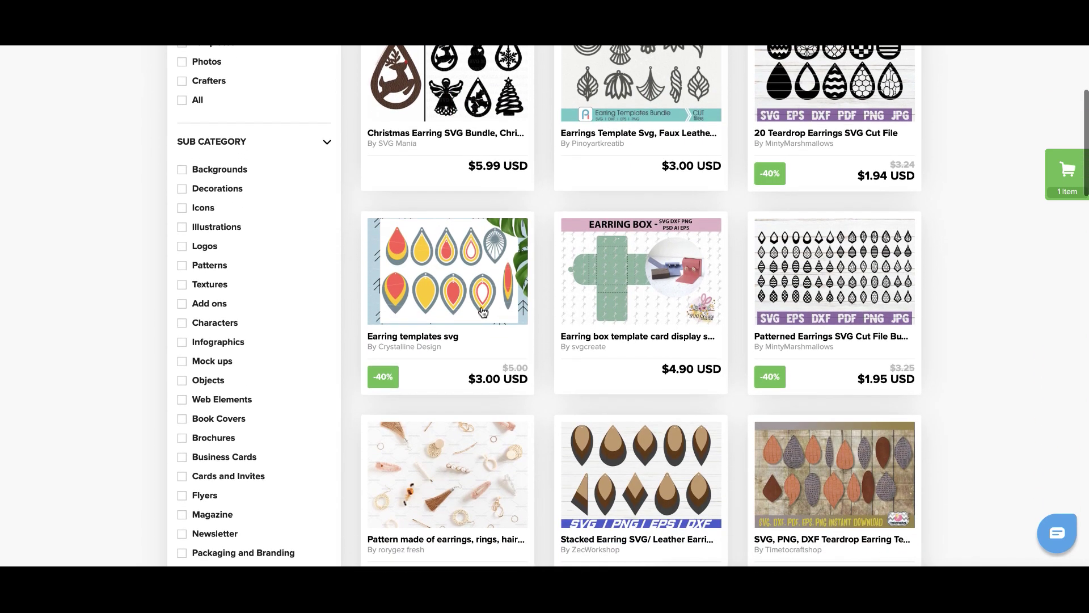
scroll(488, 288, down, 7)
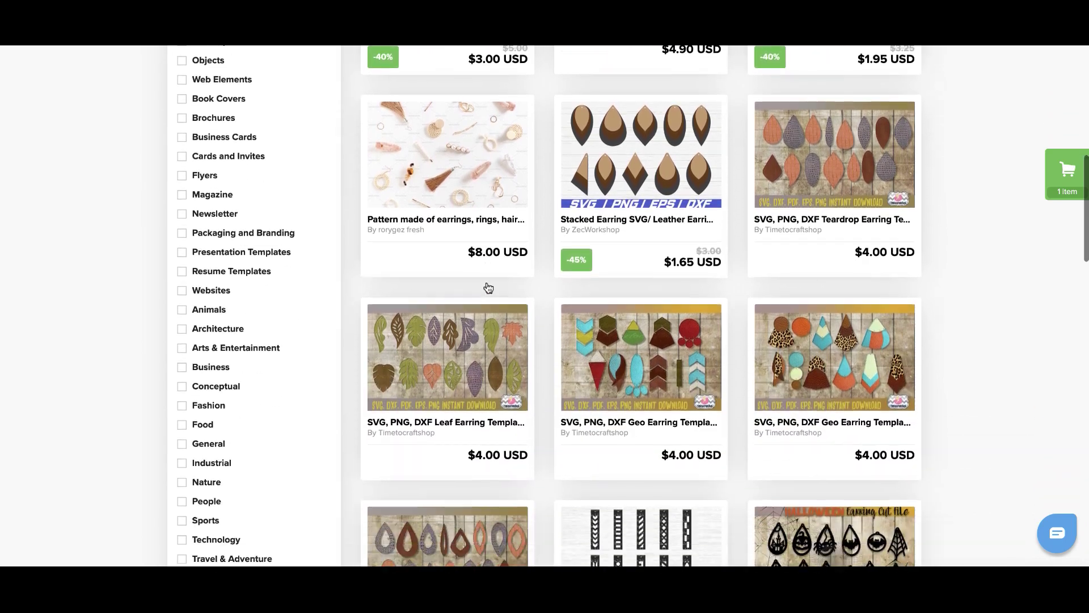
scroll(488, 287, down, 13)
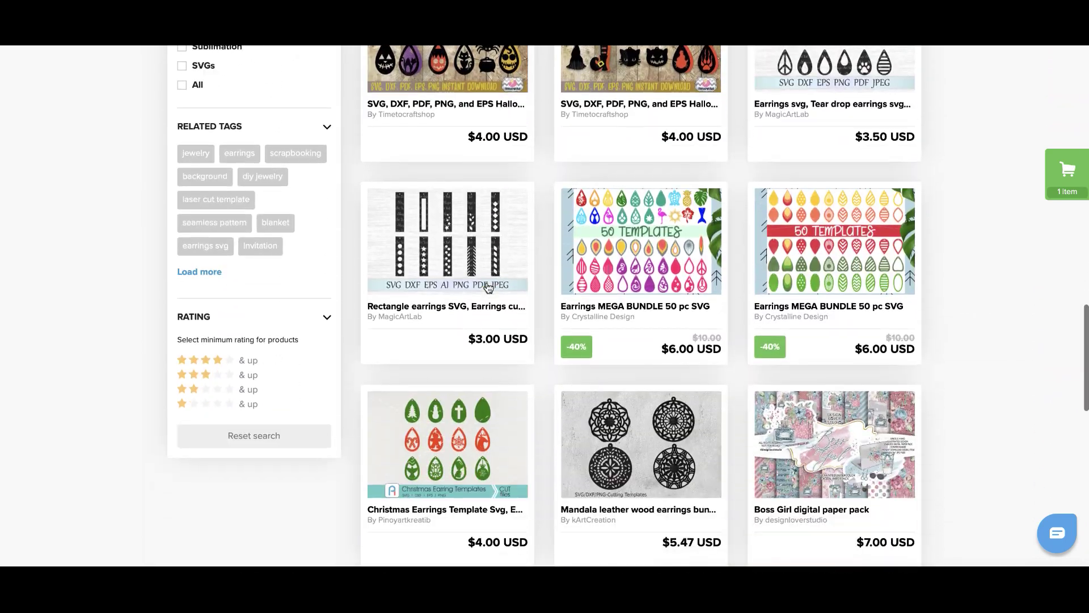
scroll(488, 288, down, 8)
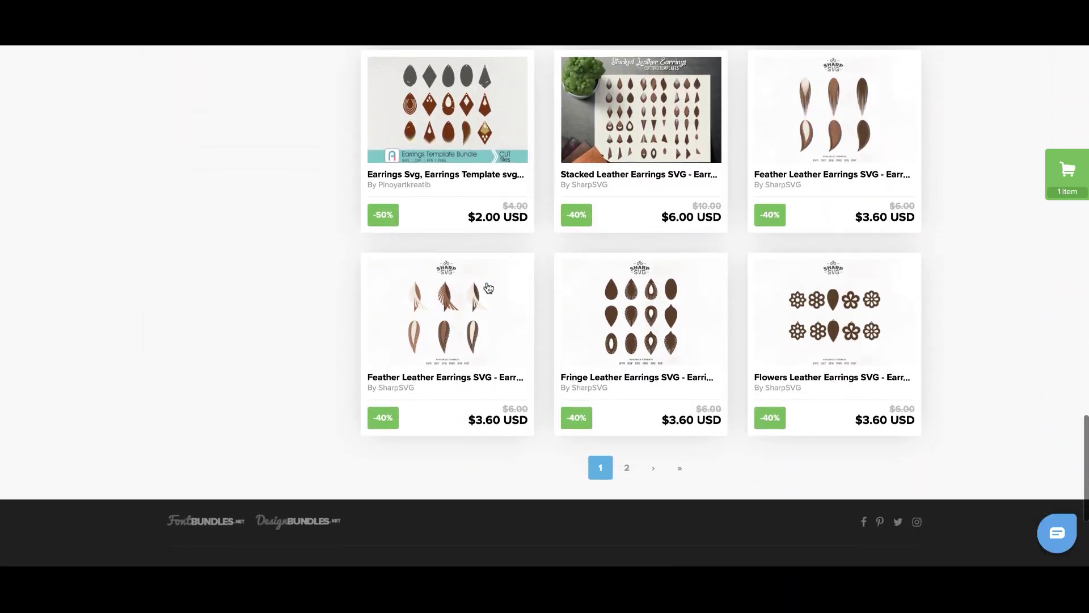
click(627, 469)
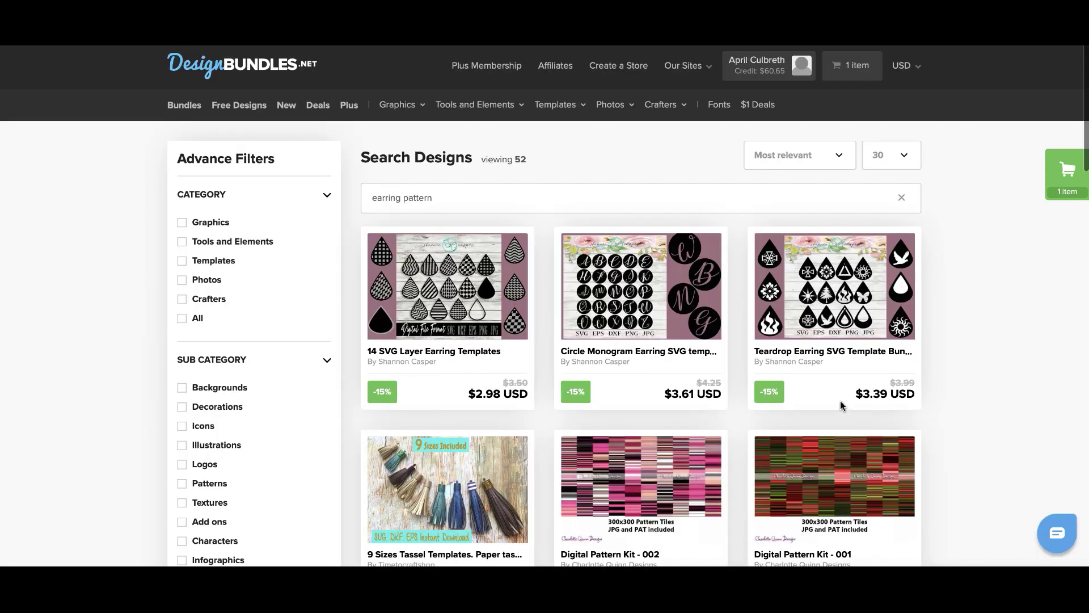
scroll(686, 379, down, 7)
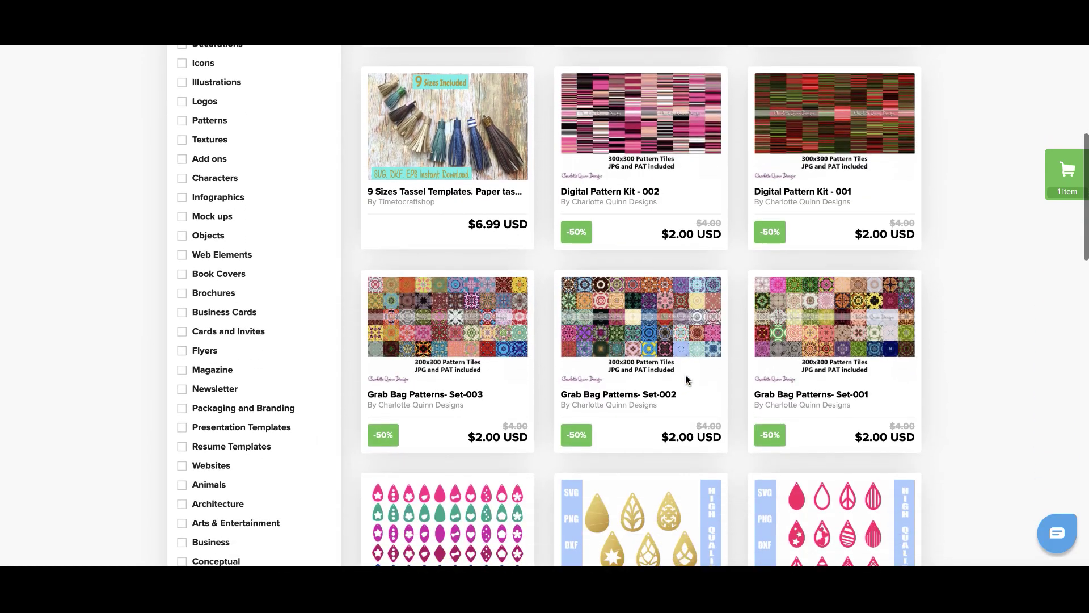
scroll(686, 379, down, 4)
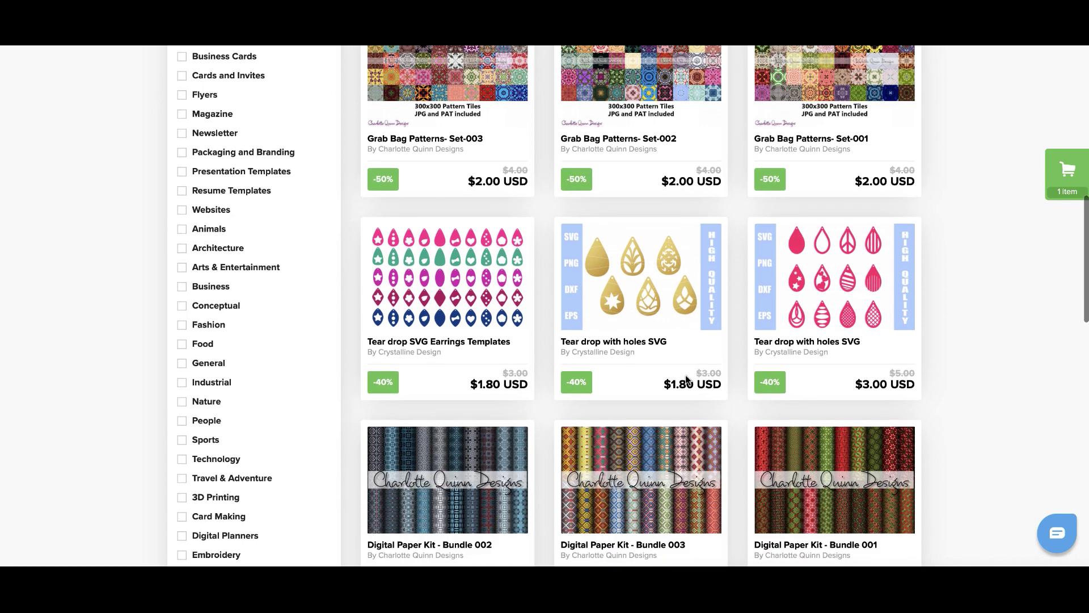
scroll(686, 376, down, 2)
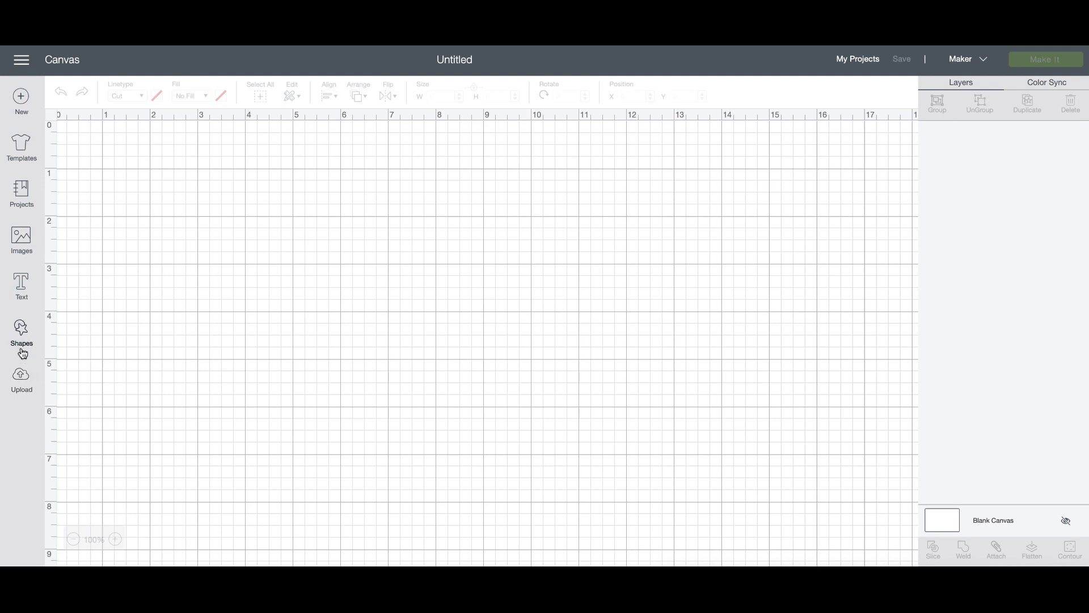
Search images for 'dr', filter to Free, and insert the red-and-blue teardrop image.
click(22, 250)
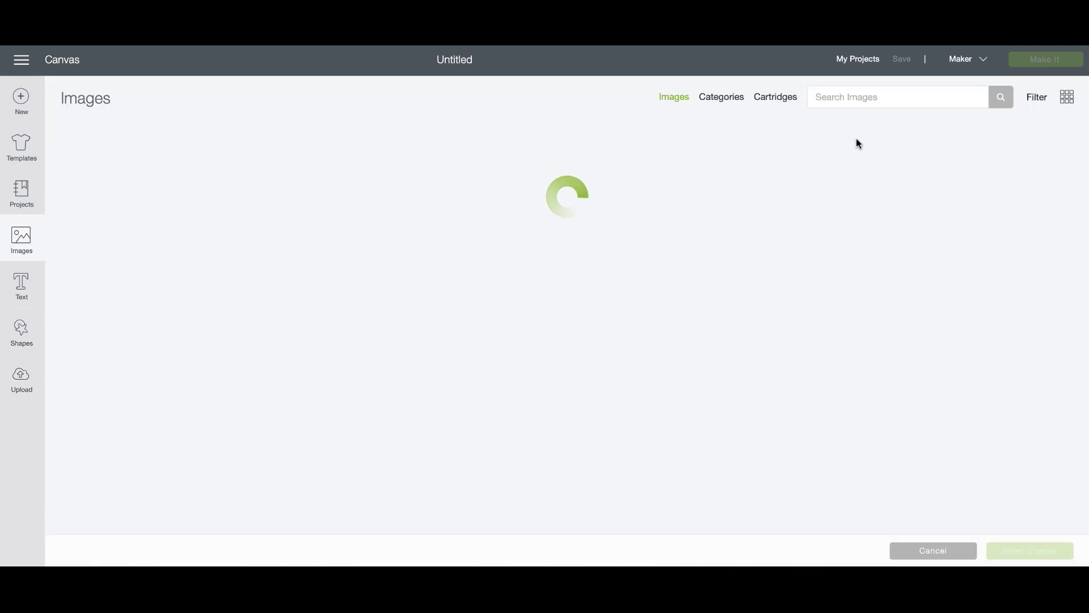
click(862, 97)
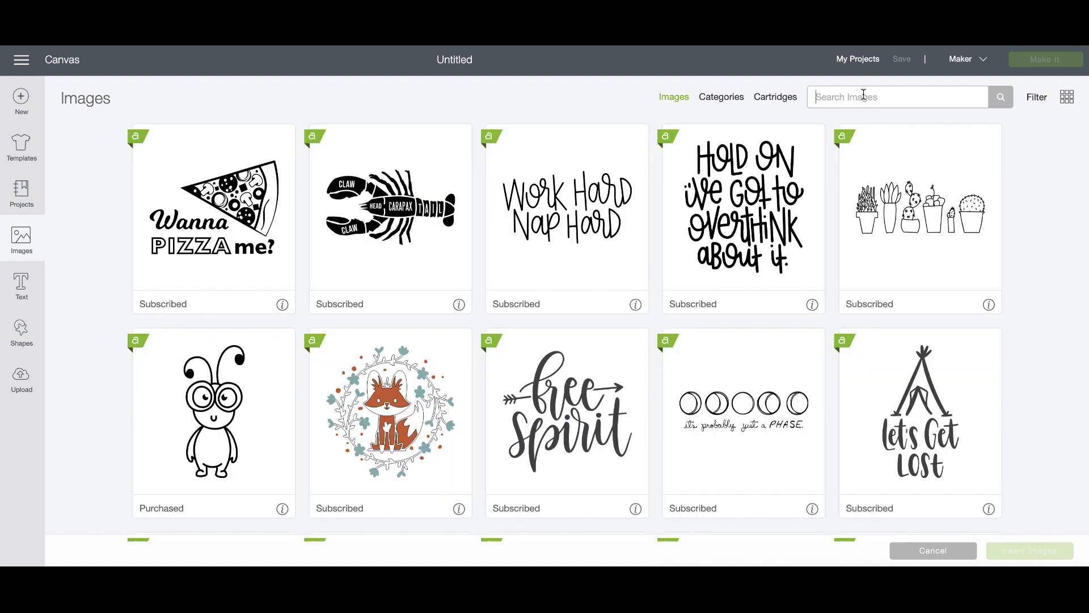
text(drop)
click(1030, 101)
click(902, 182)
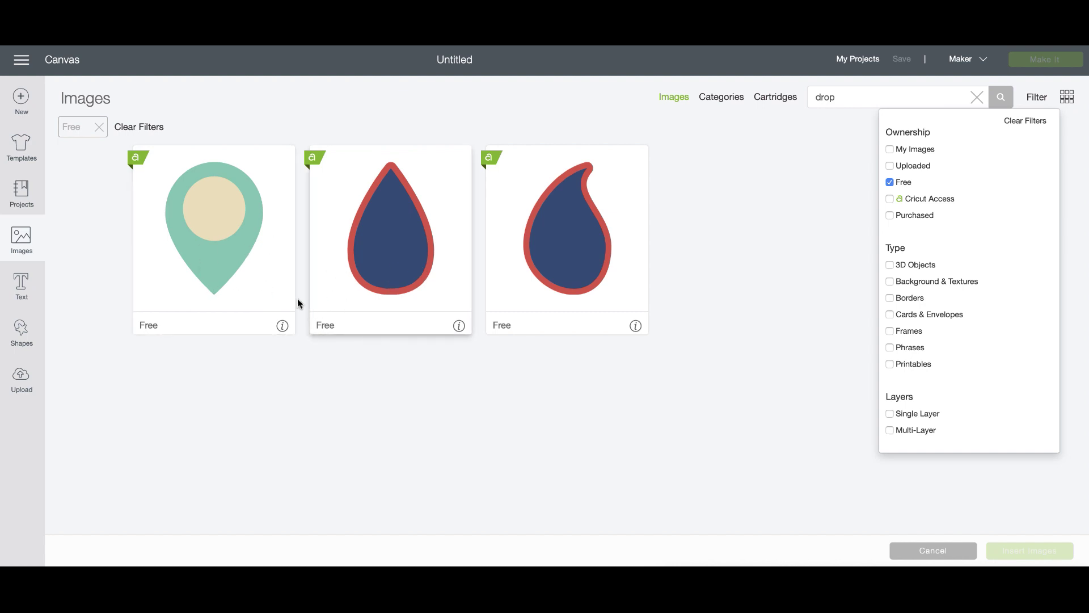
click(340, 298)
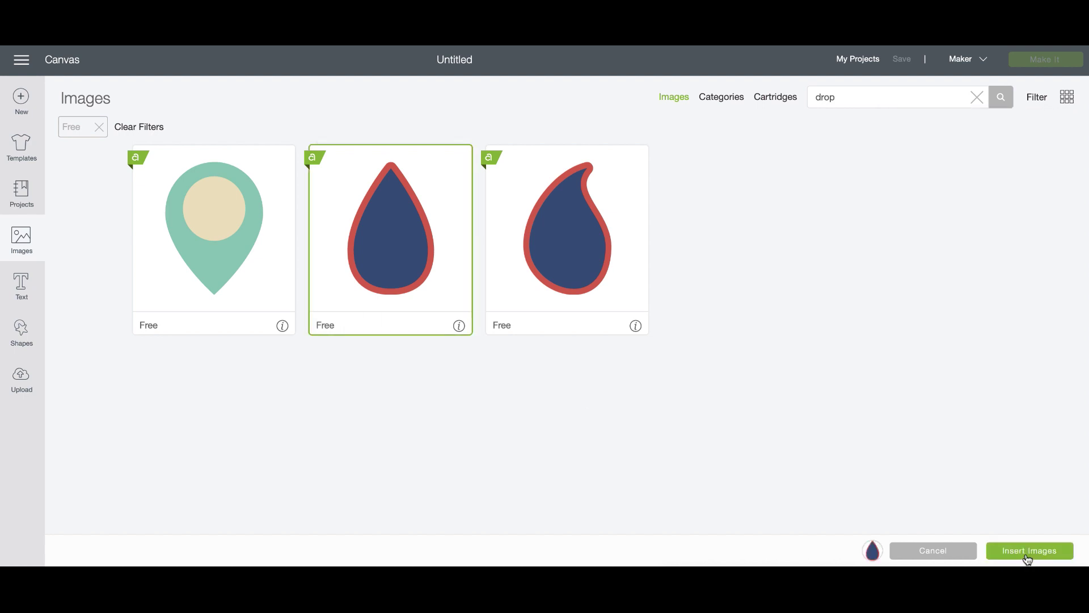
click(1028, 555)
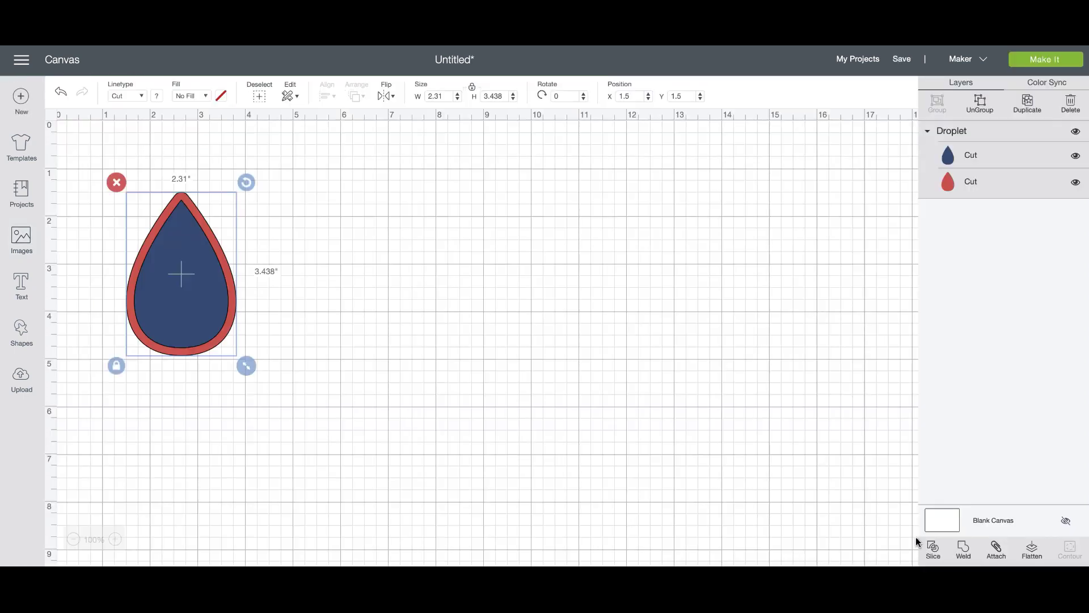
Move the droplet right, ungroup it, then regroup its two layers.
drag(194, 320, 370, 329)
click(982, 105)
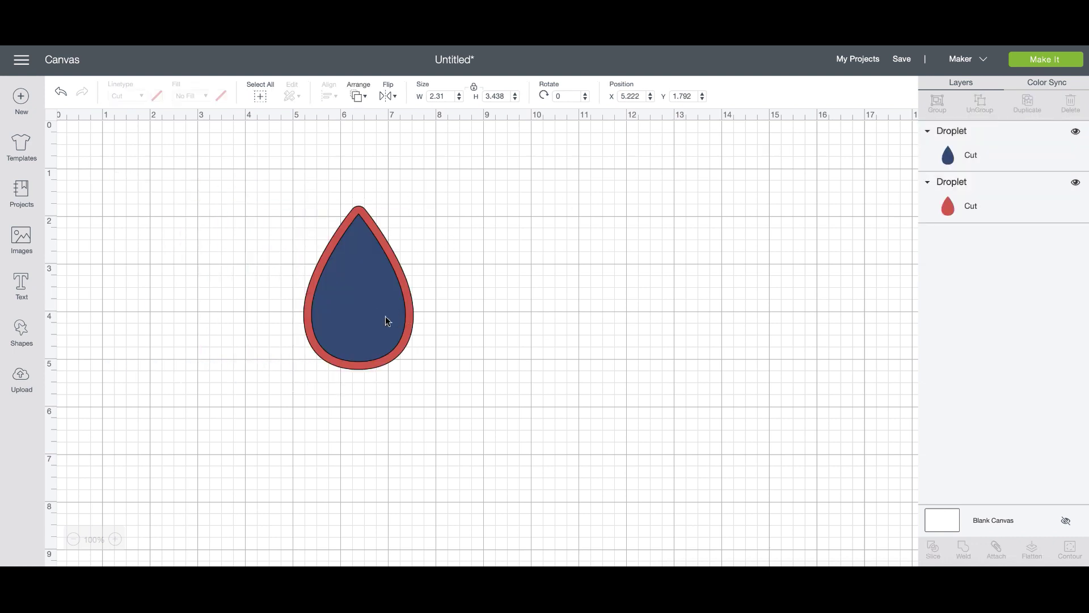
click(379, 315)
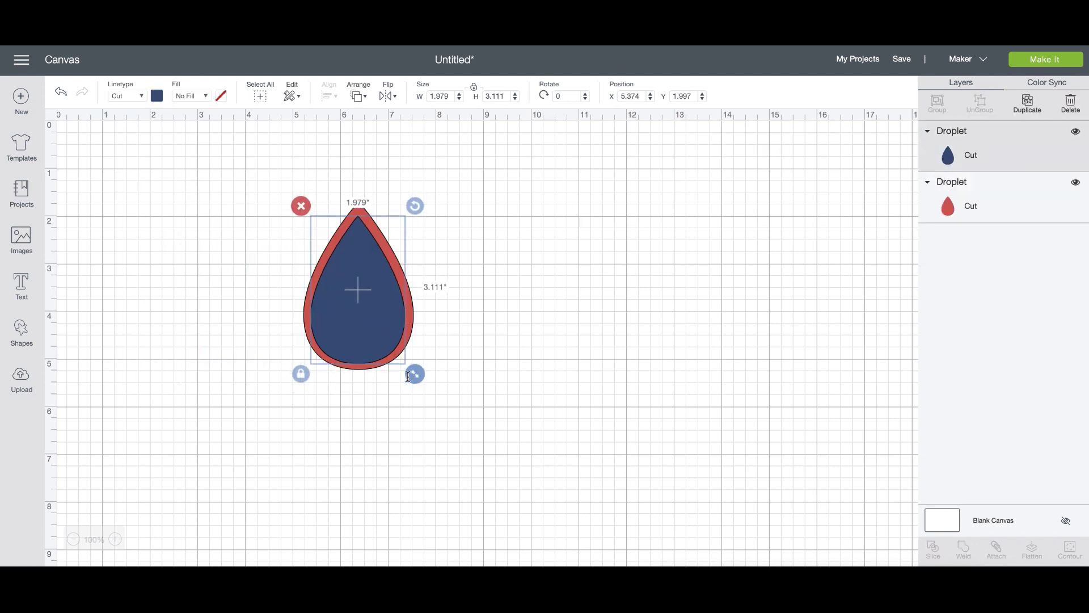
drag(463, 374, 242, 196)
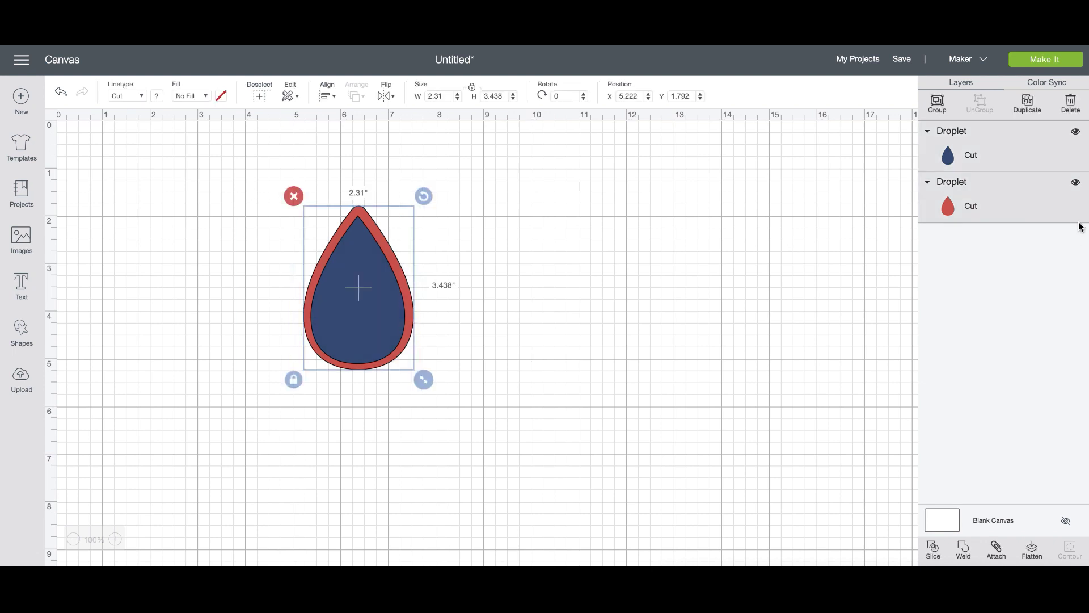
click(941, 114)
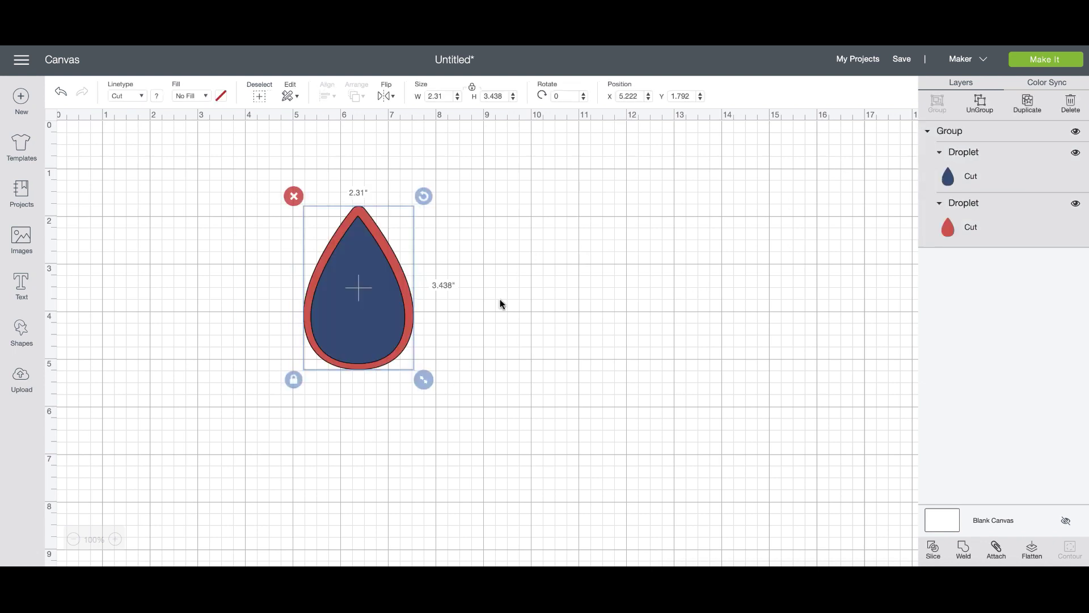
click(448, 357)
click(369, 345)
Unlock proportions and set the droplet group's height to 2 inches.
drag(426, 381, 430, 385)
click(294, 386)
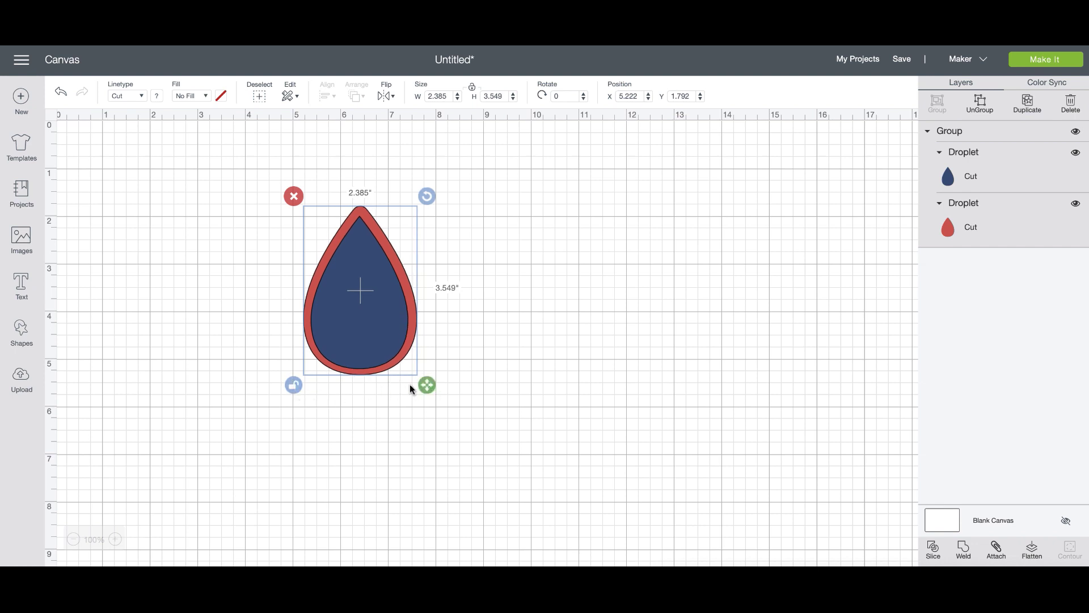
drag(421, 386, 397, 396)
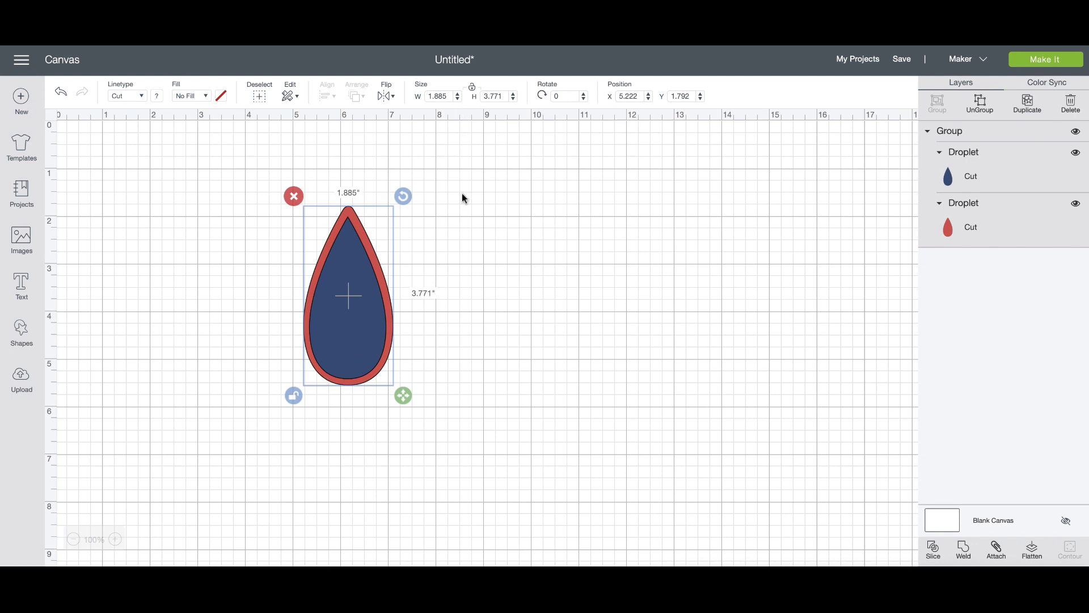
drag(507, 95, 481, 96)
text(2)
key(Return)
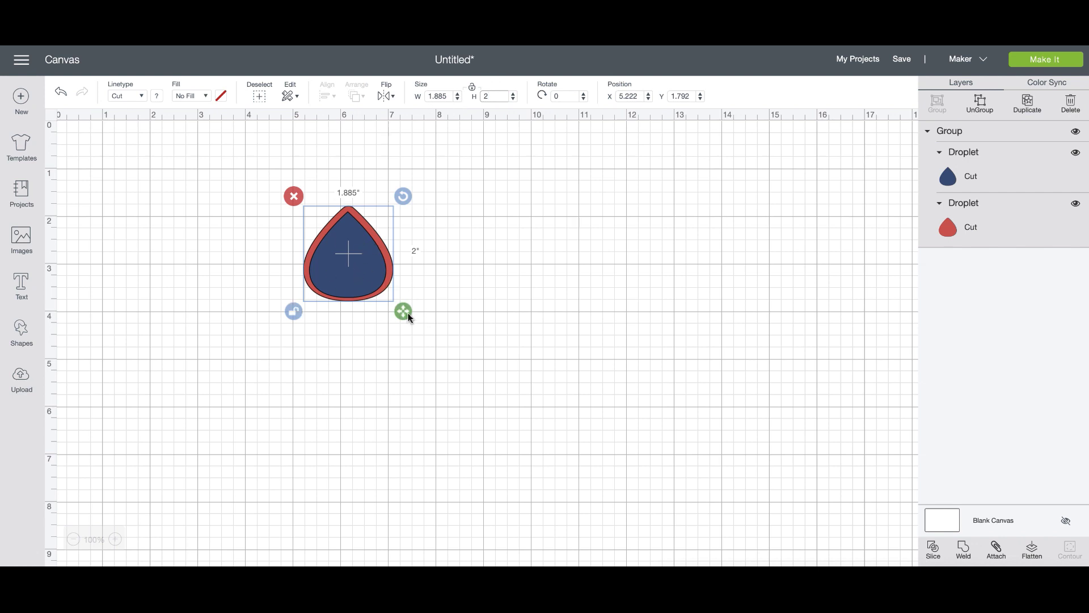
Set the droplet width to 1.125 inches, keep height 2, and relock proportions.
drag(403, 314, 369, 314)
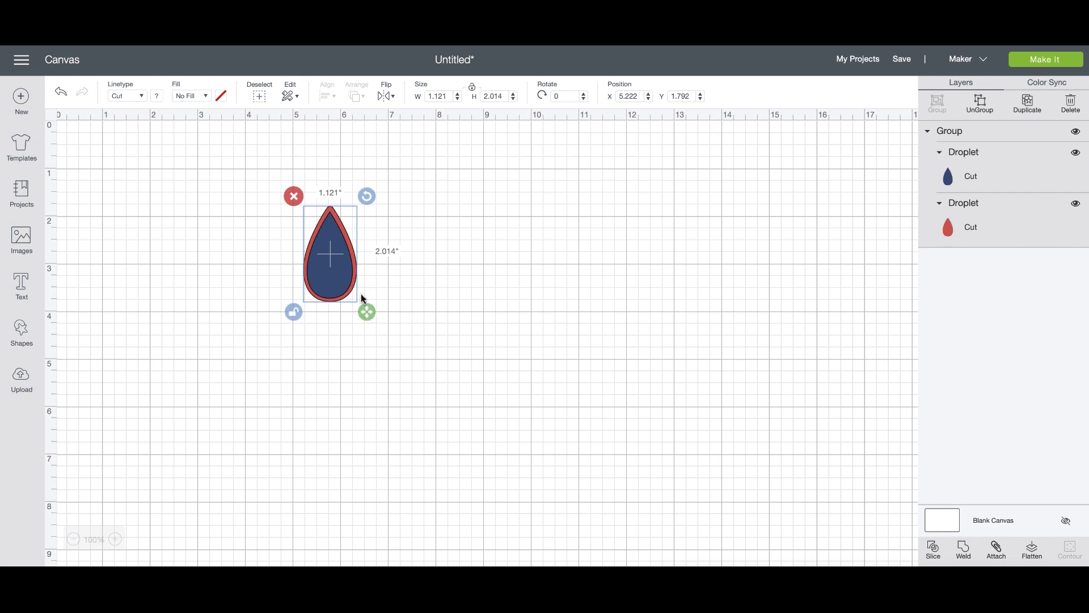
drag(448, 95, 435, 96)
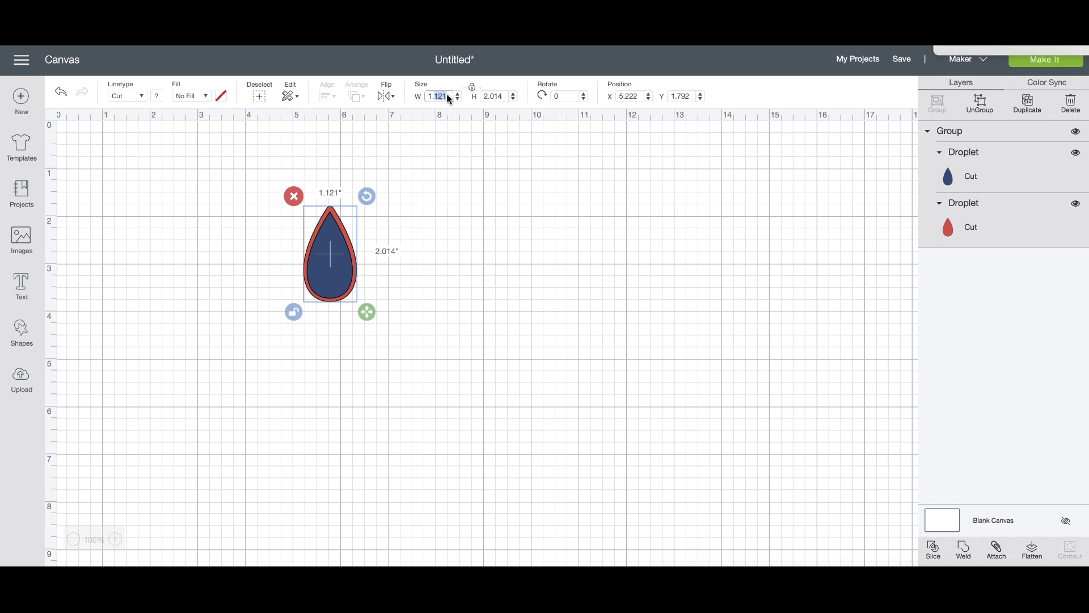
text(12)
click(506, 97)
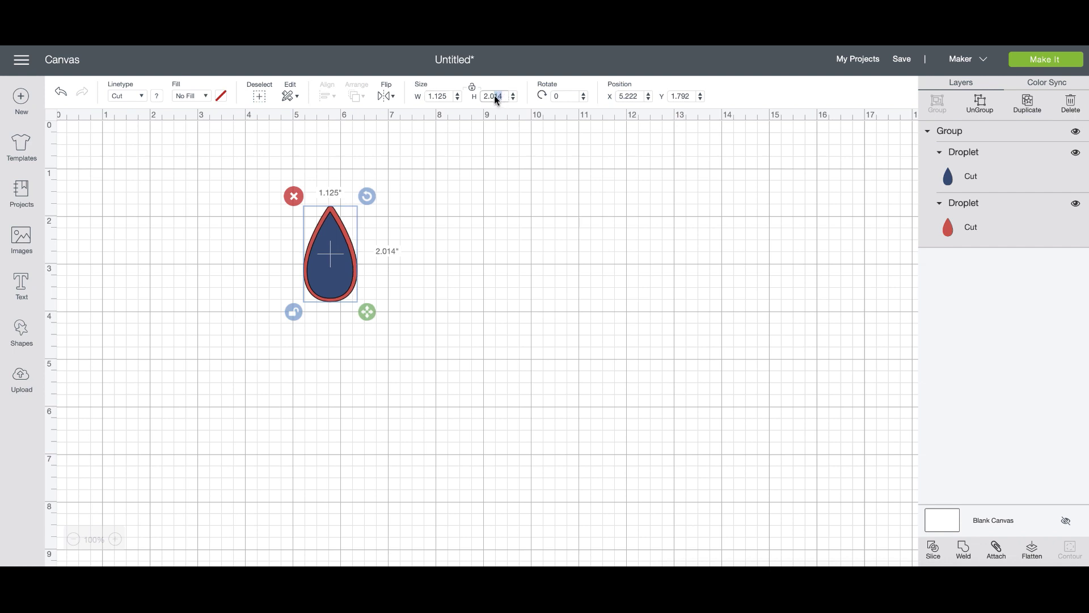
key(Return)
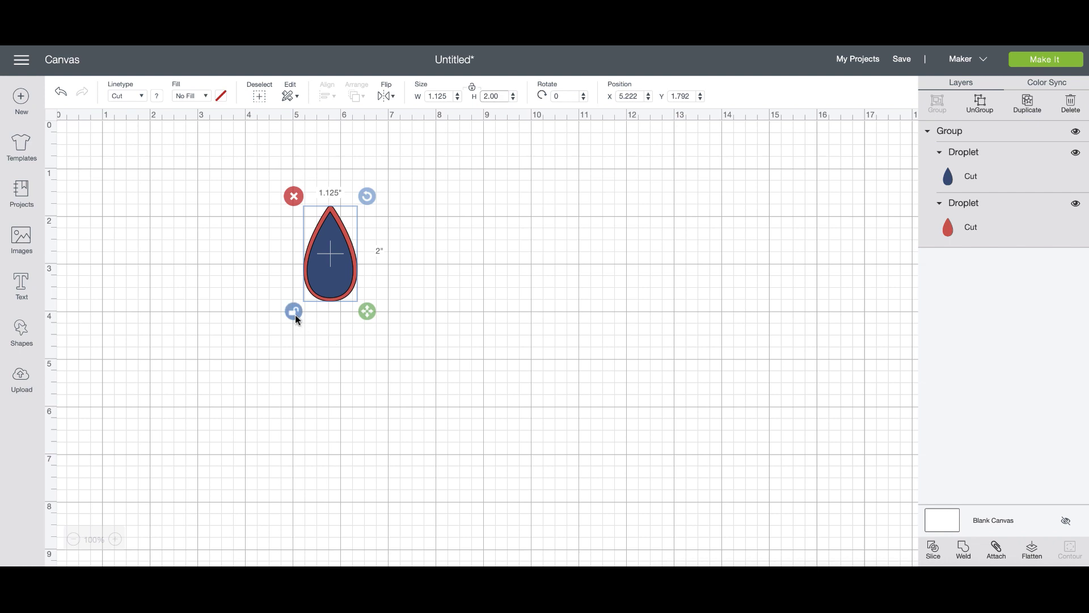
click(294, 312)
Ungroup the droplet, shrink the navy inner teardrop slightly, and select both layers.
click(982, 112)
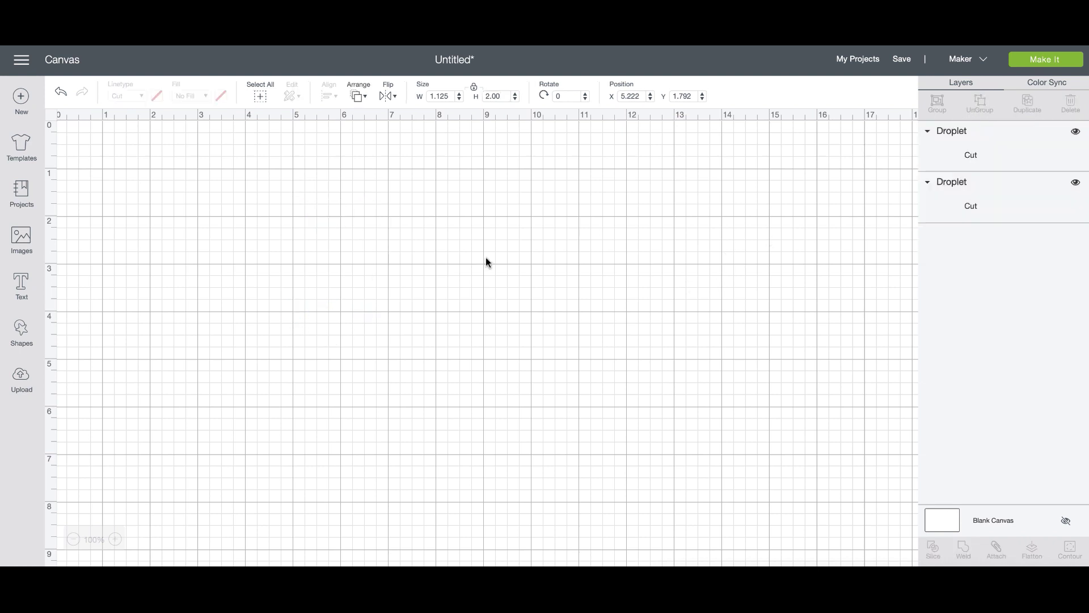
click(328, 285)
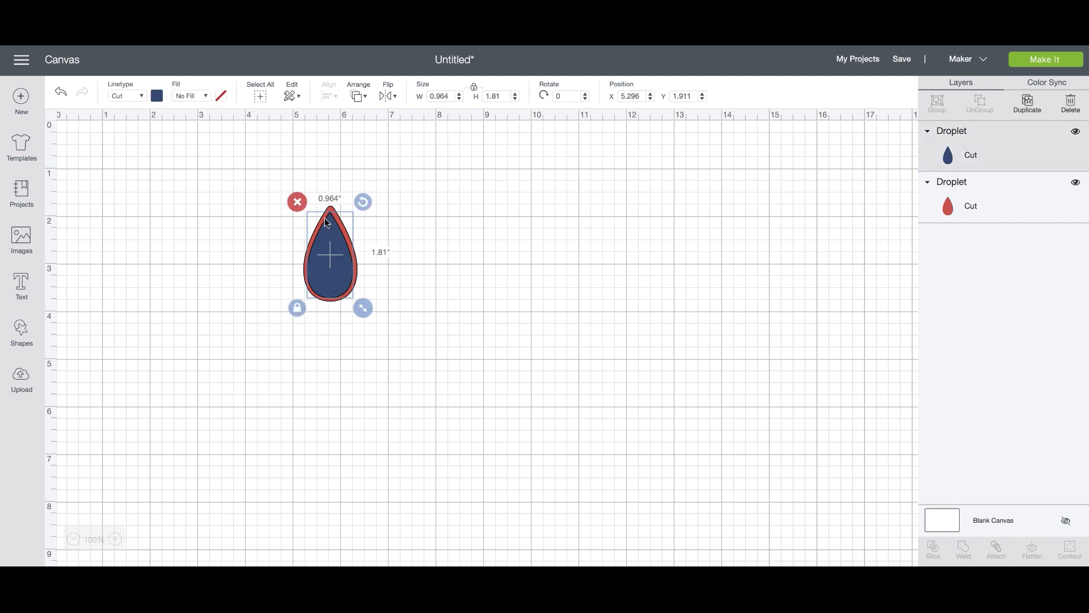
drag(362, 311, 332, 279)
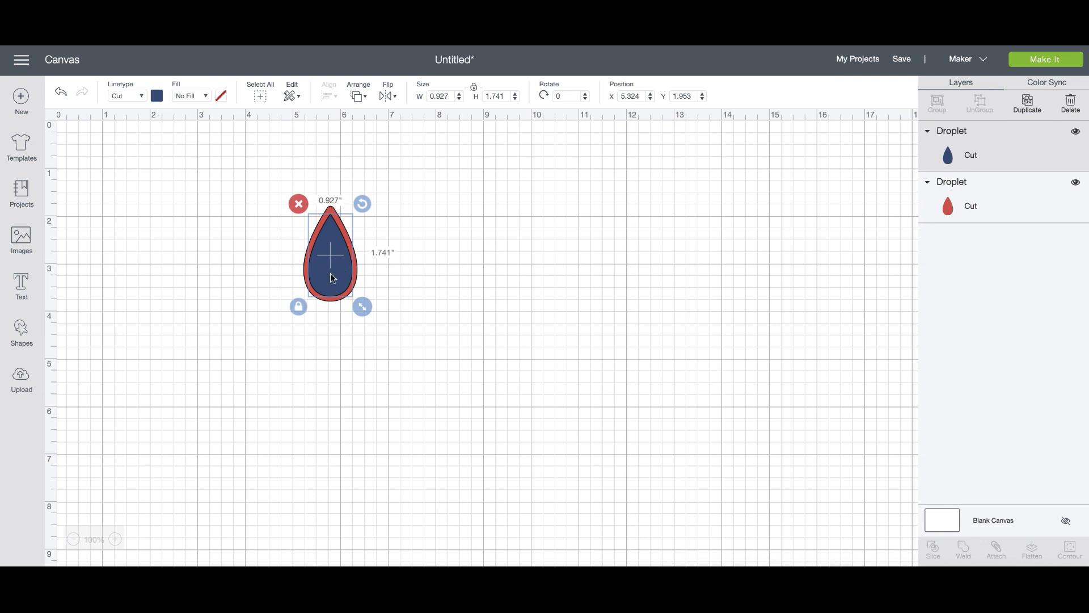
click(403, 318)
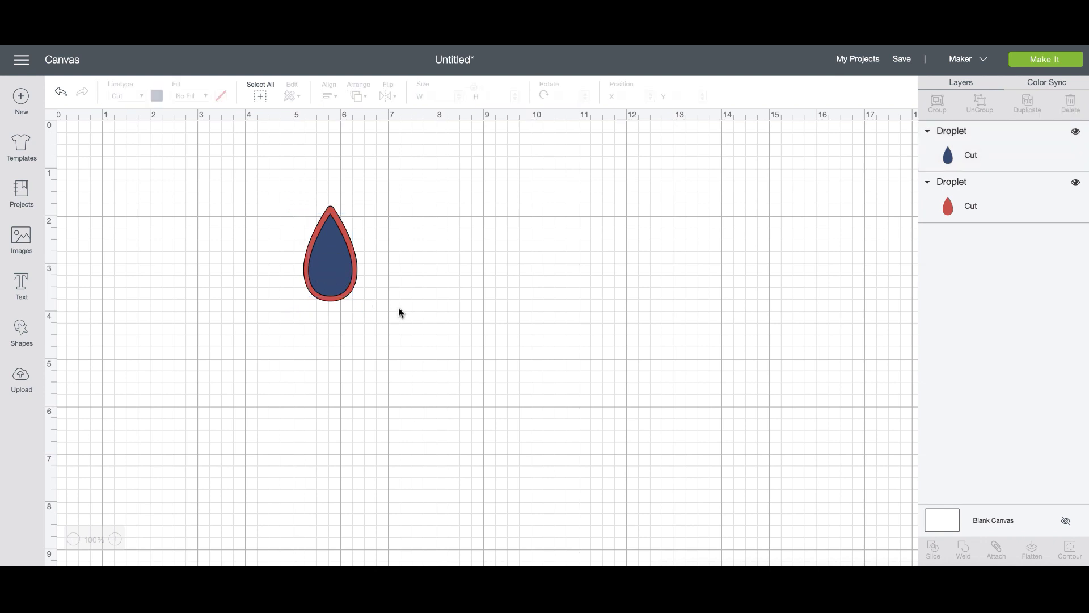
drag(404, 319, 267, 202)
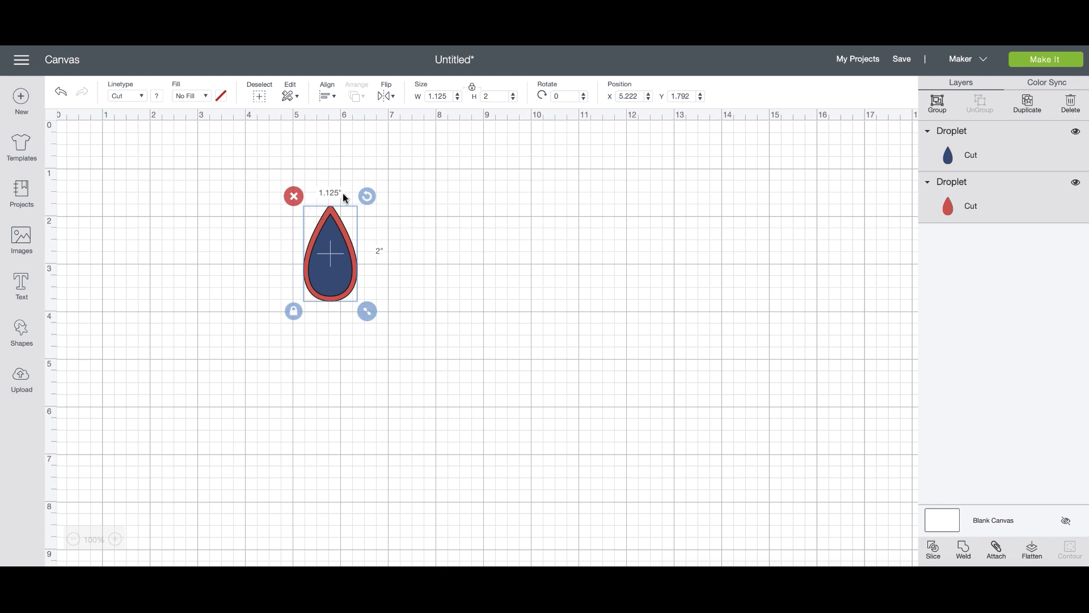
drag(460, 333, 287, 212)
Center-align both droplets, slice them, and delete the inner navy pieces, keeping the red outline.
click(327, 96)
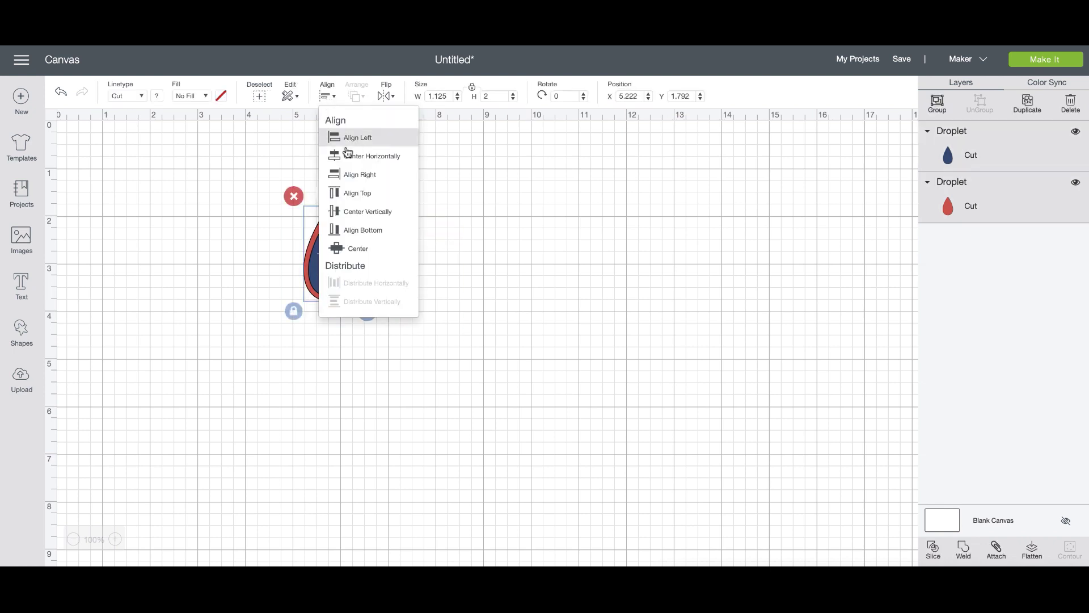
click(358, 249)
click(934, 549)
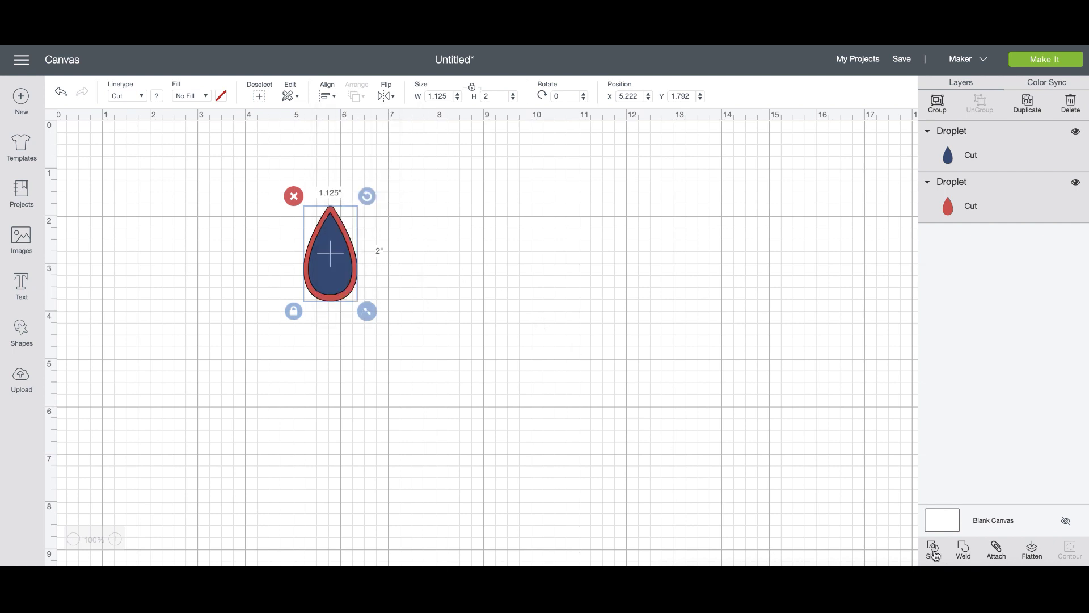
drag(341, 301, 219, 308)
drag(309, 193, 393, 328)
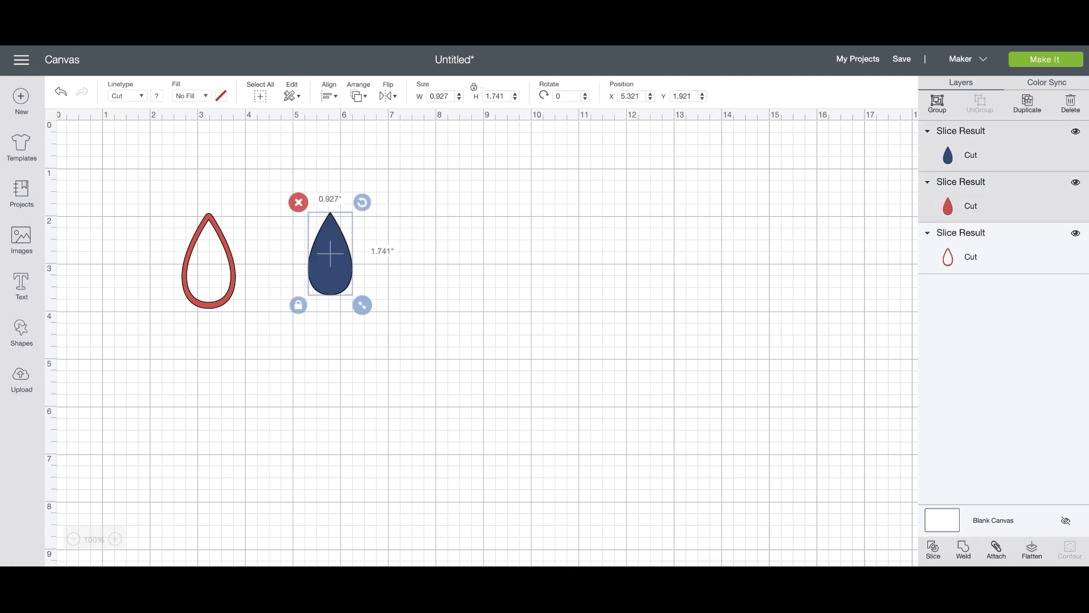
key(Delete)
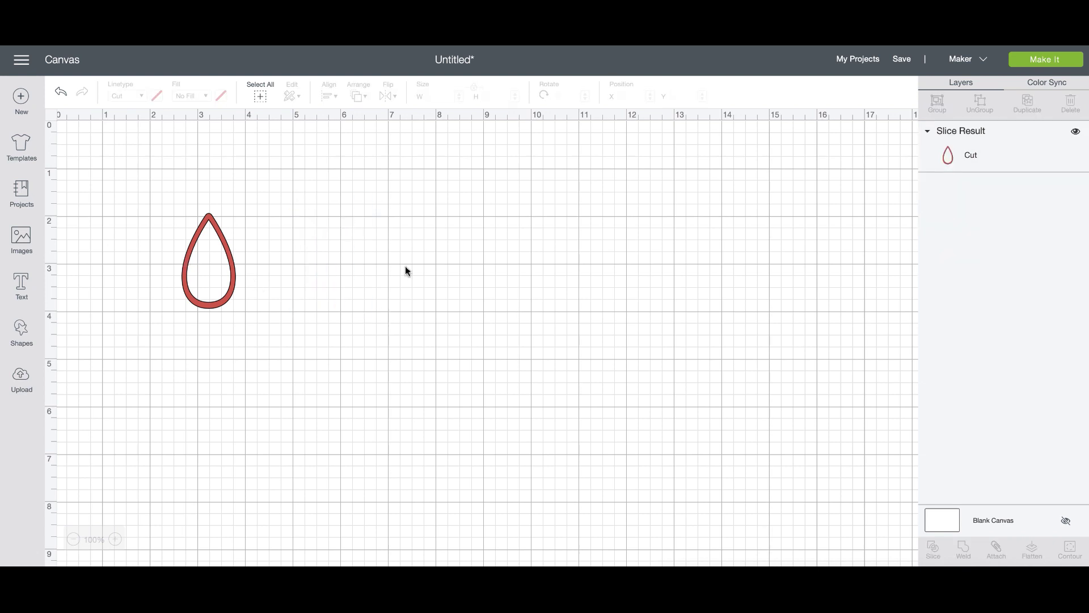
click(21, 332)
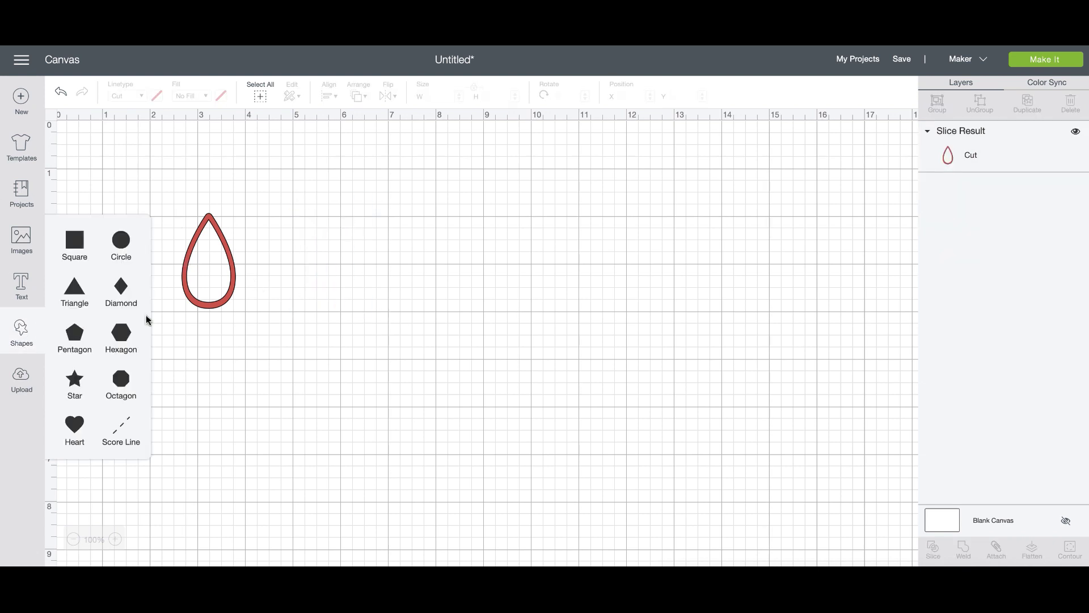
click(118, 249)
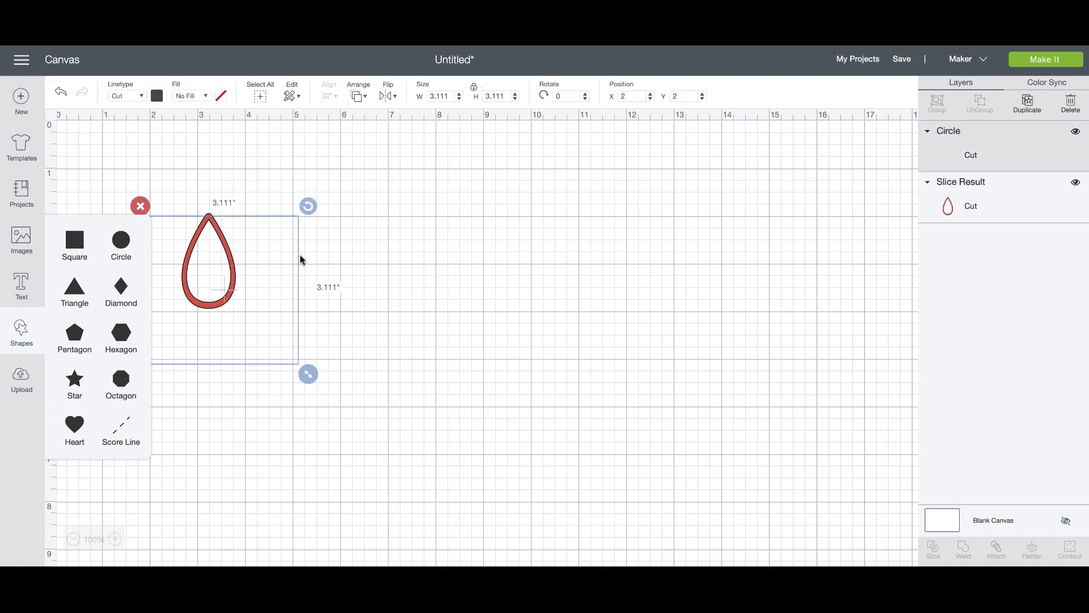
drag(308, 377, 162, 277)
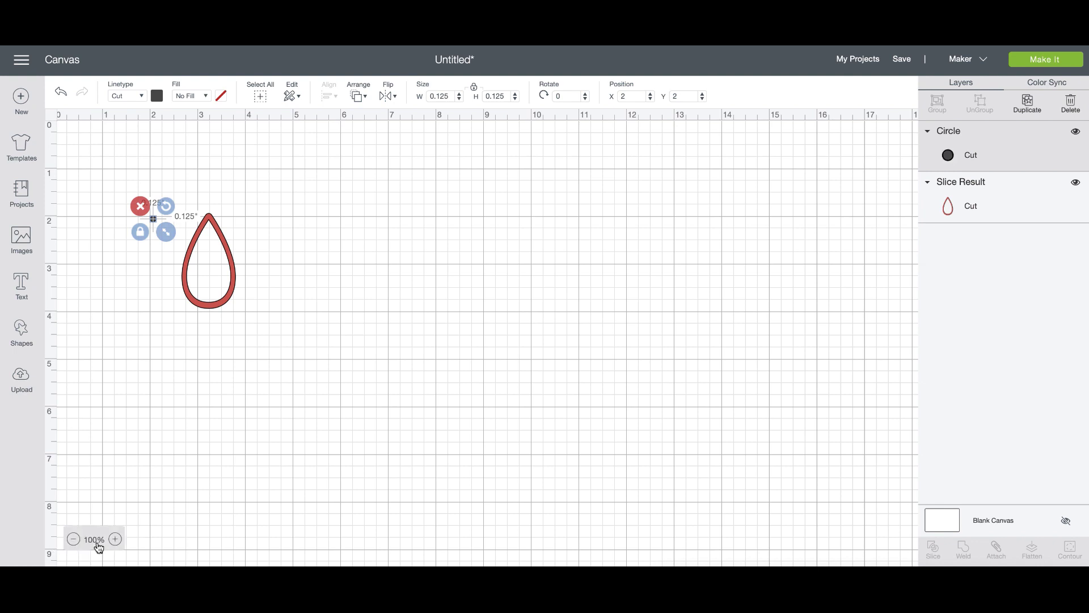
click(116, 539)
click(116, 540)
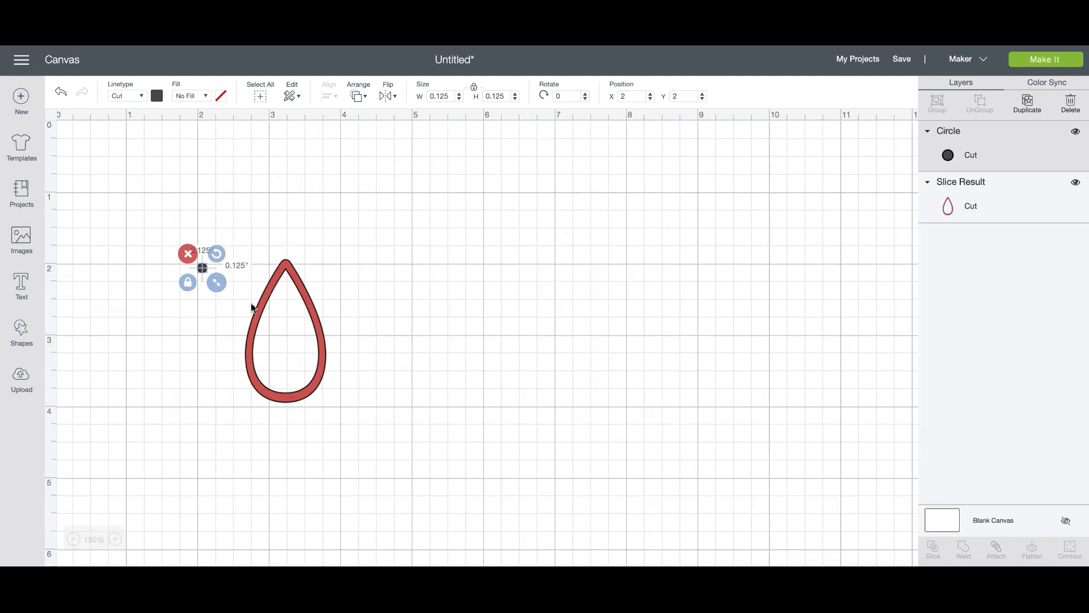
drag(215, 283, 303, 249)
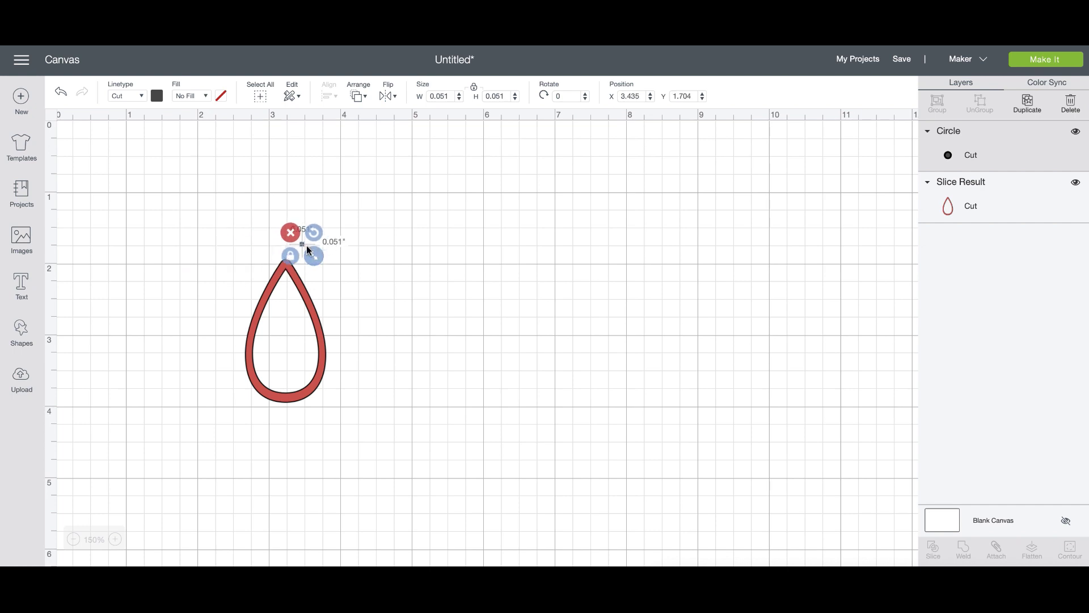
drag(303, 246, 286, 268)
click(378, 269)
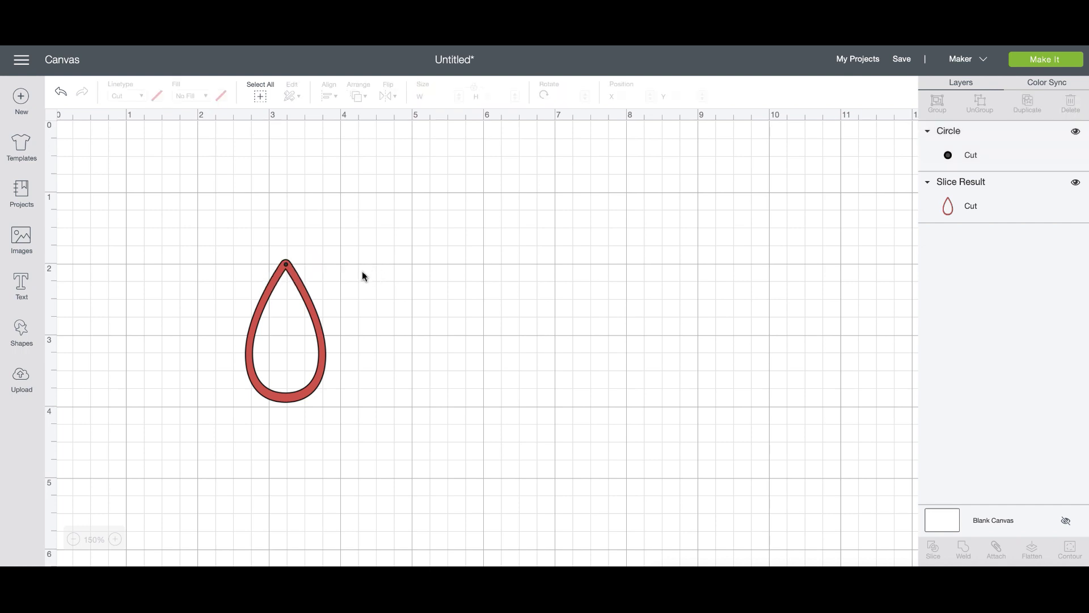
click(287, 267)
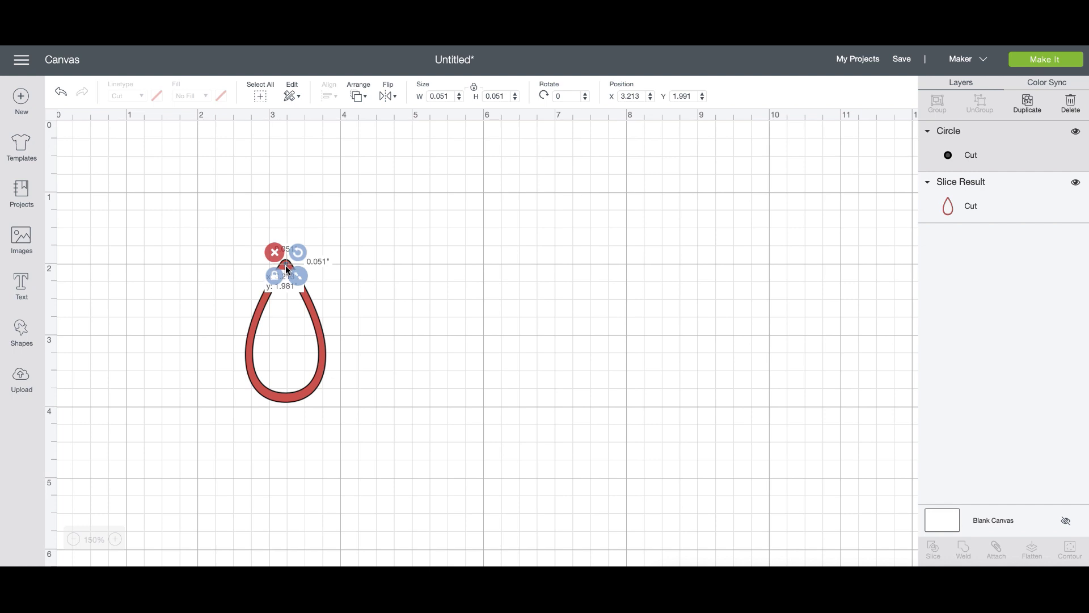
mouse_move(287, 268)
mouse_down()
mouse_move(349, 261)
mouse_move(286, 269)
mouse_up()
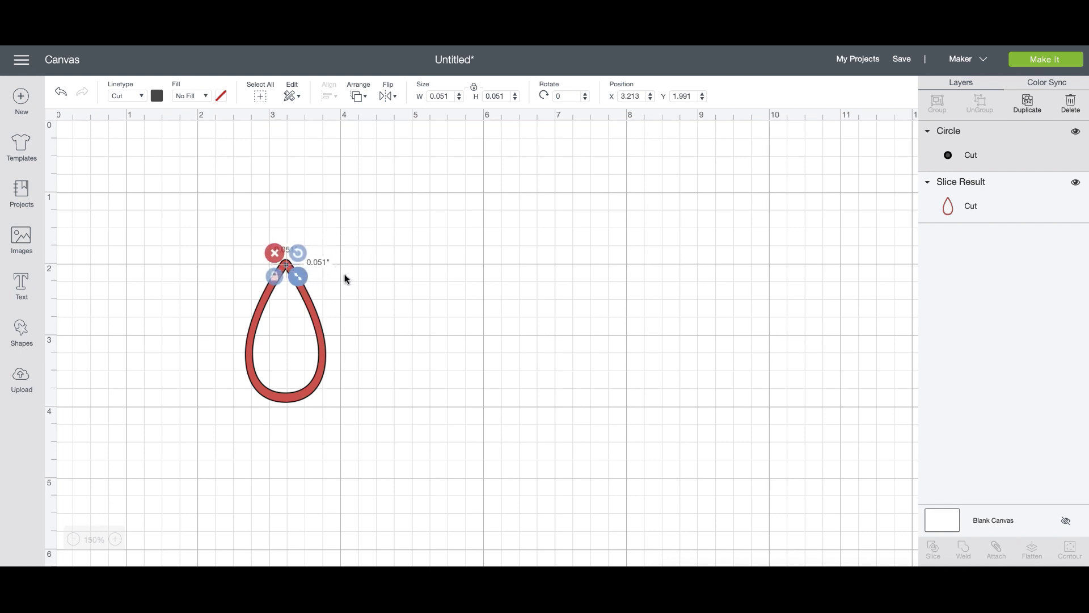
drag(362, 265, 277, 270)
click(378, 290)
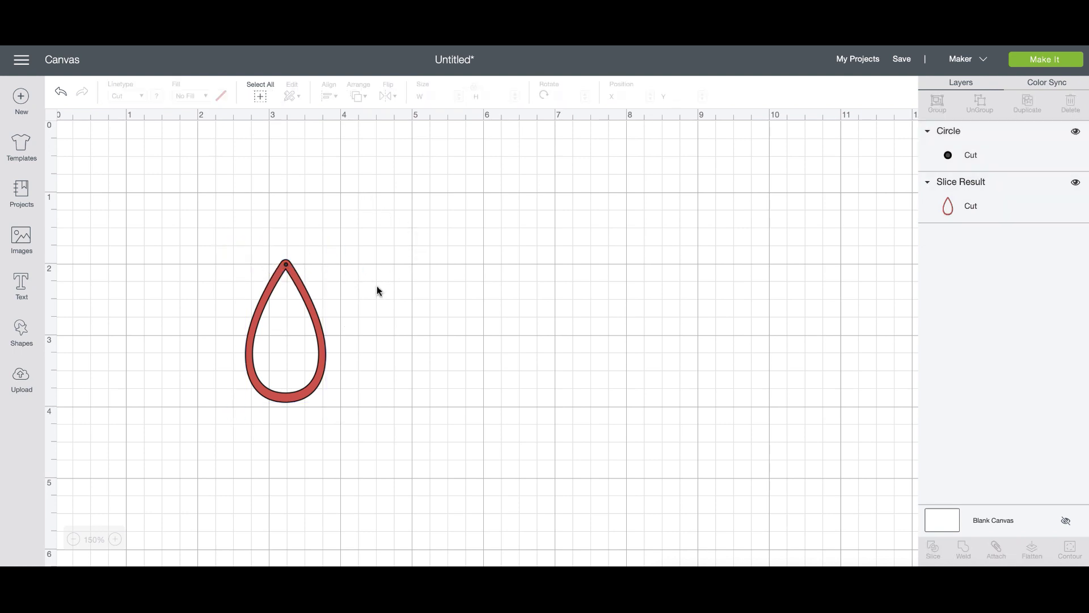
drag(310, 299, 275, 292)
click(337, 272)
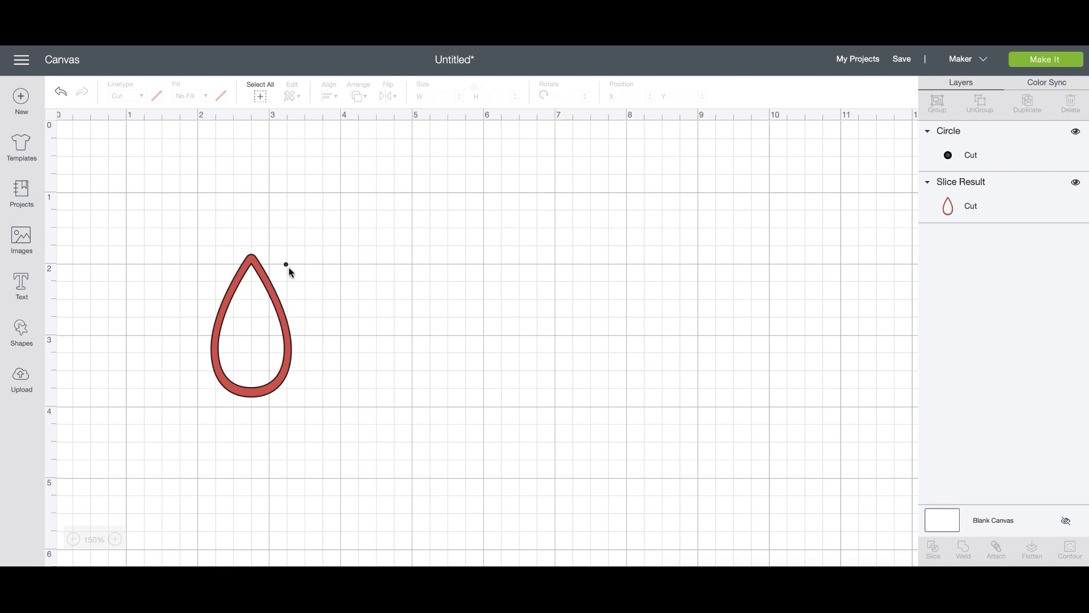
click(285, 264)
click(285, 265)
key(Delete)
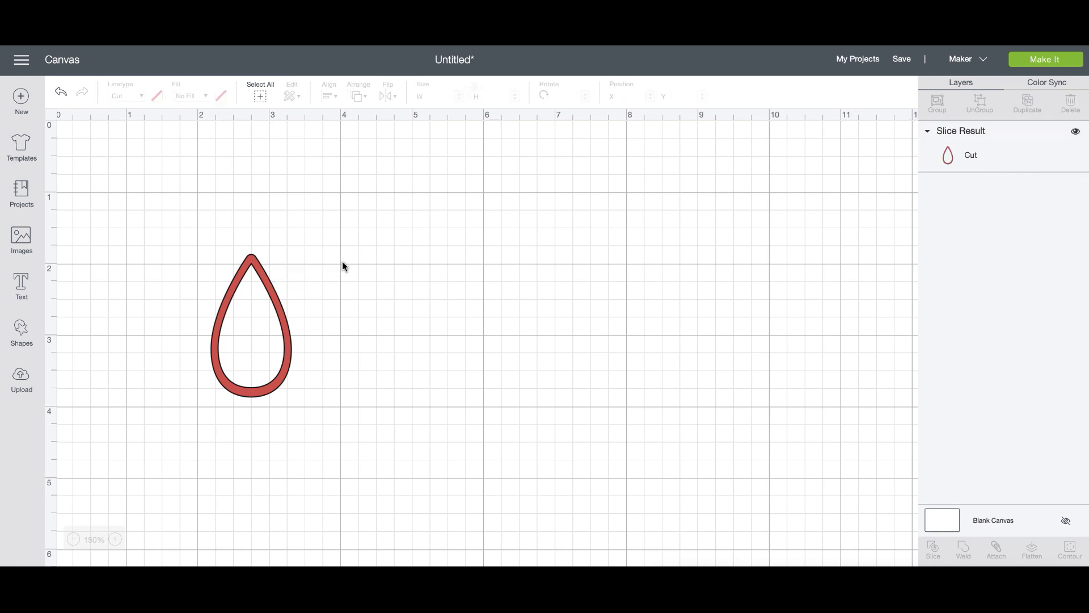
drag(270, 279, 287, 260)
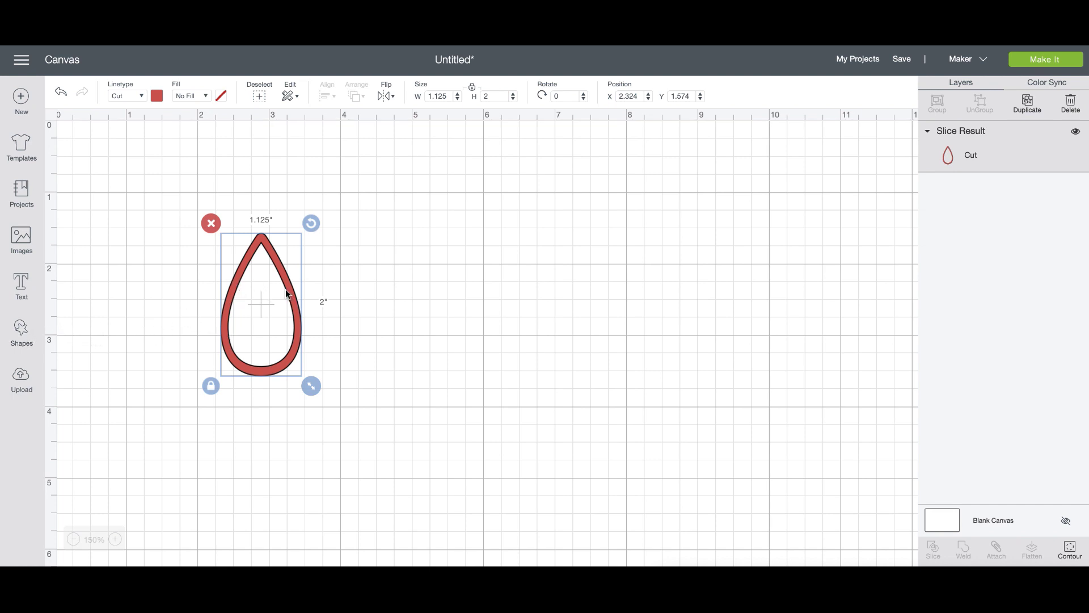
Deselect the repositioned red teardrop outline by clicking empty canvas.
click(473, 294)
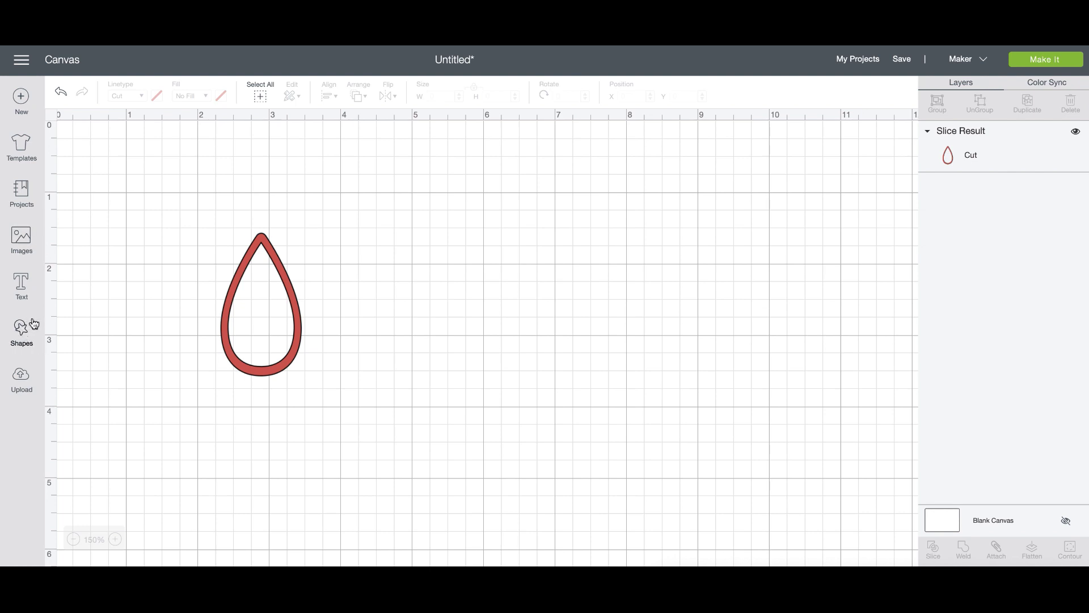
Clear the Free-only filter and search the image library for 'snowflake'.
click(25, 255)
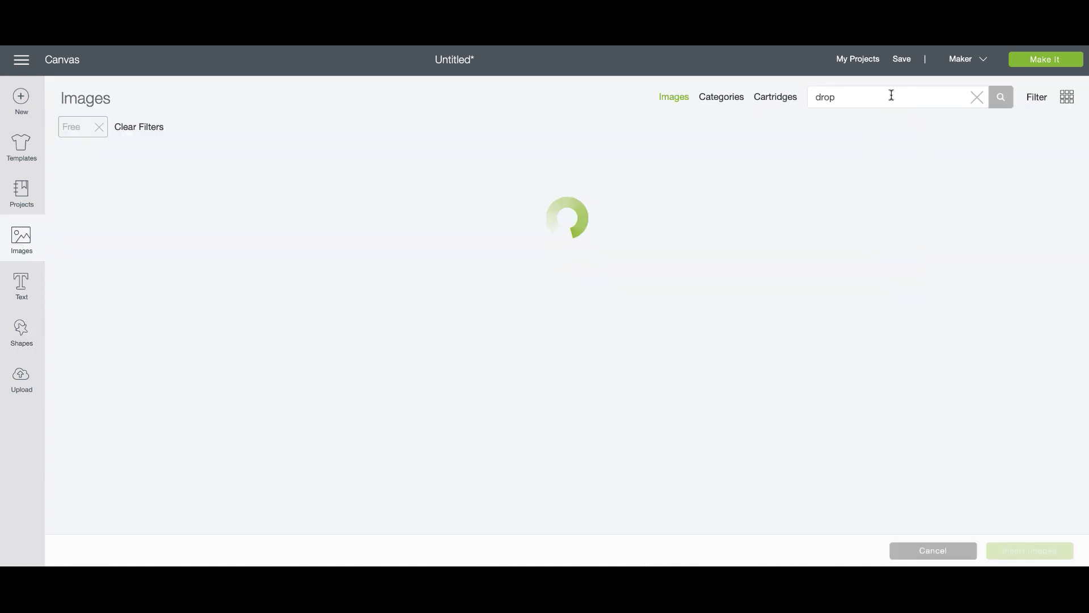
click(1033, 99)
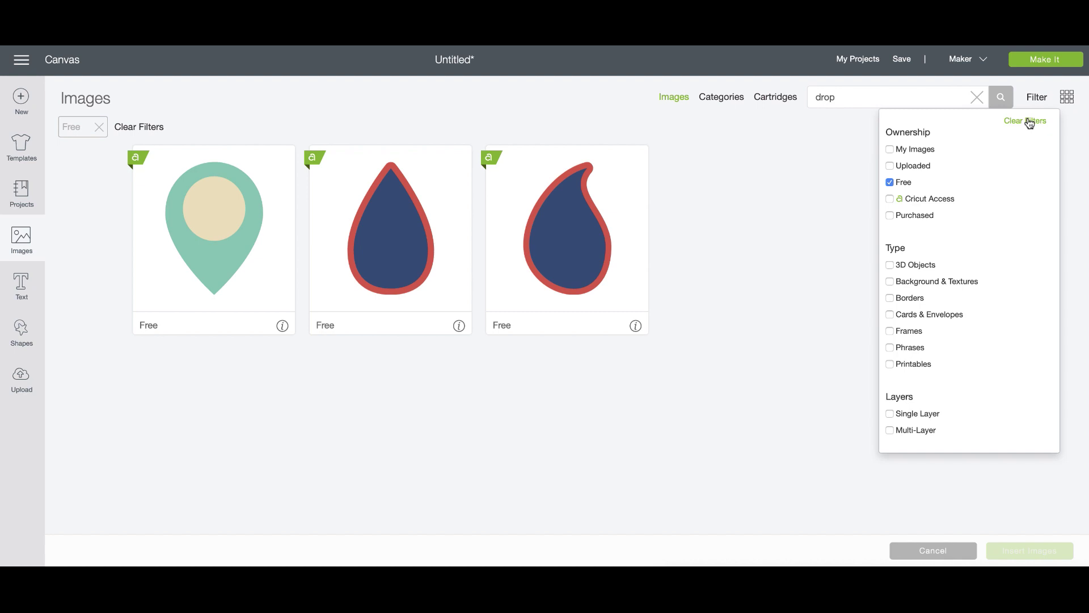
click(1034, 120)
text(sn)
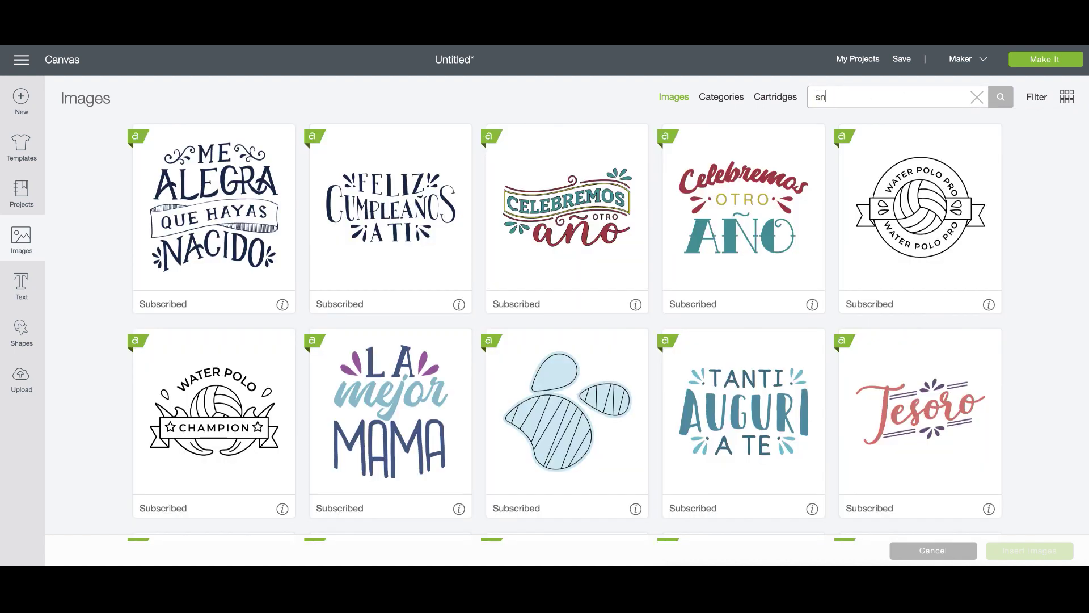
text(owflake)
key(Return)
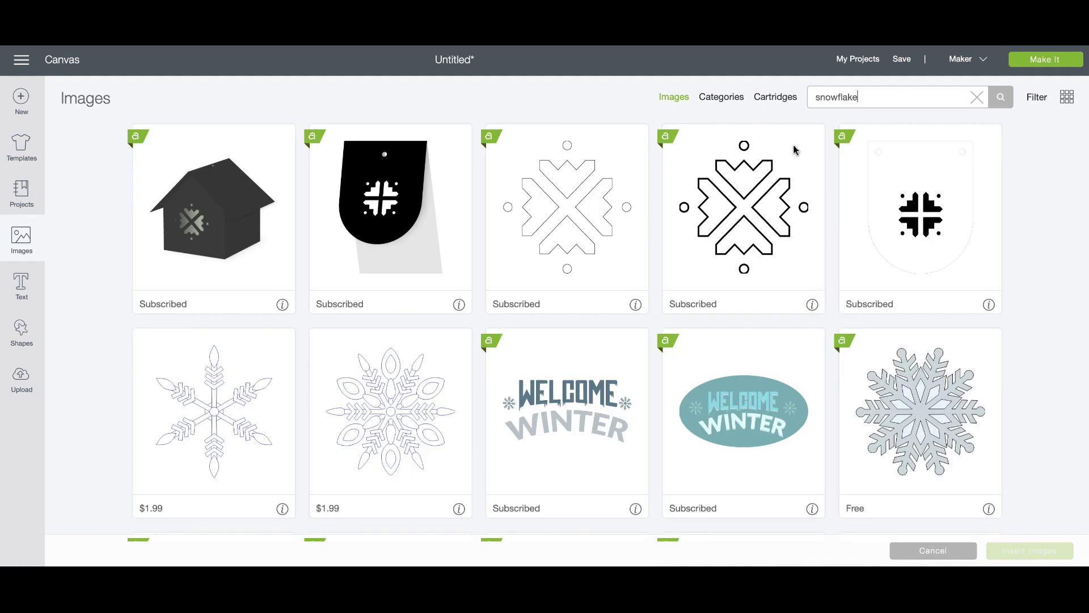
scroll(846, 282, down, 7)
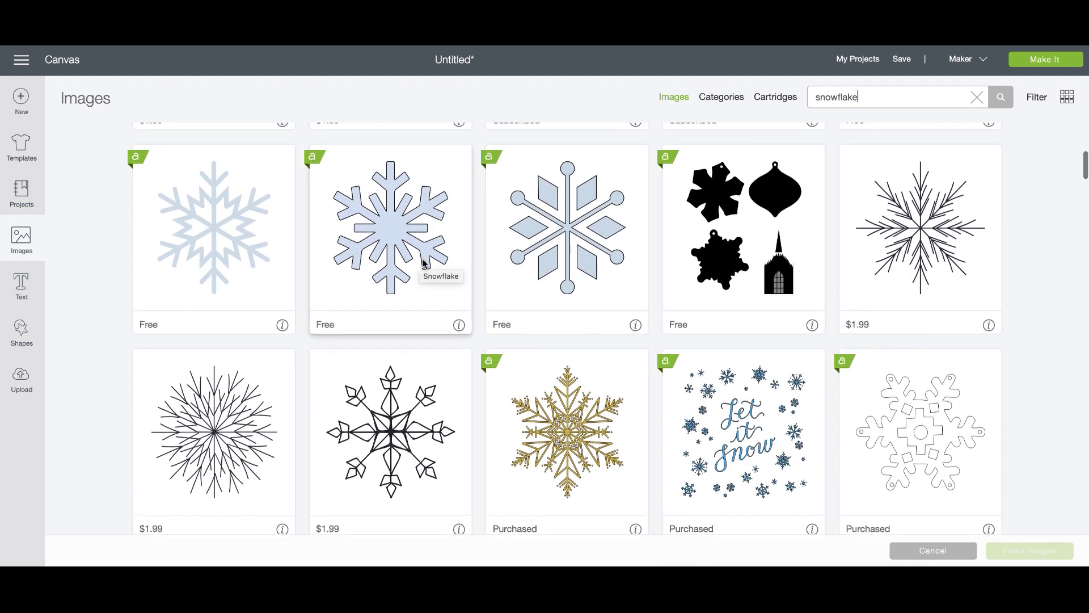
scroll(423, 261, down, 3)
scroll(424, 264, up, 5)
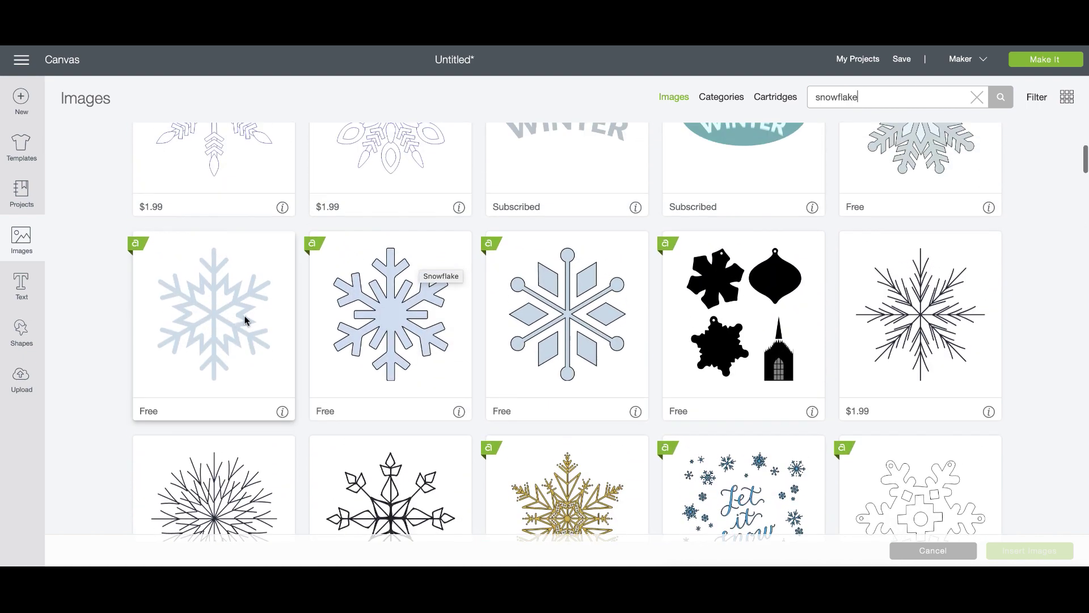
scroll(380, 344, down, 8)
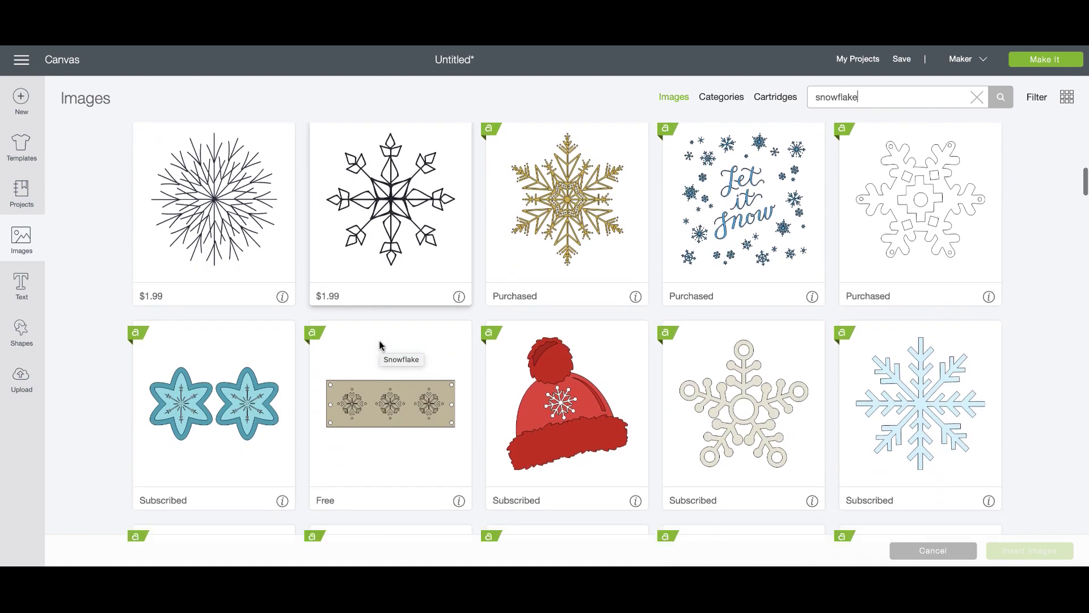
scroll(380, 344, down, 6)
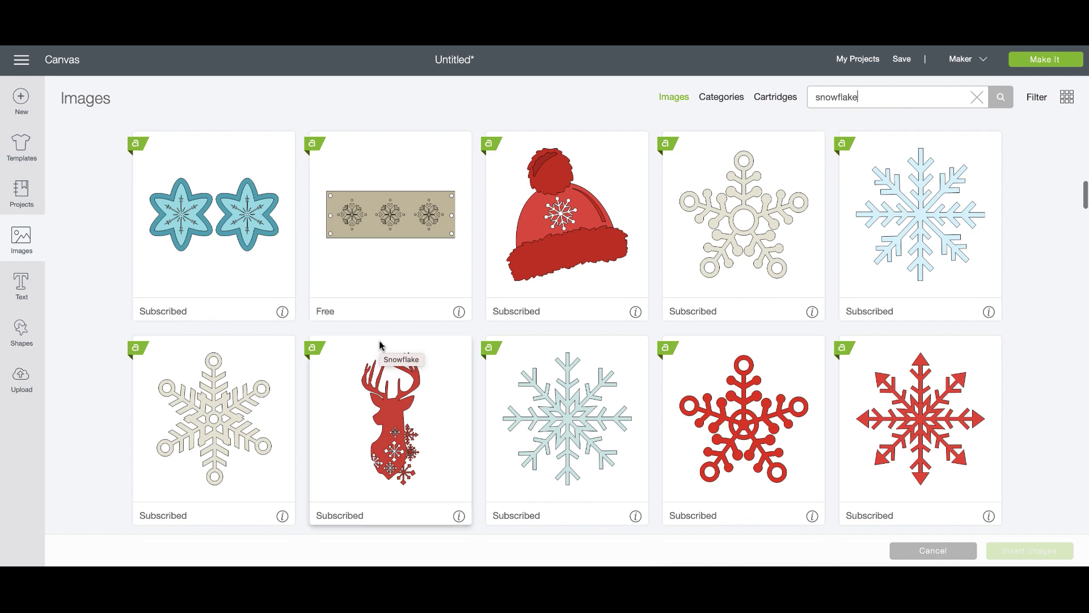
scroll(381, 344, down, 2)
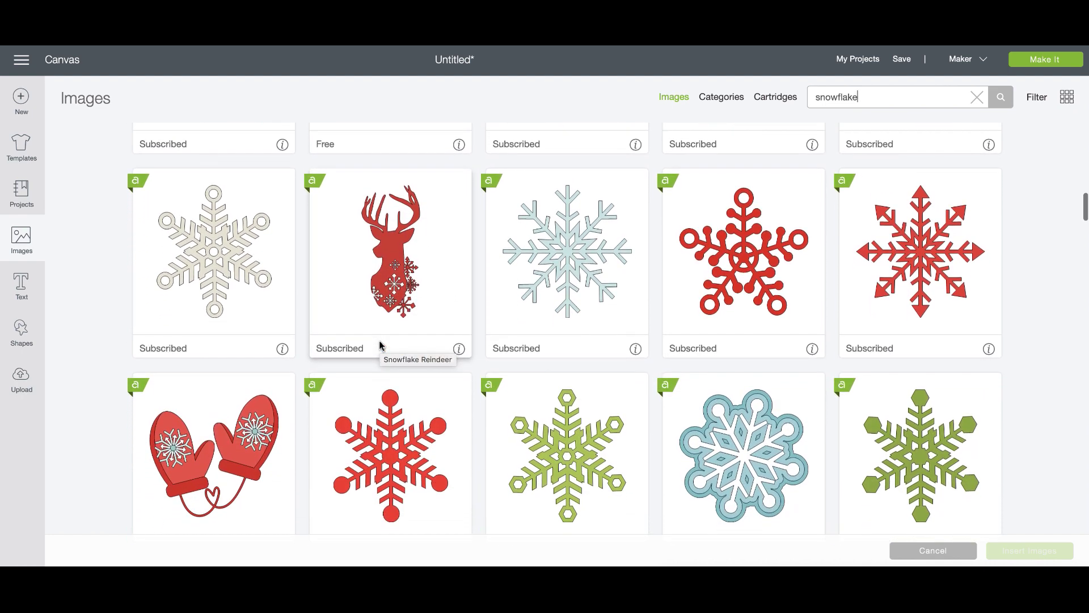
scroll(380, 343, down, 5)
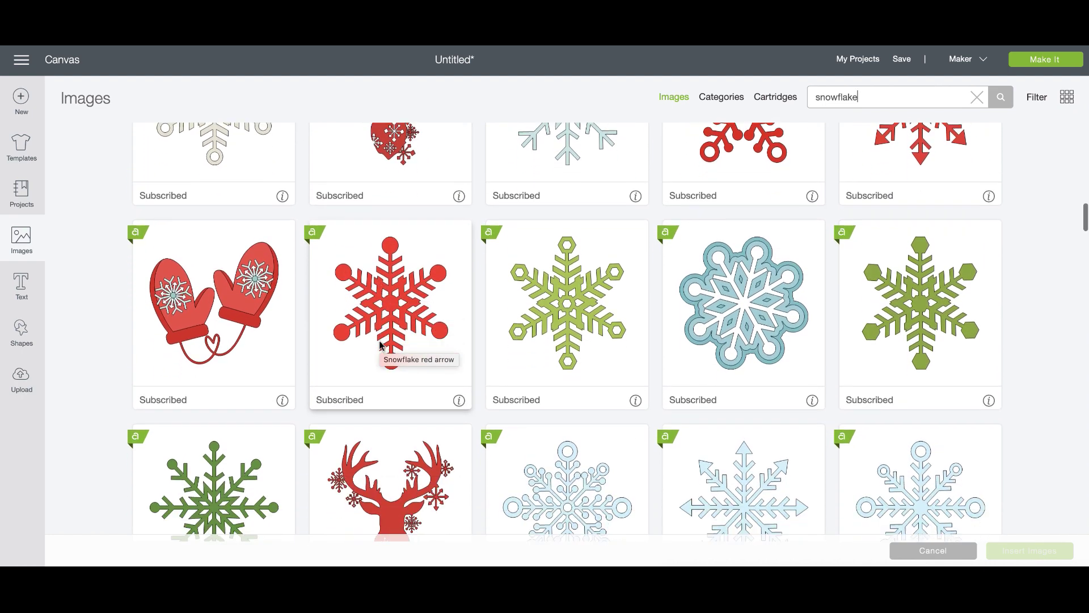
scroll(380, 344, down, 2)
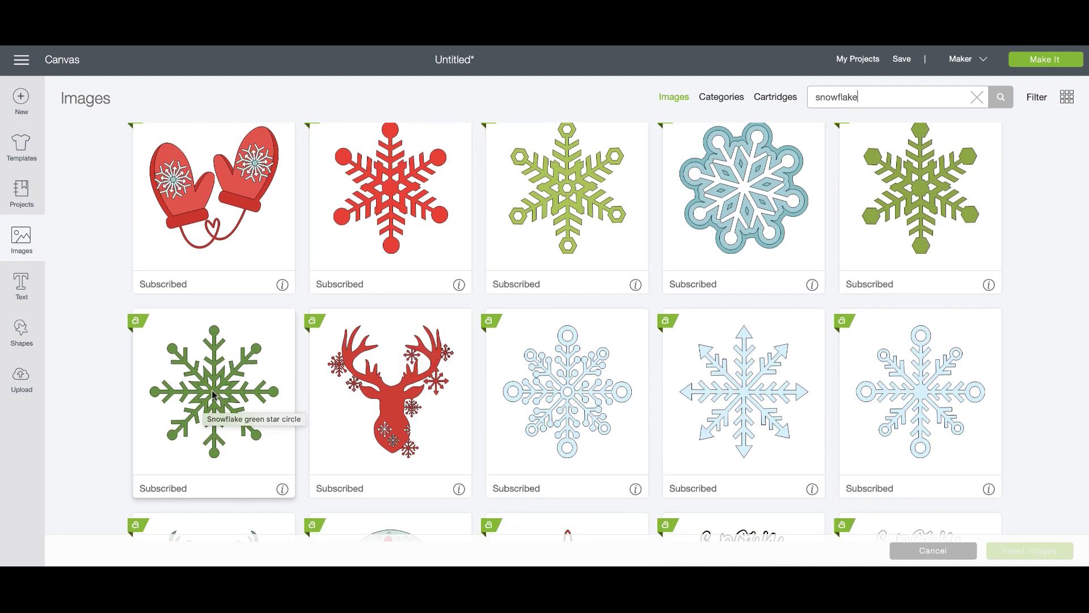
scroll(234, 401, down, 5)
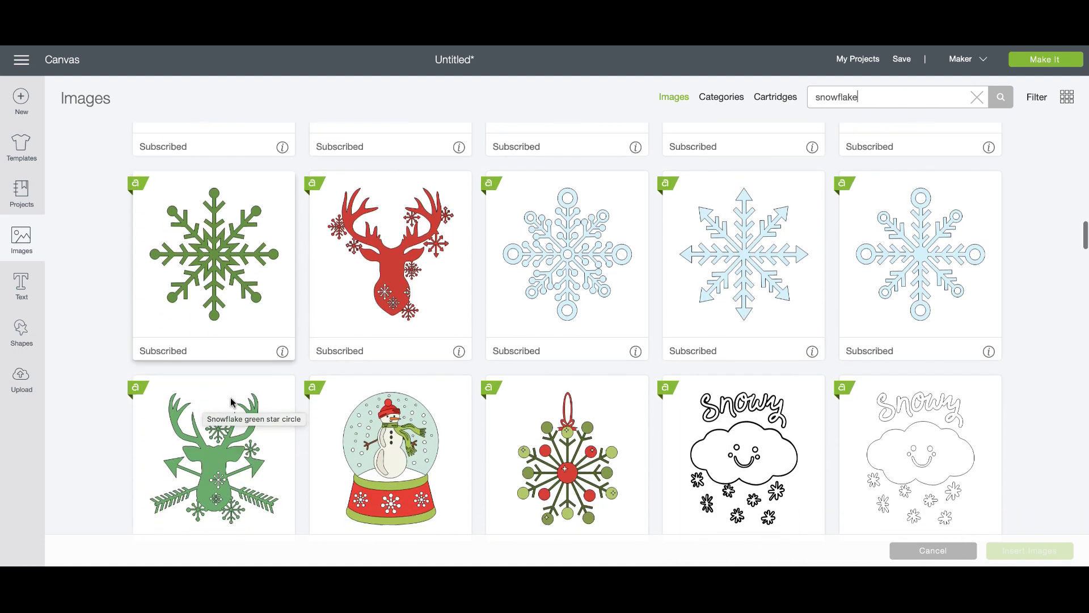
scroll(231, 402, down, 1)
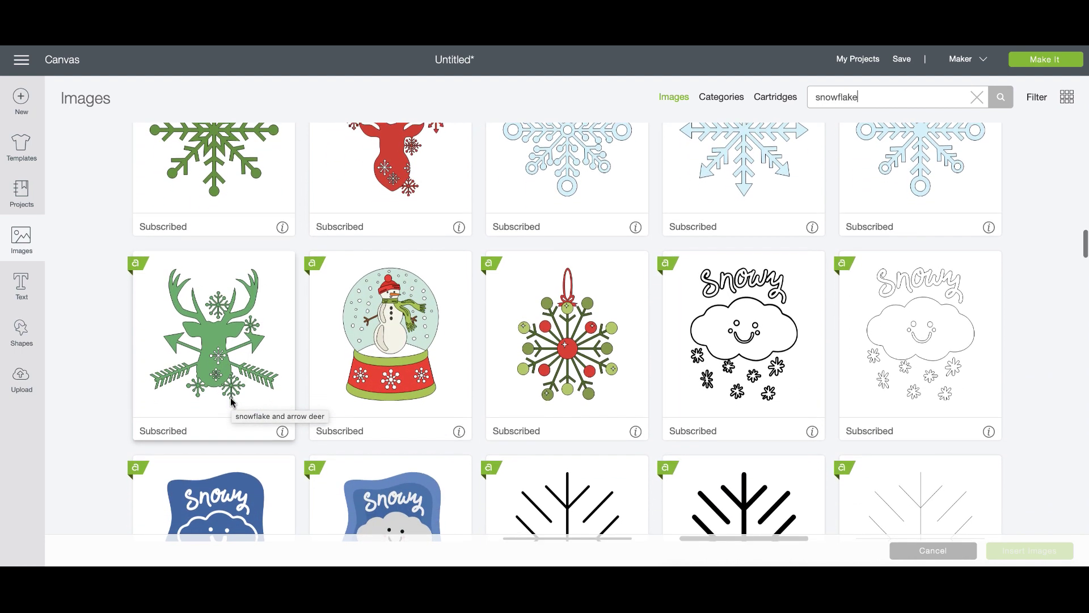
scroll(231, 402, up, 1)
Pick the green star-circle, black icon and light blue snowflakes and insert them.
click(172, 245)
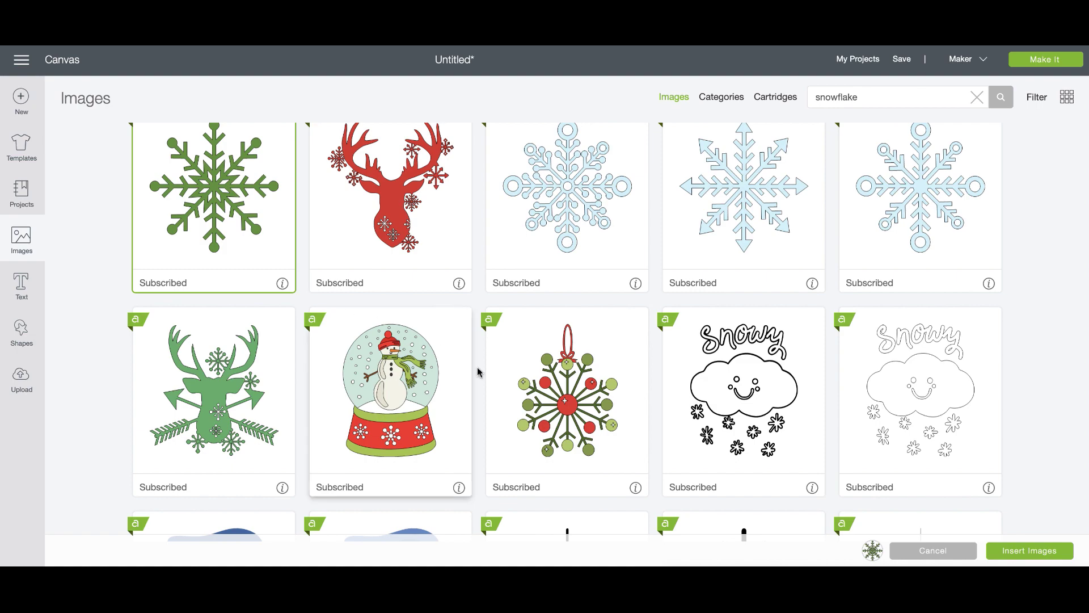
scroll(509, 394, down, 7)
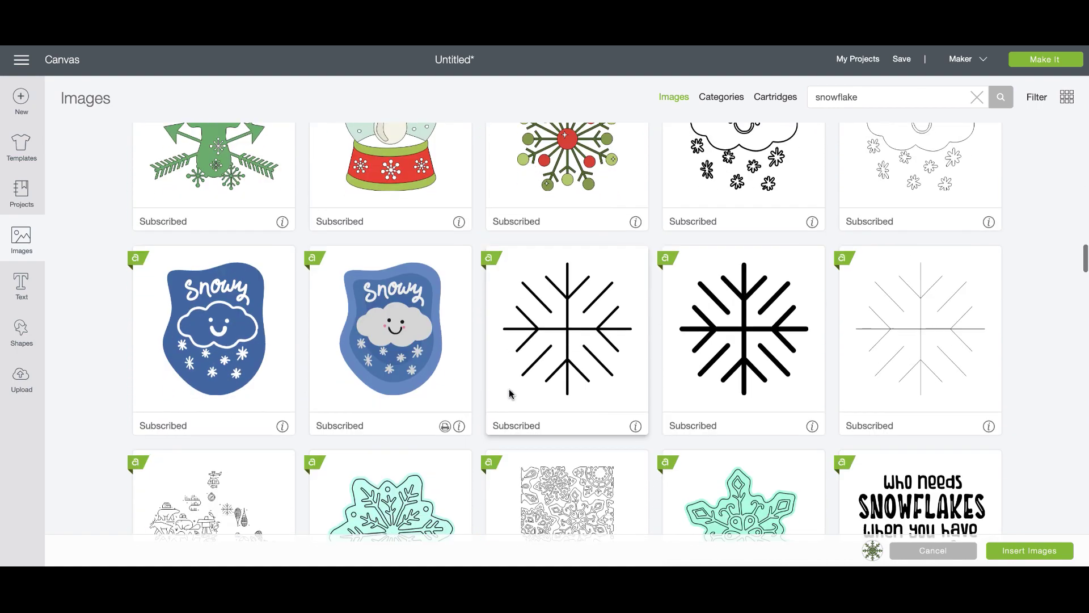
scroll(509, 393, down, 10)
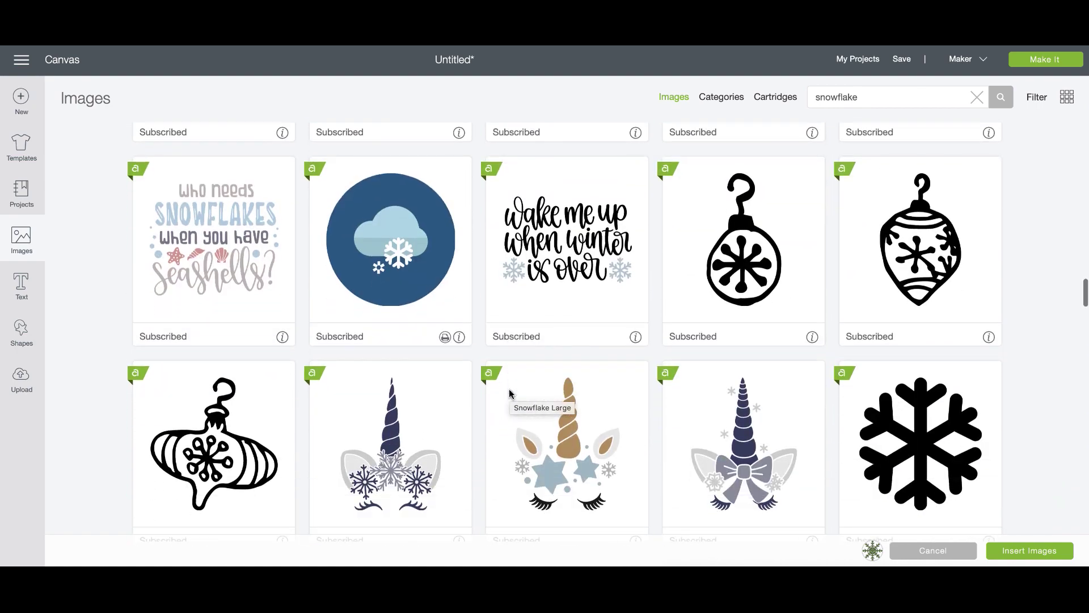
scroll(509, 393, down, 2)
click(919, 239)
click(956, 211)
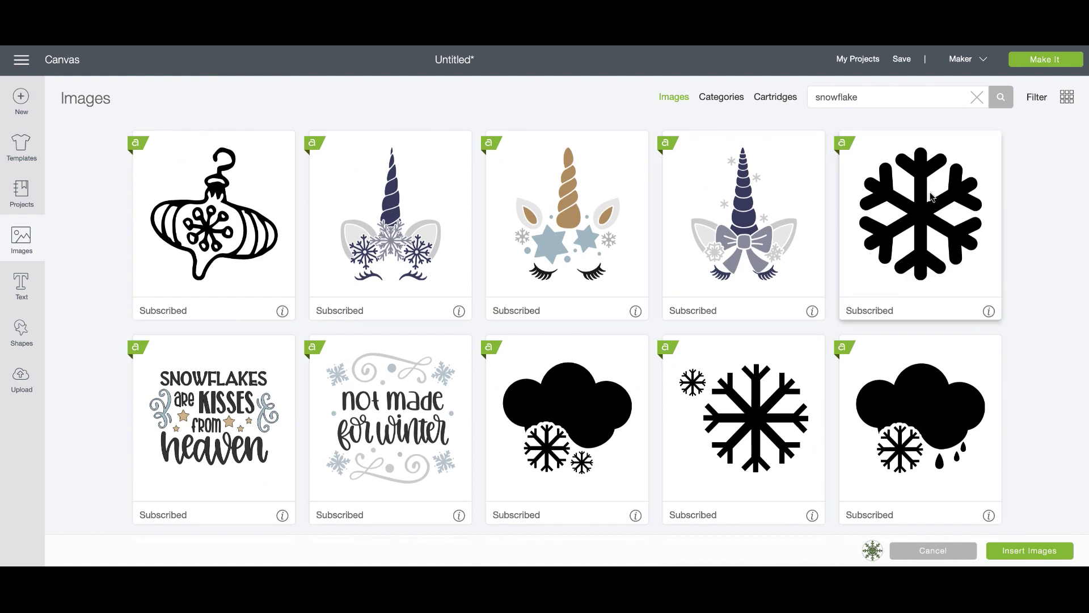
click(928, 226)
scroll(474, 421, down, 3)
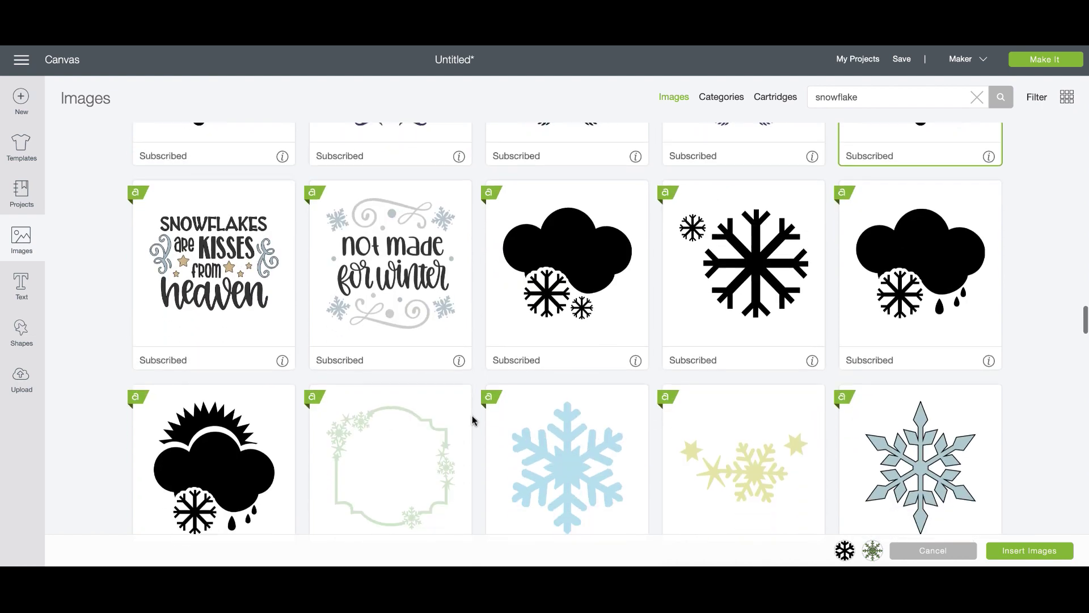
scroll(474, 419, down, 3)
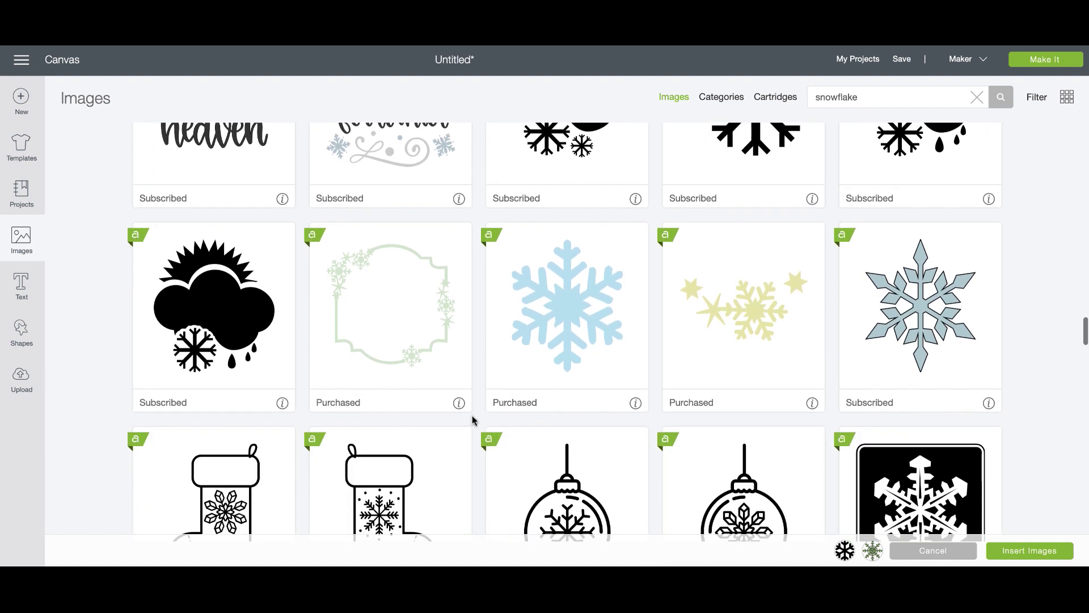
click(580, 332)
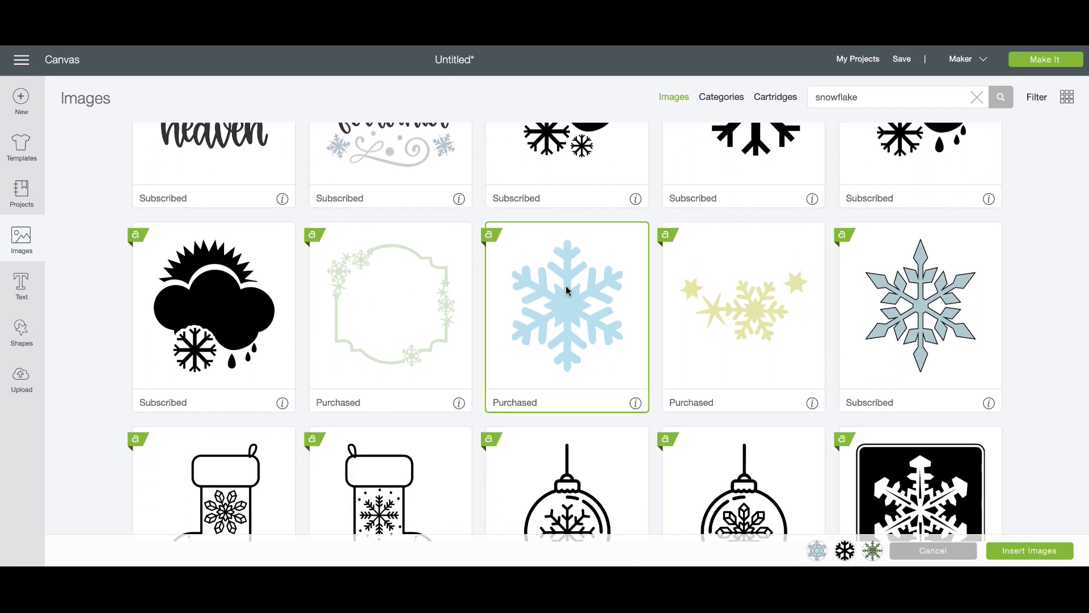
click(1048, 555)
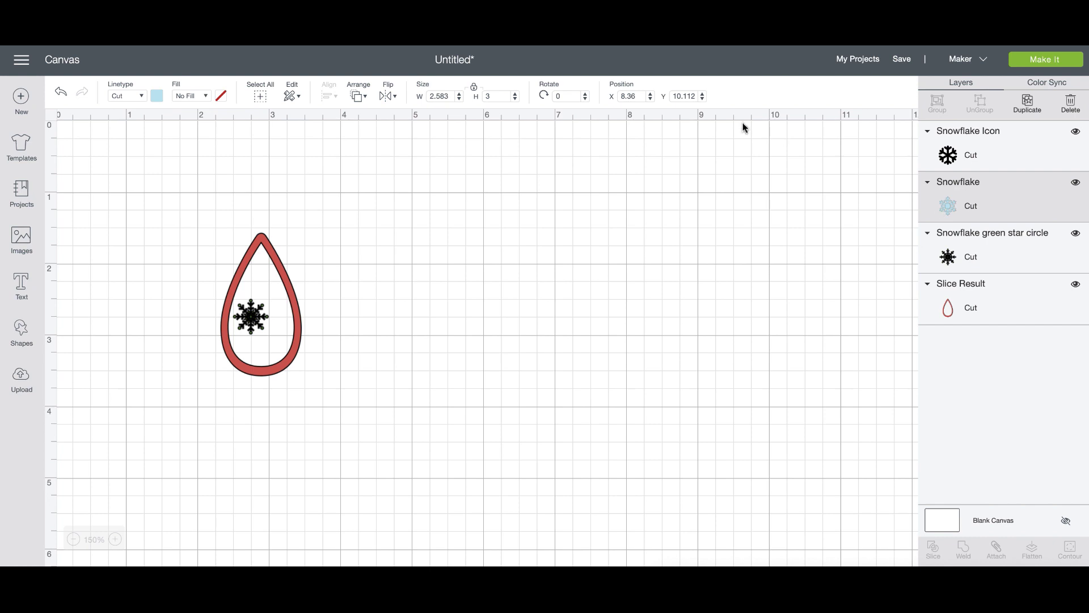
Set the blue snowflake's Y and X positions to 1 and drag it over the teardrop.
drag(674, 97, 711, 97)
text(12)
double_click(678, 96)
text(1)
double_click(629, 95)
text(1)
drag(761, 246, 361, 255)
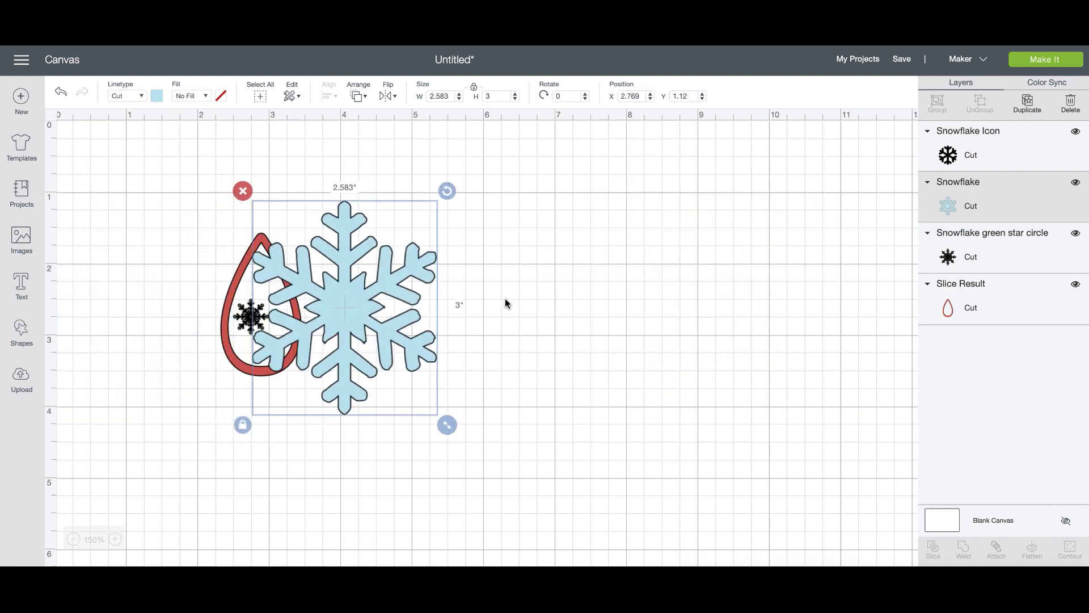
Set the black Snowflake Icon's X position to 1, then deselect everything.
click(982, 259)
click(997, 165)
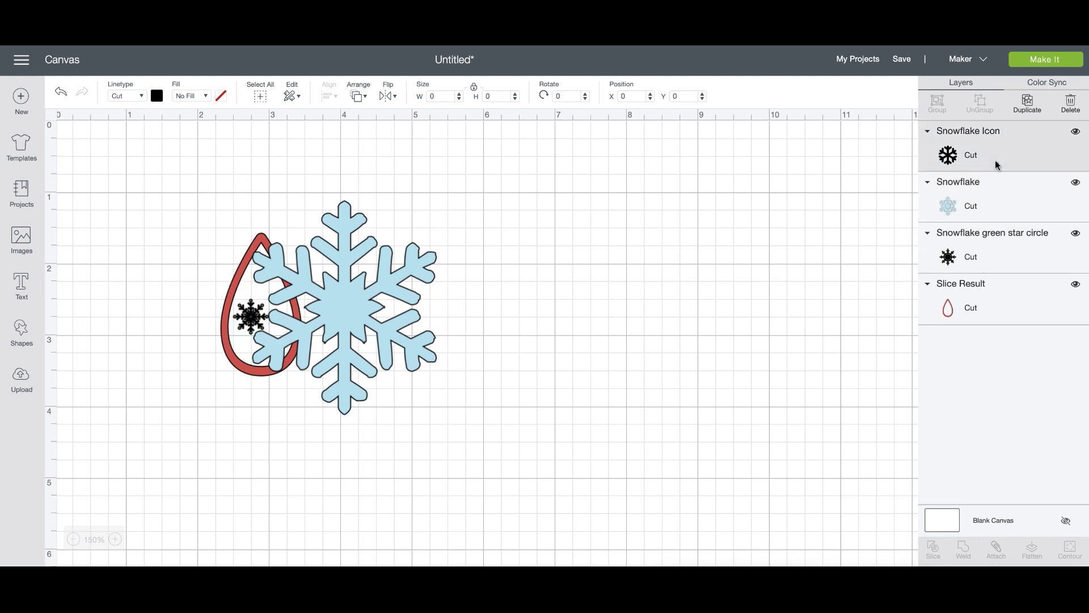
drag(623, 96, 650, 95)
text(1)
click(591, 193)
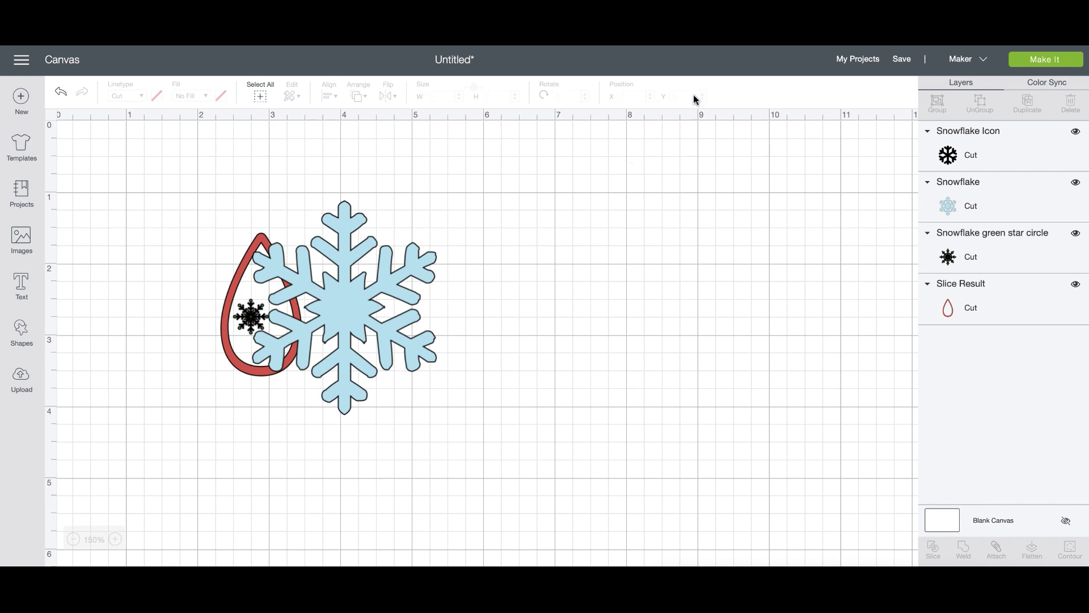
Set the black Snowflake Icon's Y position to 1 to bring it into view.
click(984, 256)
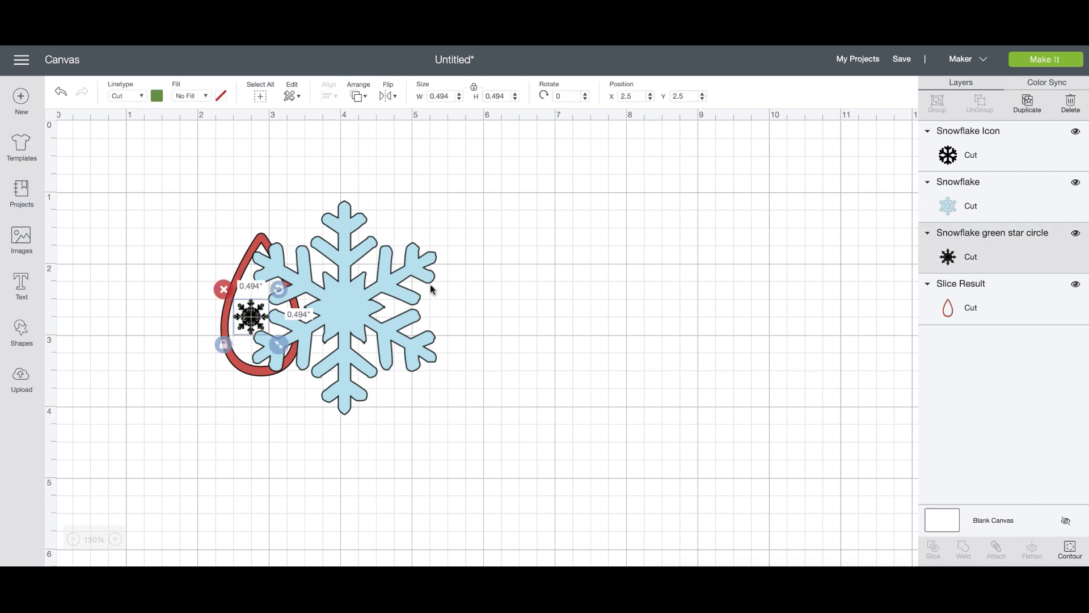
click(964, 165)
click(675, 96)
text(11.261)
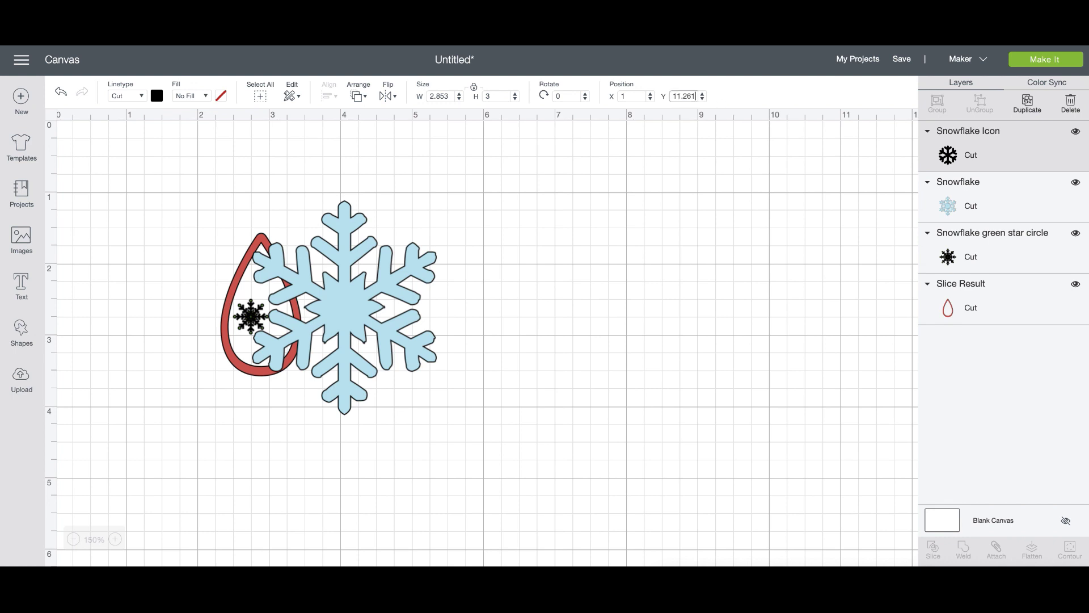
key(Return)
Arrange the black and blue snowflakes to the right and place the green one over the teardrop.
drag(139, 303, 441, 336)
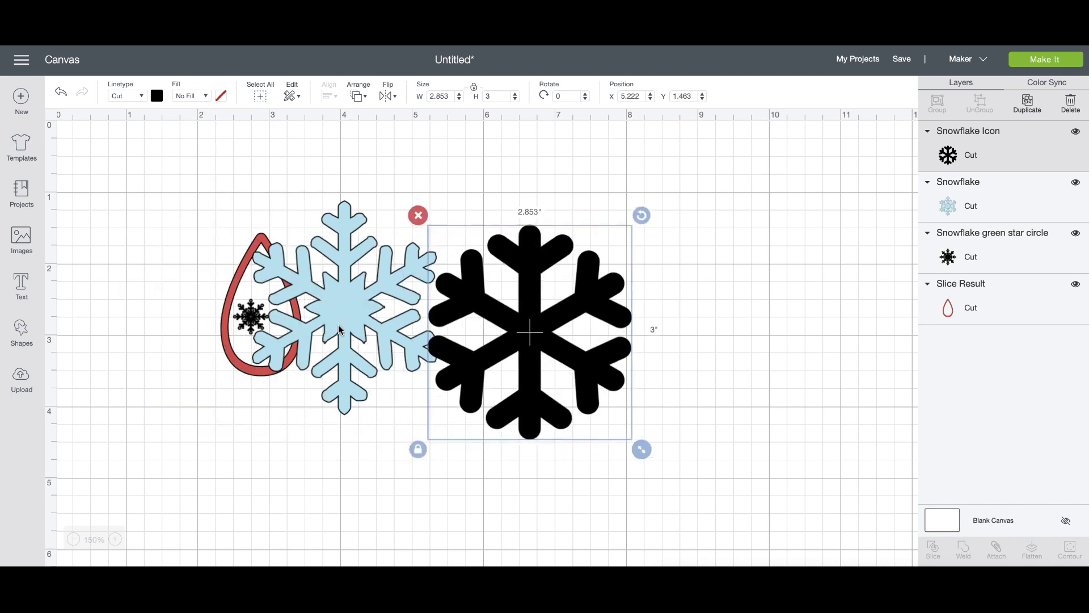
drag(335, 320, 692, 304)
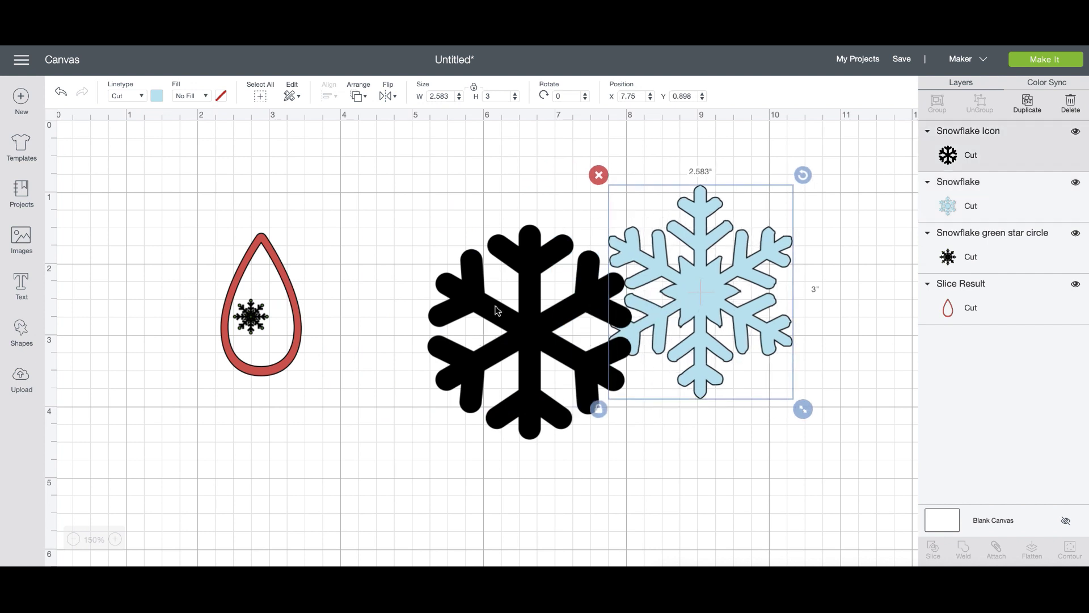
drag(497, 309, 435, 276)
drag(255, 319, 563, 538)
drag(458, 434, 293, 233)
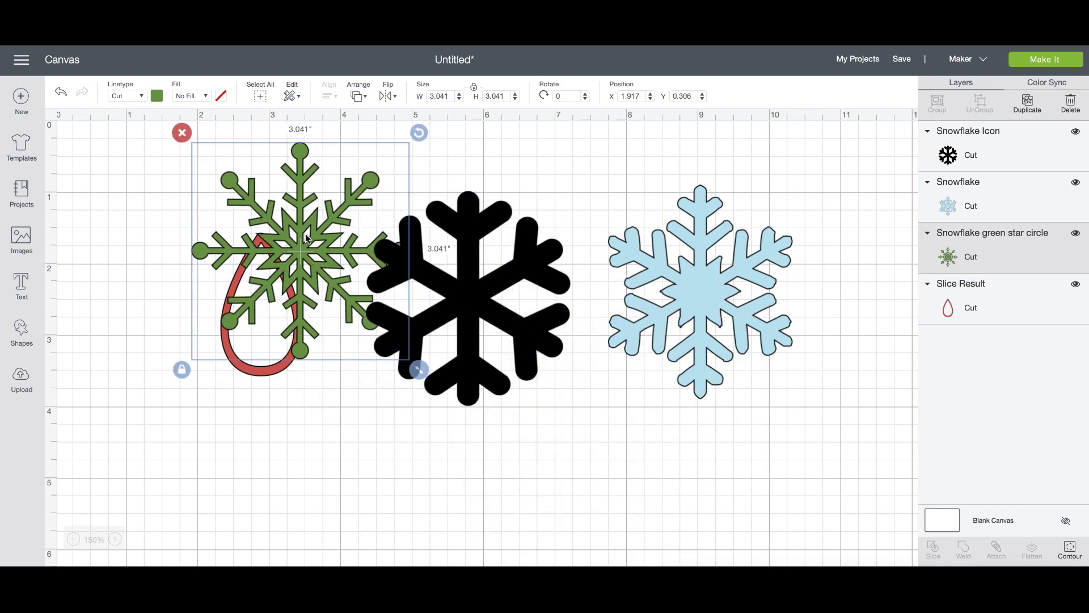
Hide all contours of the green snowflake and shrink it into the teardrop.
click(1069, 548)
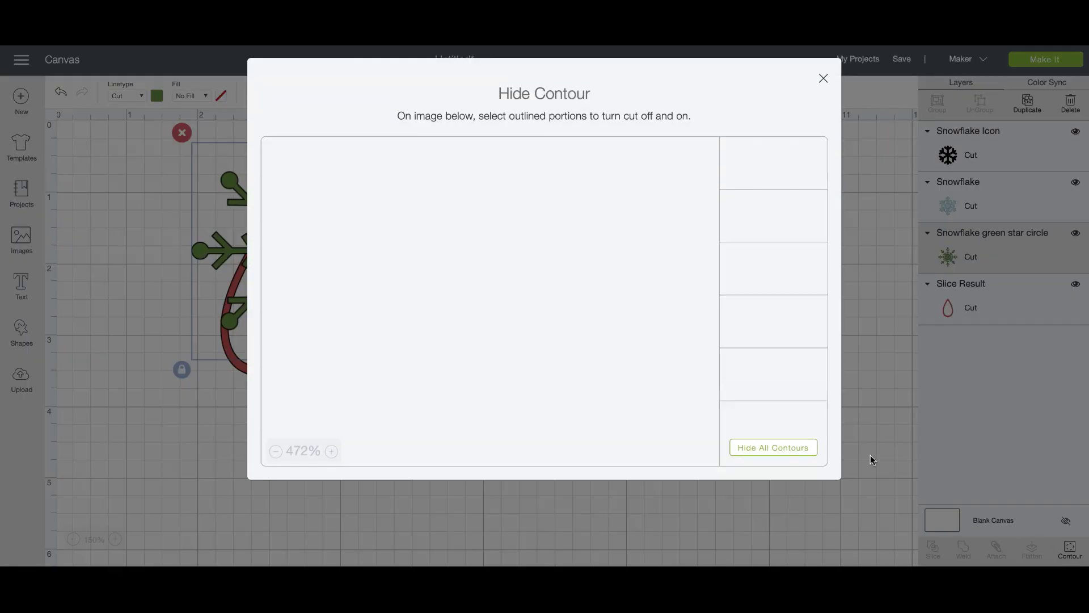
click(783, 453)
click(385, 504)
drag(299, 255, 333, 405)
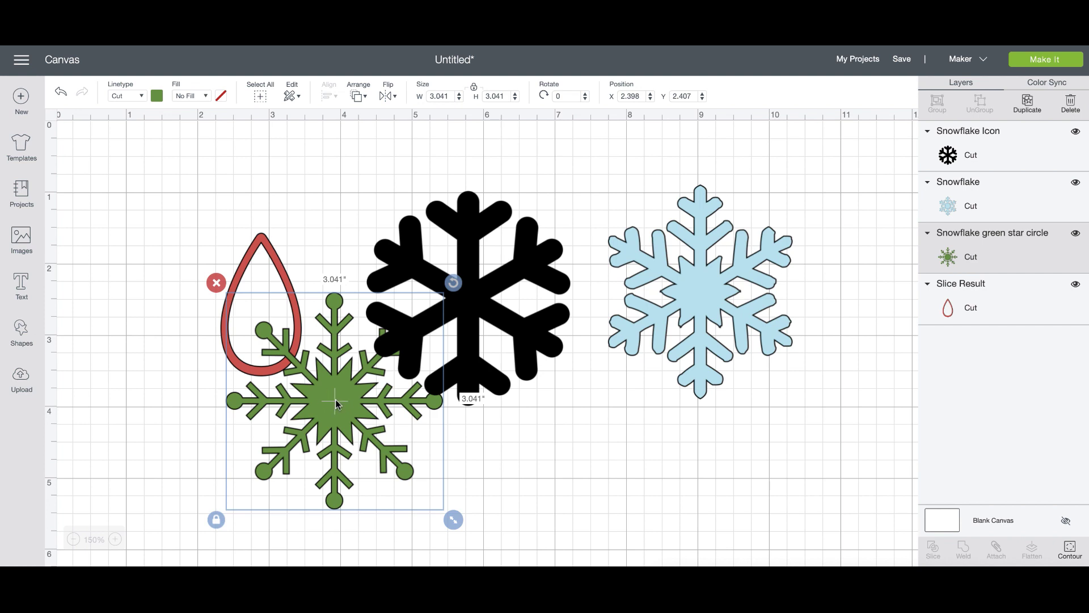
drag(452, 519, 316, 412)
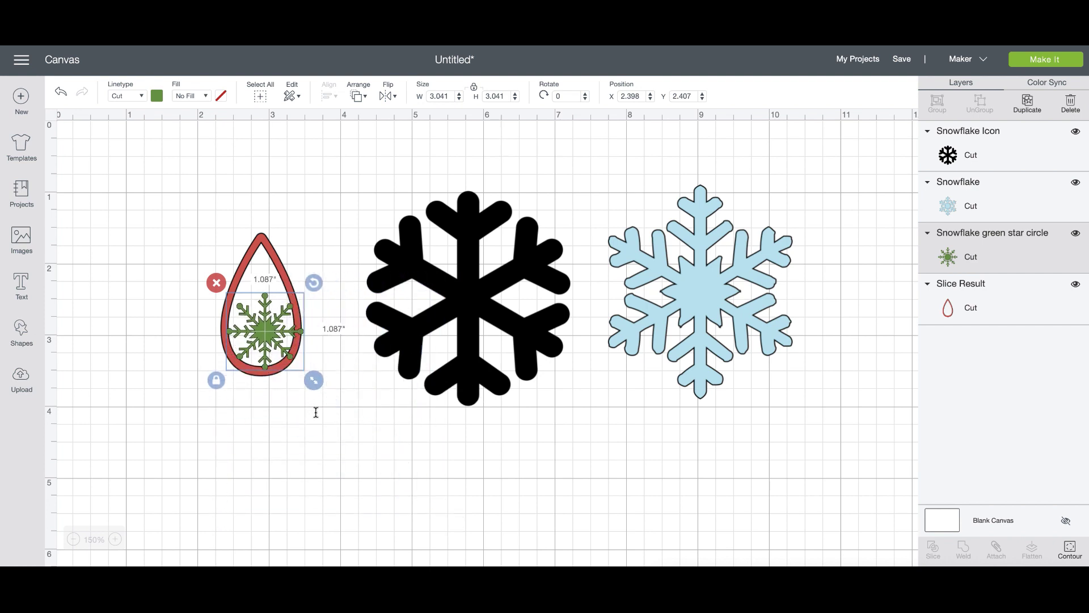
drag(276, 357, 270, 342)
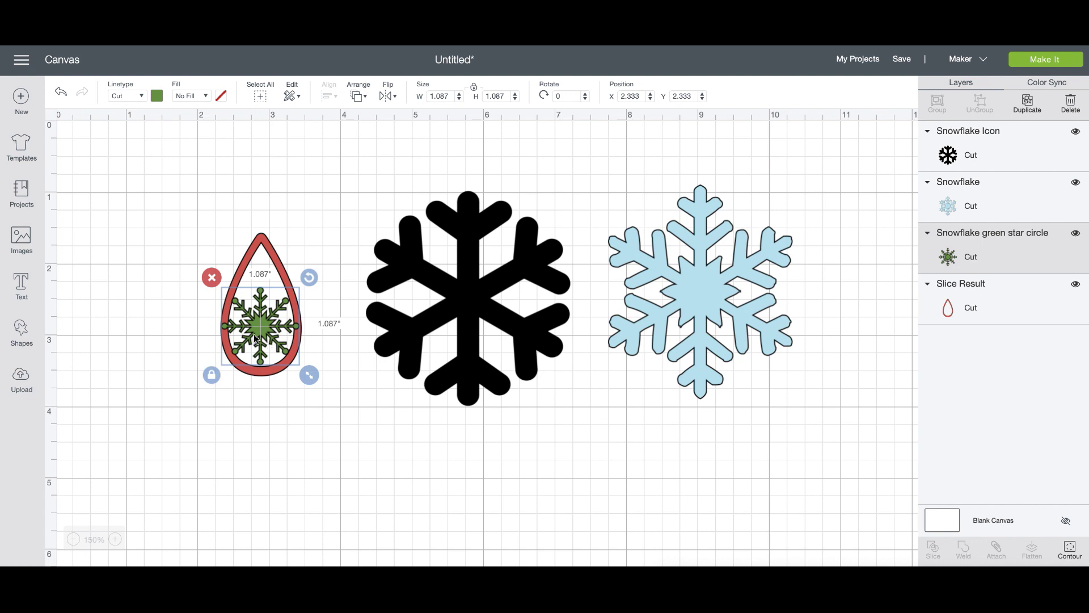
Stretch the green snowflake taller with proportions unlocked, then drag it out and delete it.
click(214, 377)
drag(311, 384, 306, 421)
drag(270, 362, 270, 332)
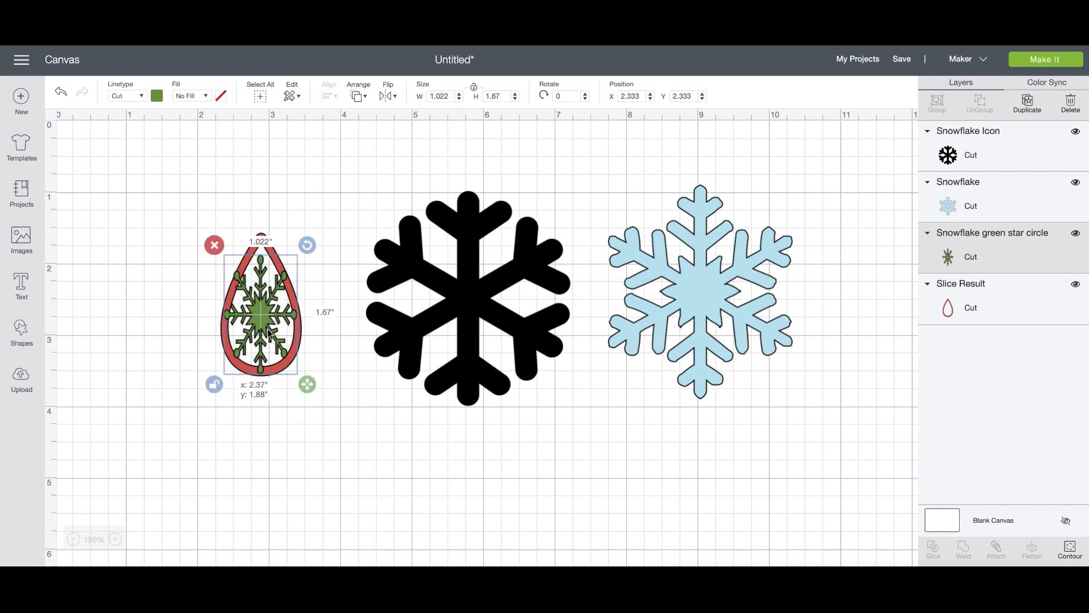
click(348, 401)
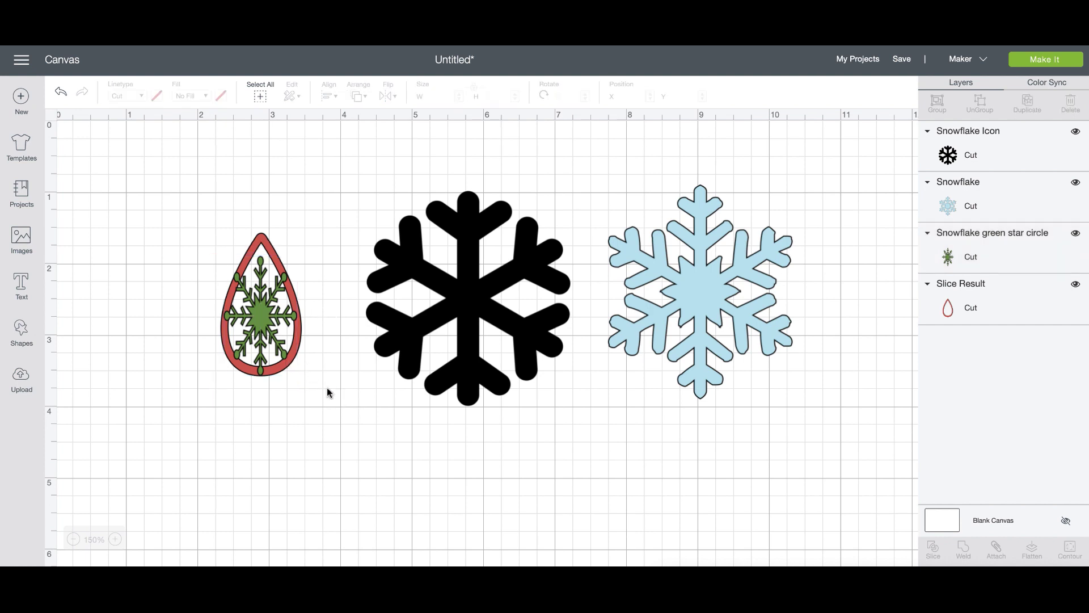
drag(267, 328, 335, 420)
click(281, 336)
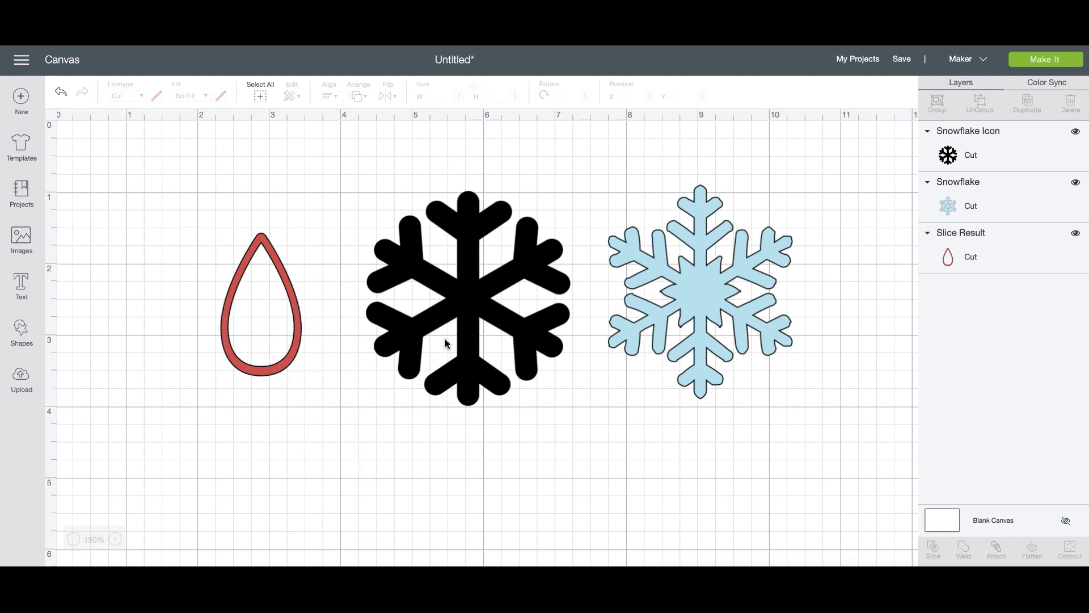
Try shrinking the black snowflake into the teardrop, then delete it.
click(396, 346)
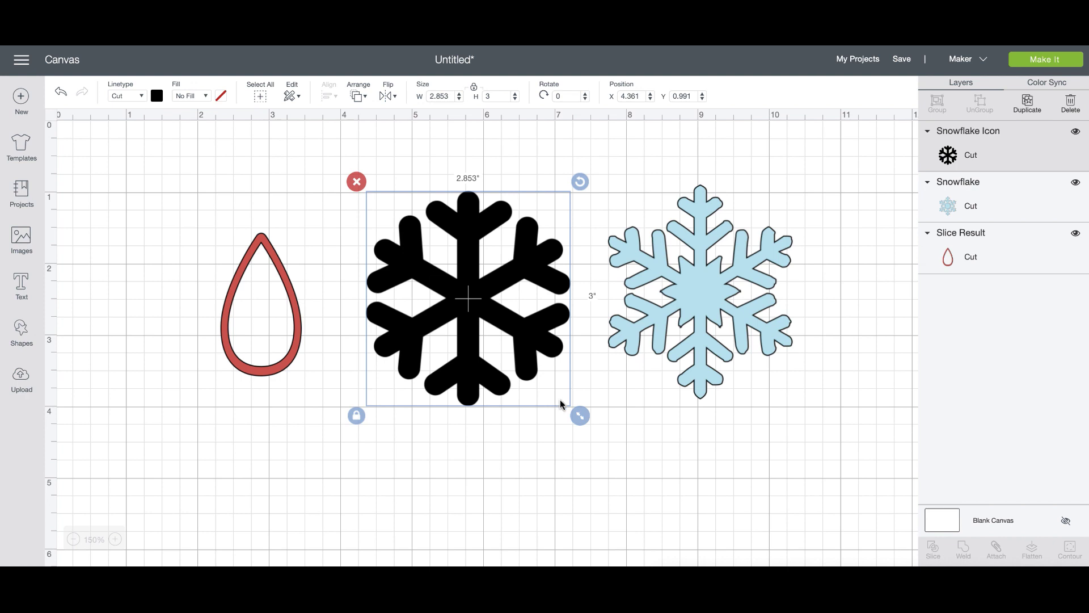
drag(580, 415, 515, 346)
drag(446, 282, 290, 343)
drag(356, 405, 334, 368)
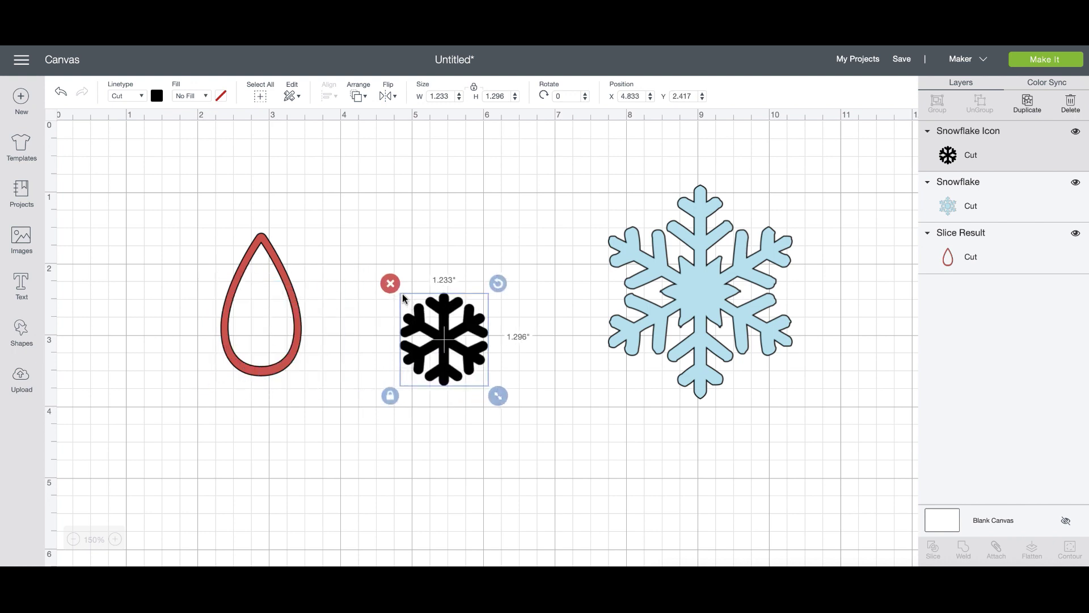
key(Delete)
Shrink the light-blue snowflake to 0.925 × 1.074 in inside the teardrop.
drag(700, 297, 381, 337)
drag(466, 443, 274, 345)
drag(324, 391, 302, 368)
drag(263, 328, 271, 334)
drag(313, 379, 295, 320)
Zoom to 200% and enlarge the snowflake to 0.961 × 1.116 in inside the teardrop.
click(116, 540)
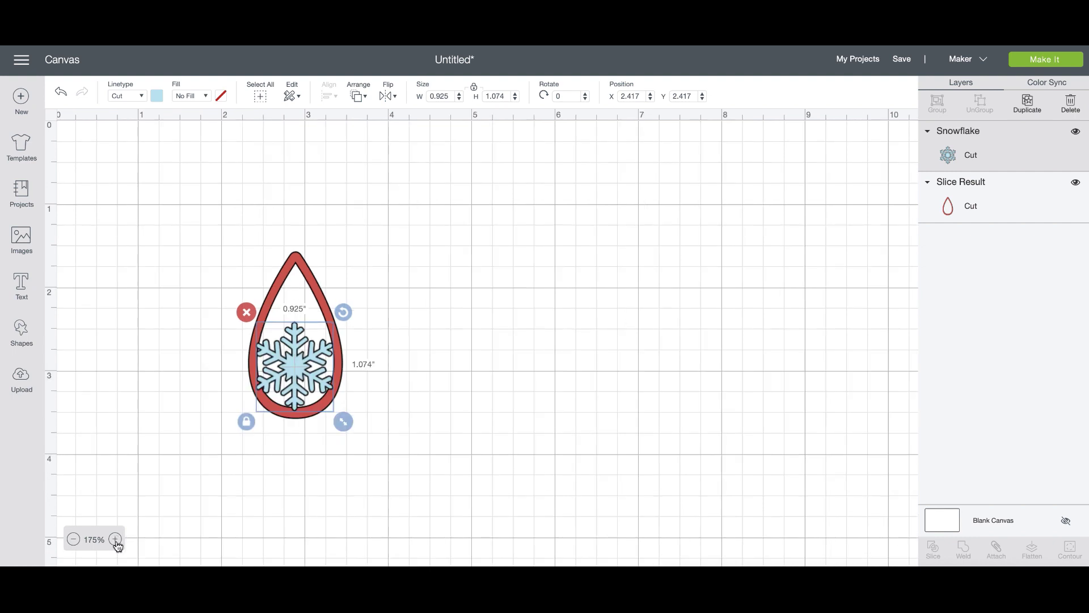
click(116, 540)
drag(331, 417, 332, 416)
drag(384, 460, 385, 461)
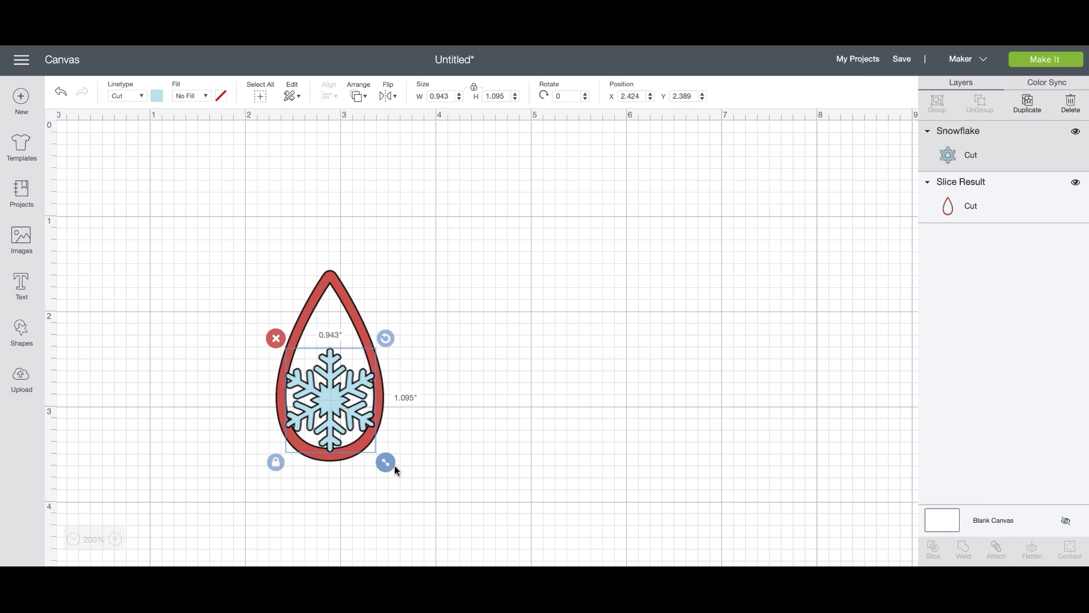
drag(389, 465, 392, 467)
drag(334, 449, 331, 450)
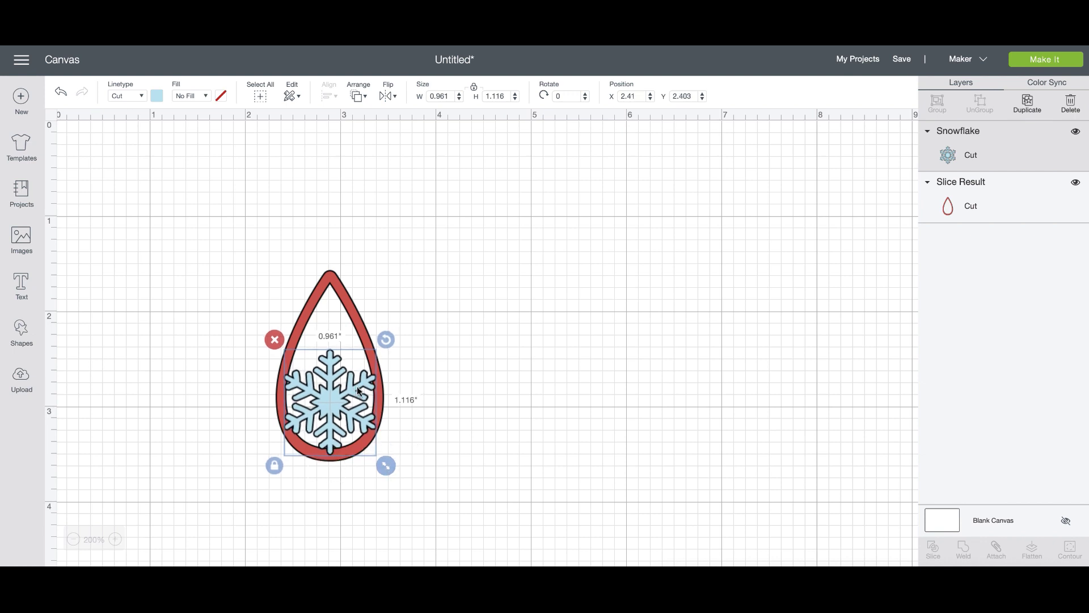
Duplicate the red teardrop outline.
click(415, 411)
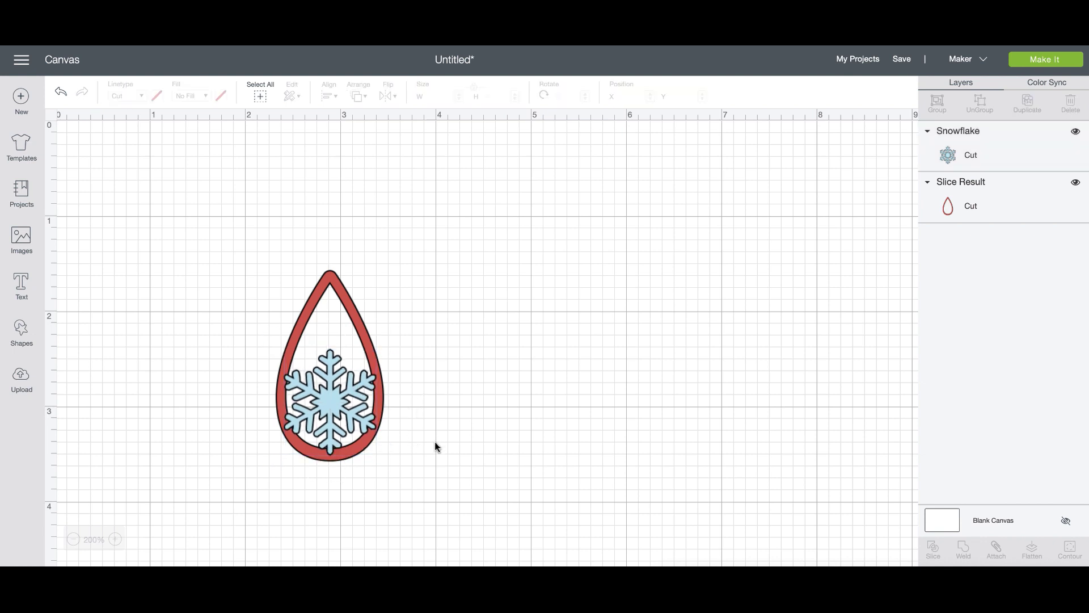
click(364, 334)
click(1027, 104)
Move the teardrop copy off to the right and hide its layer.
drag(370, 353, 673, 273)
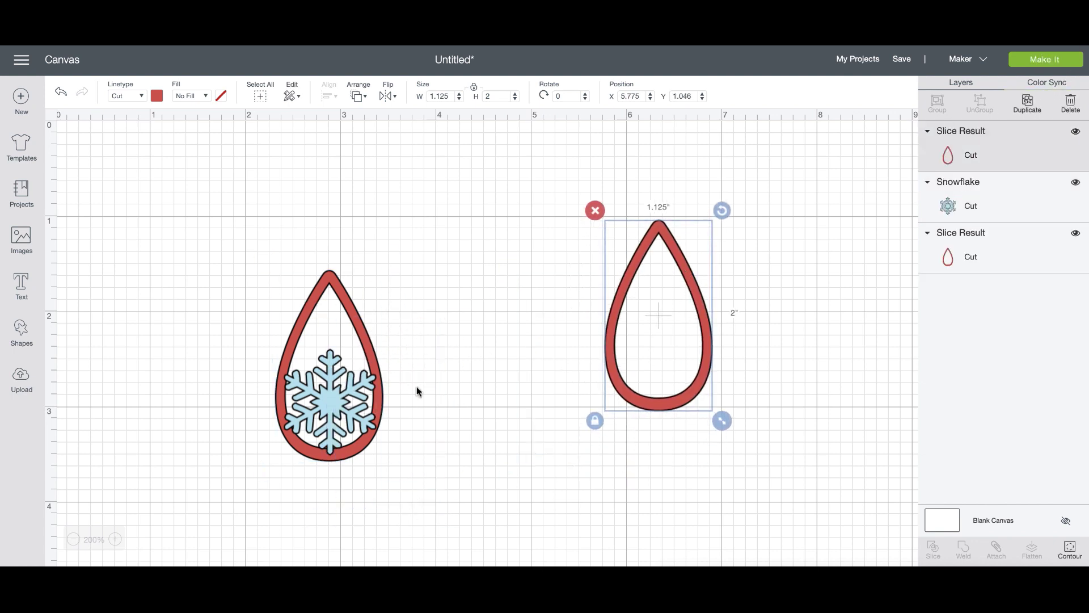
click(452, 435)
click(370, 432)
shift+click(276, 340)
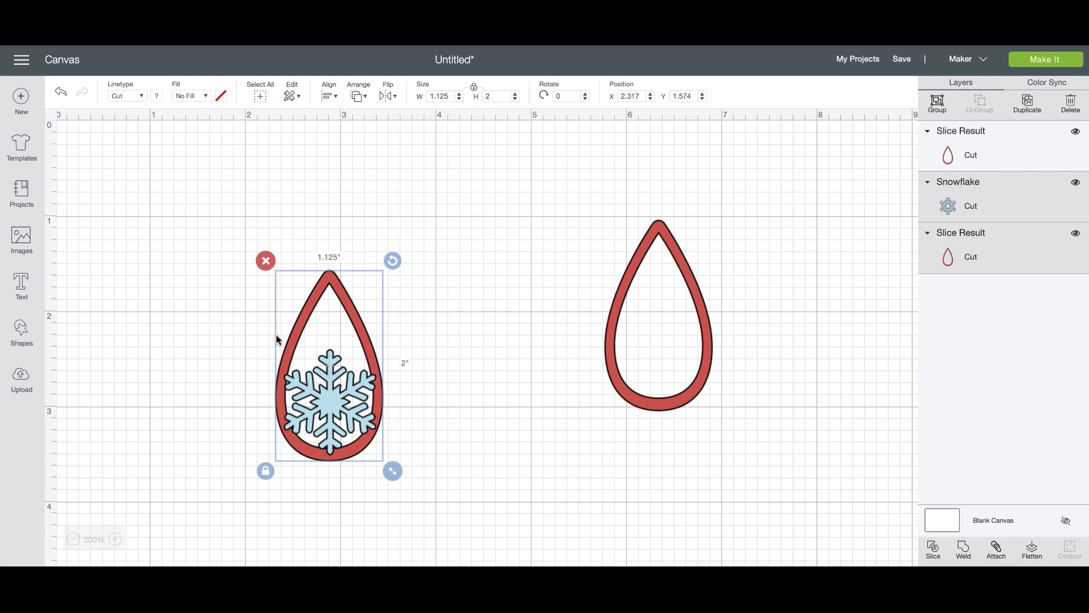
click(1076, 132)
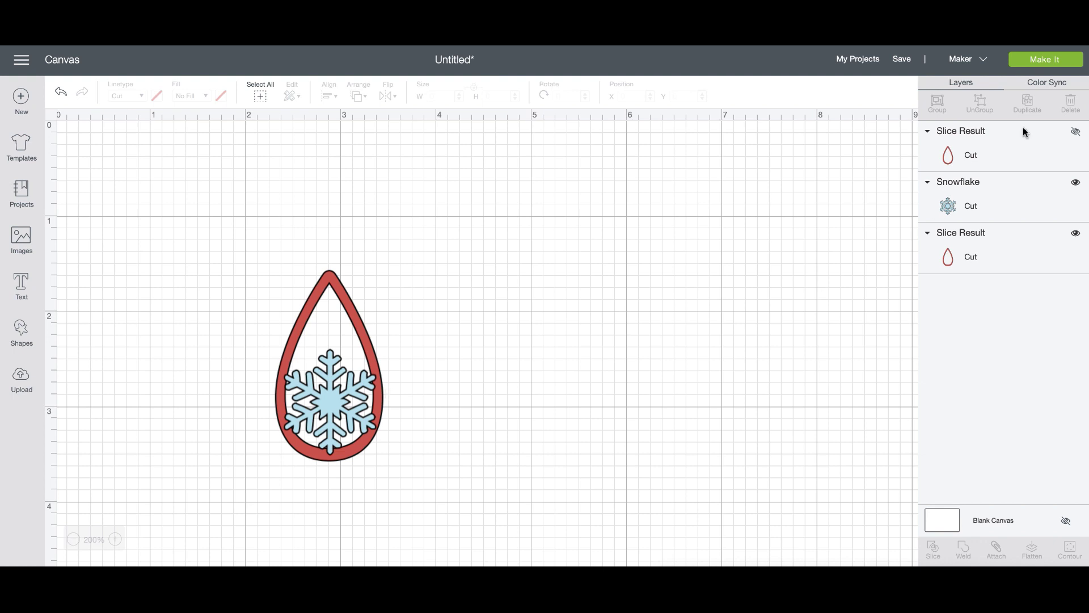
click(1076, 132)
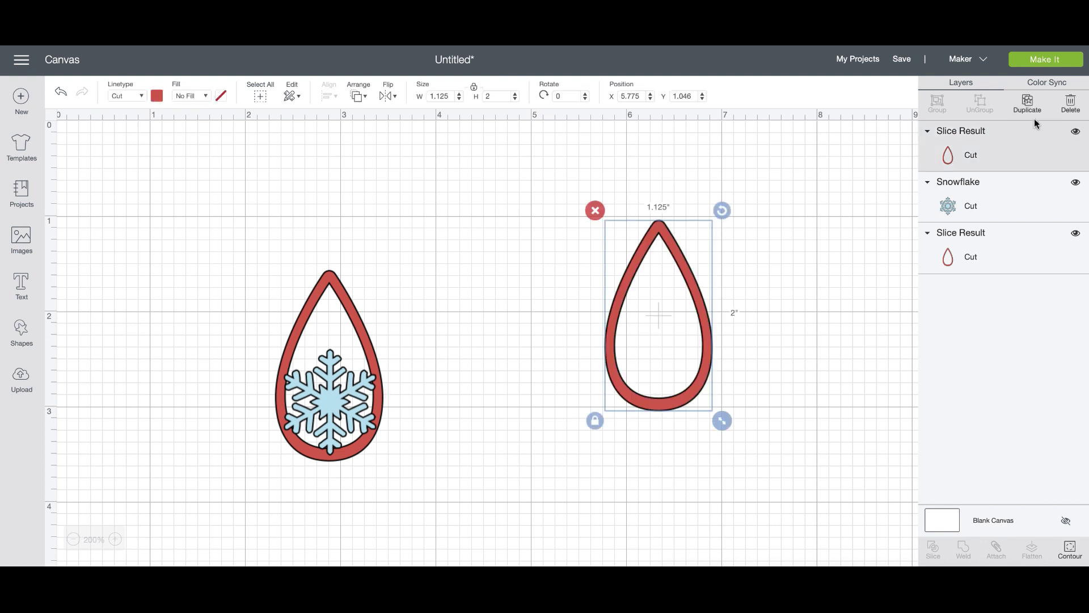
click(1076, 133)
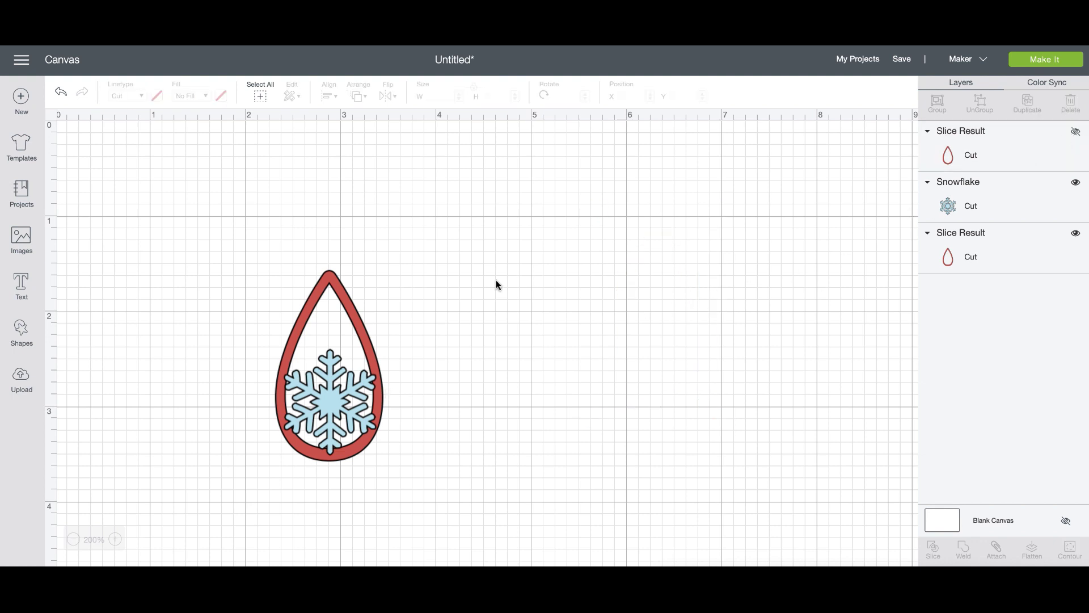
Nudge the snowflake, weld it with the teardrop, then undo the weld.
drag(334, 389, 332, 386)
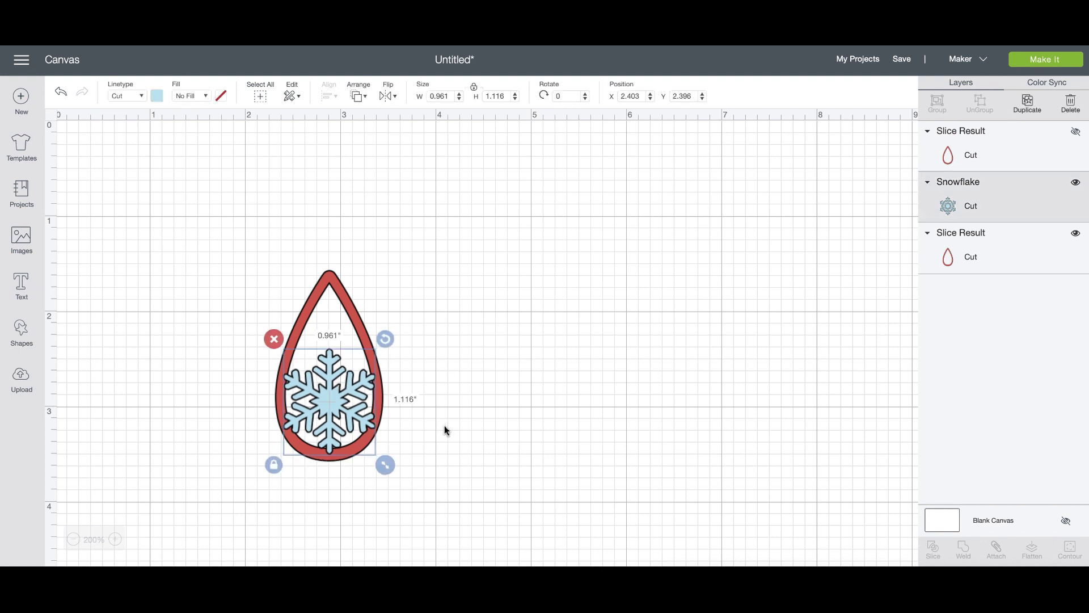
click(440, 454)
drag(420, 473, 234, 281)
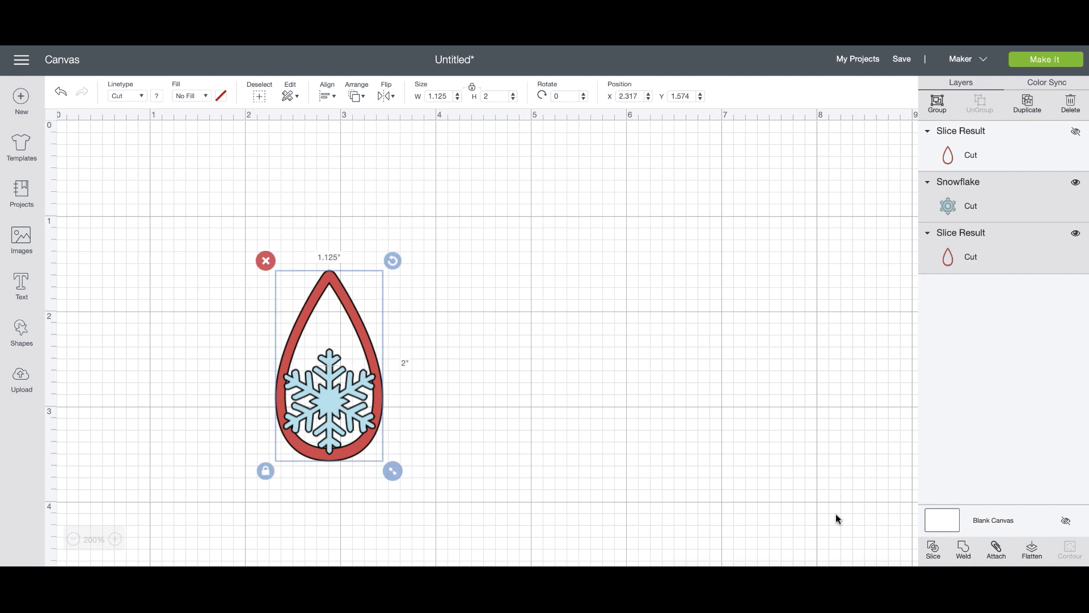
click(963, 548)
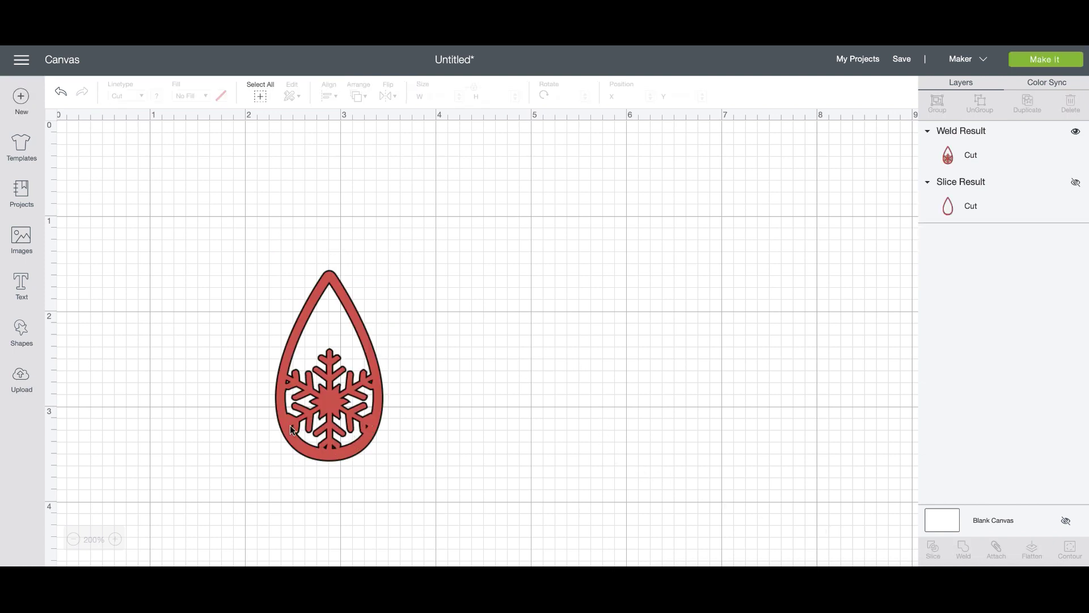
click(60, 95)
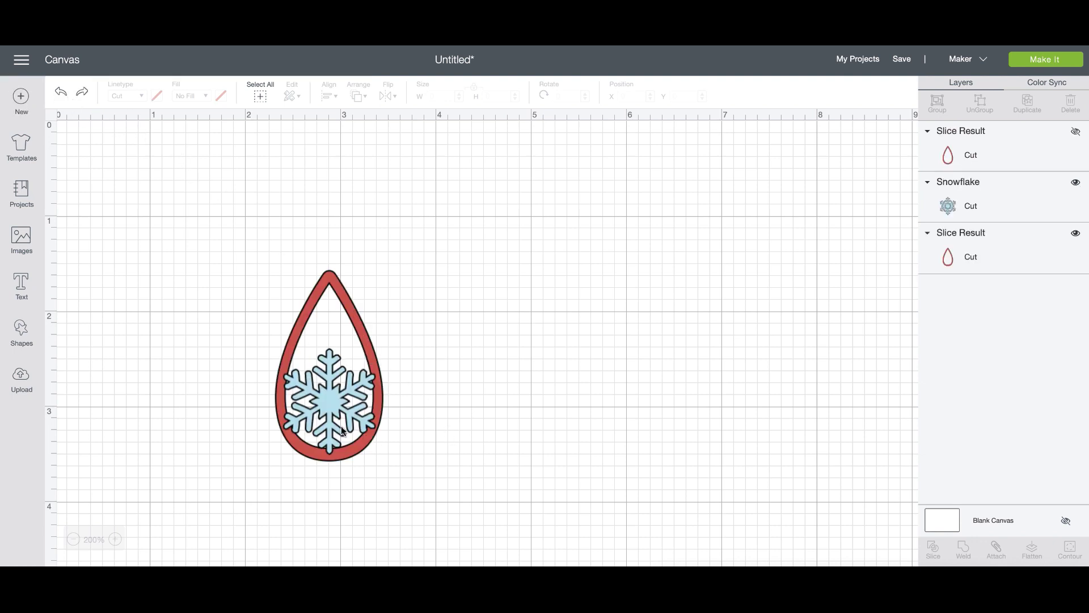
Unlock the snowflake's proportions and narrow it to 0.861 in wide, centred in the teardrop.
click(342, 430)
drag(385, 462, 383, 461)
drag(341, 415, 343, 413)
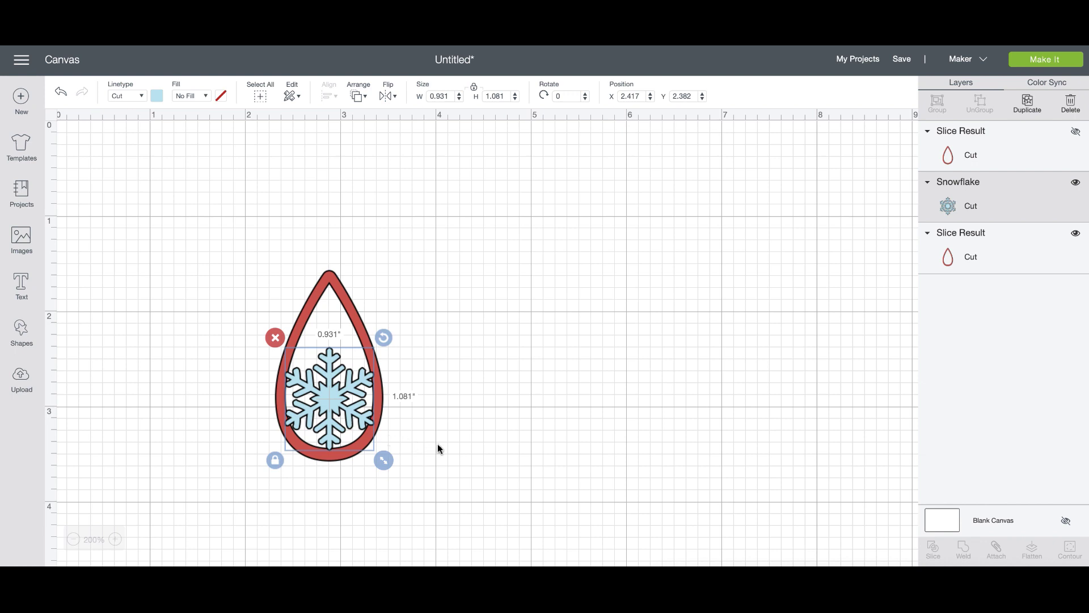
click(274, 461)
drag(383, 460, 379, 460)
drag(339, 424, 341, 421)
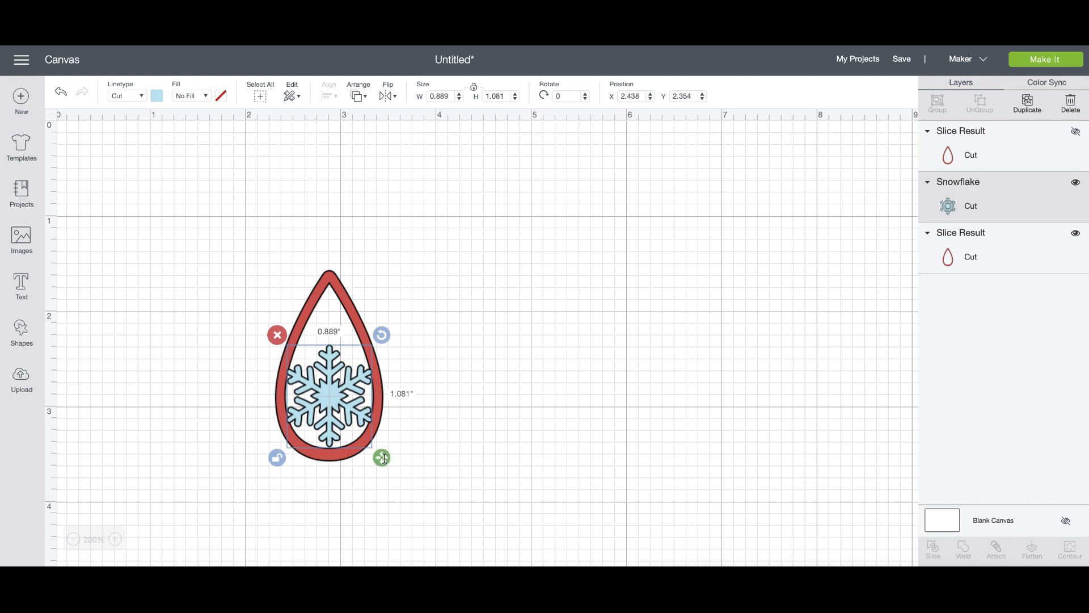
drag(385, 463, 382, 460)
drag(341, 417, 341, 418)
drag(311, 379, 311, 380)
drag(381, 459, 379, 454)
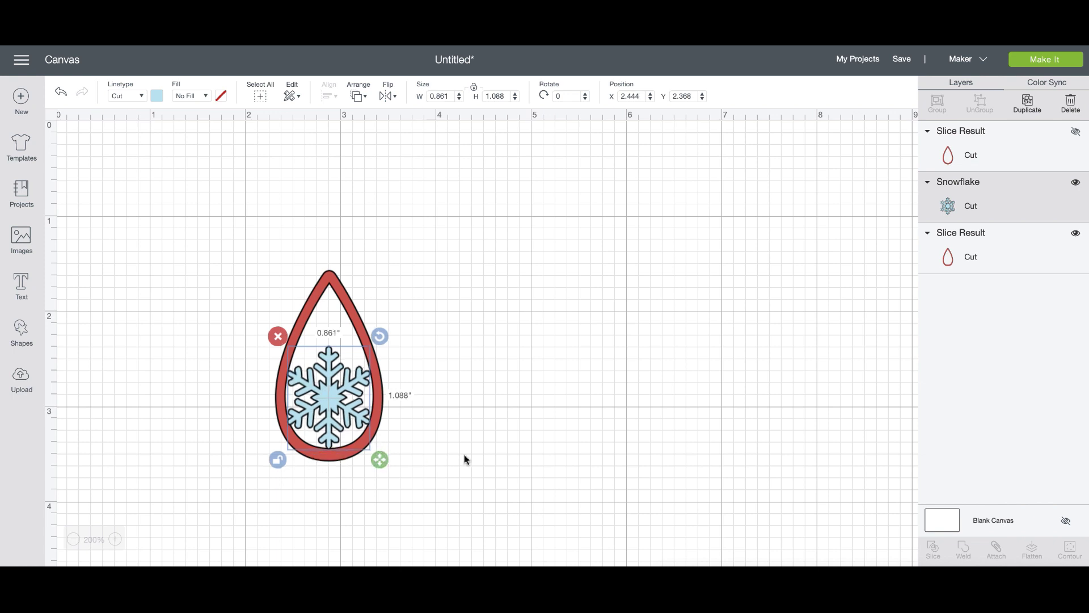
Weld the snowflake and the red teardrop into one shape.
click(464, 459)
drag(364, 437, 185, 326)
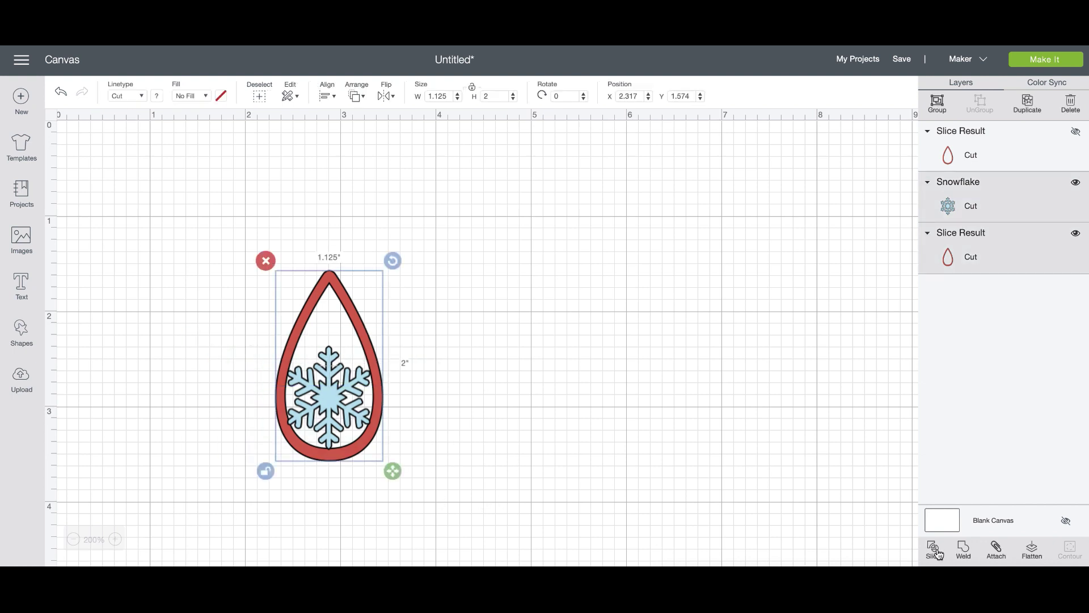
click(962, 552)
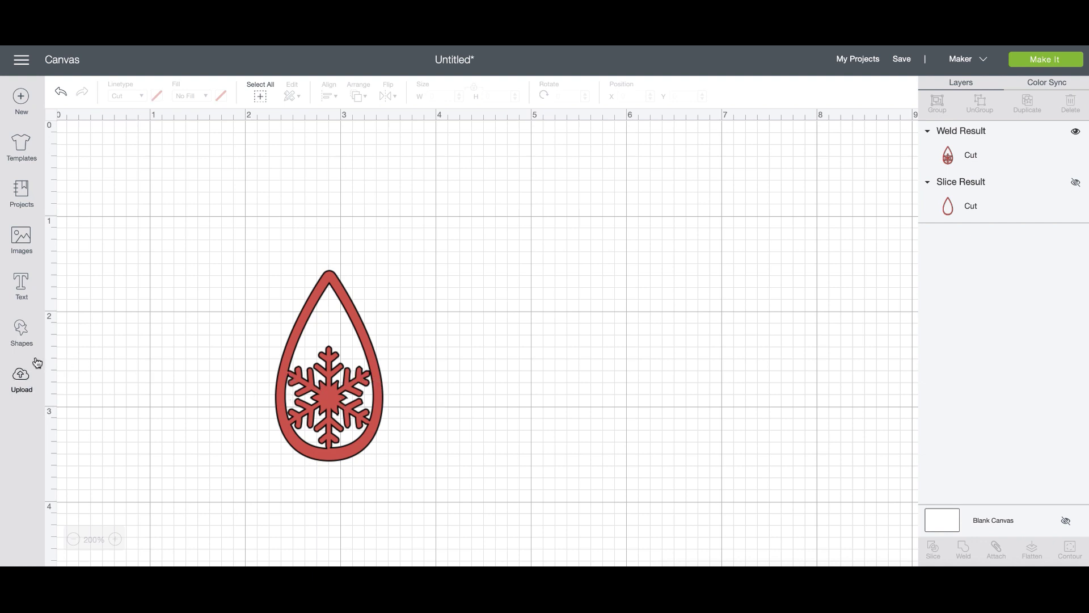
Add a circle and shrink it to a 0.056 in dot beside the teardrop.
click(21, 332)
click(113, 251)
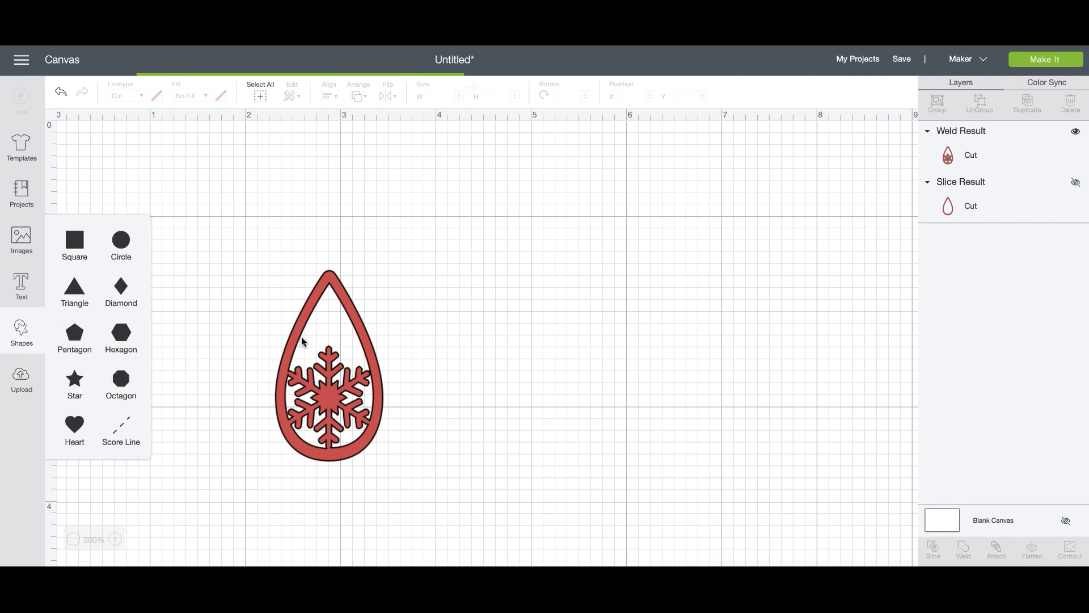
drag(556, 514, 477, 164)
drag(663, 457, 372, 371)
Duplicate the tiny circle three times.
click(1028, 104)
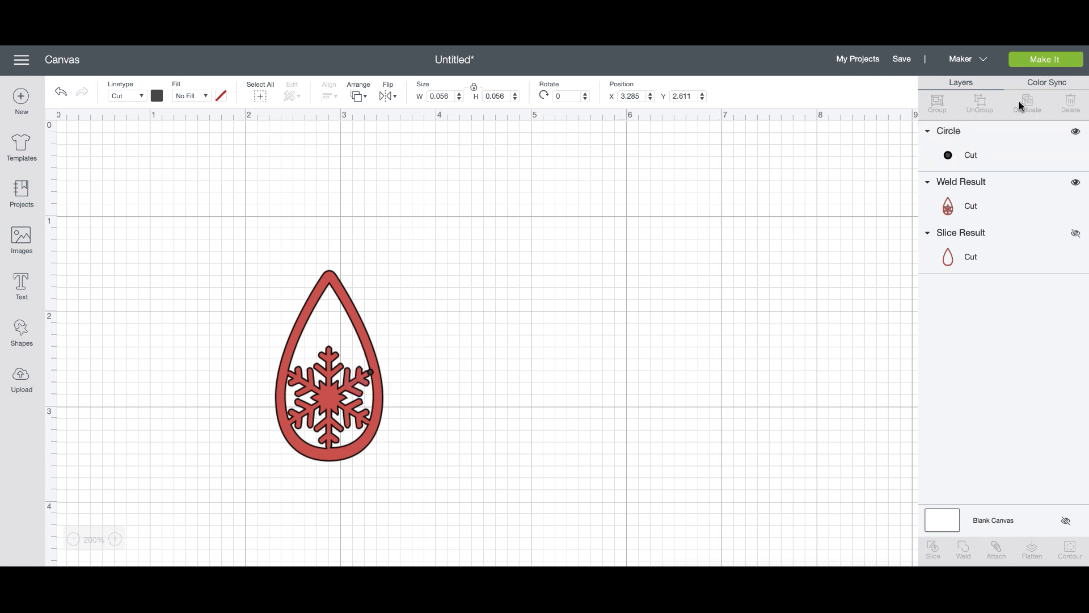
click(1027, 104)
click(1027, 104)
click(1028, 104)
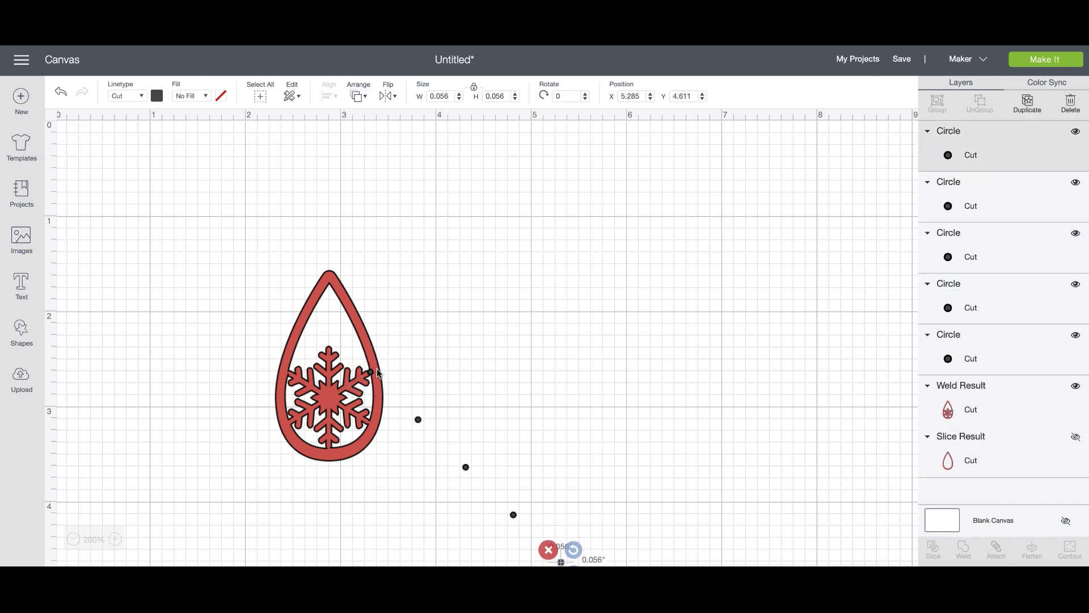
Weld one circle into the teardrop and move another onto it.
drag(429, 360, 358, 375)
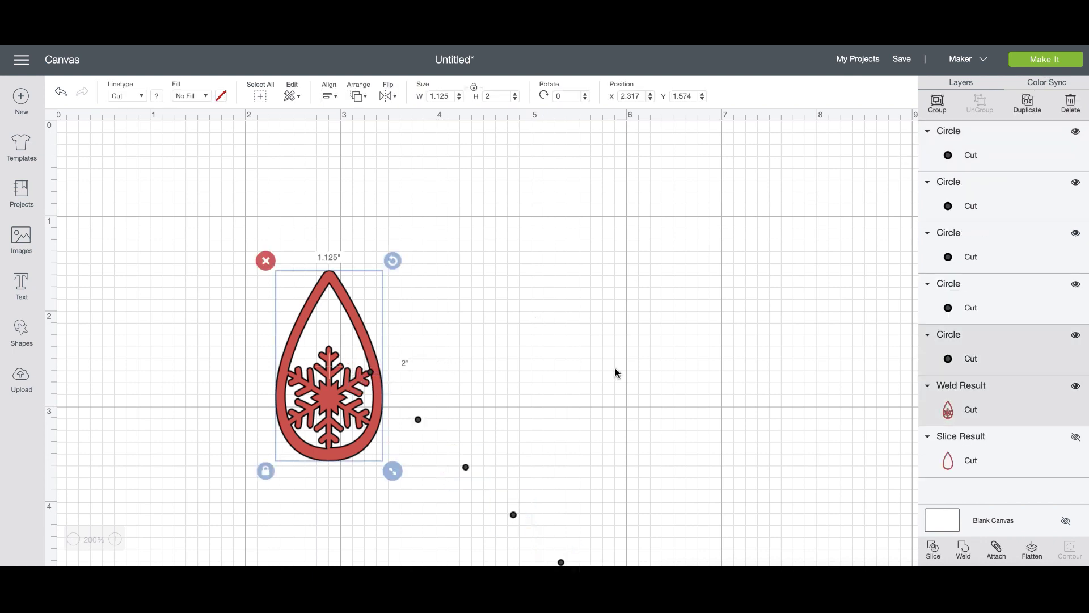
click(963, 550)
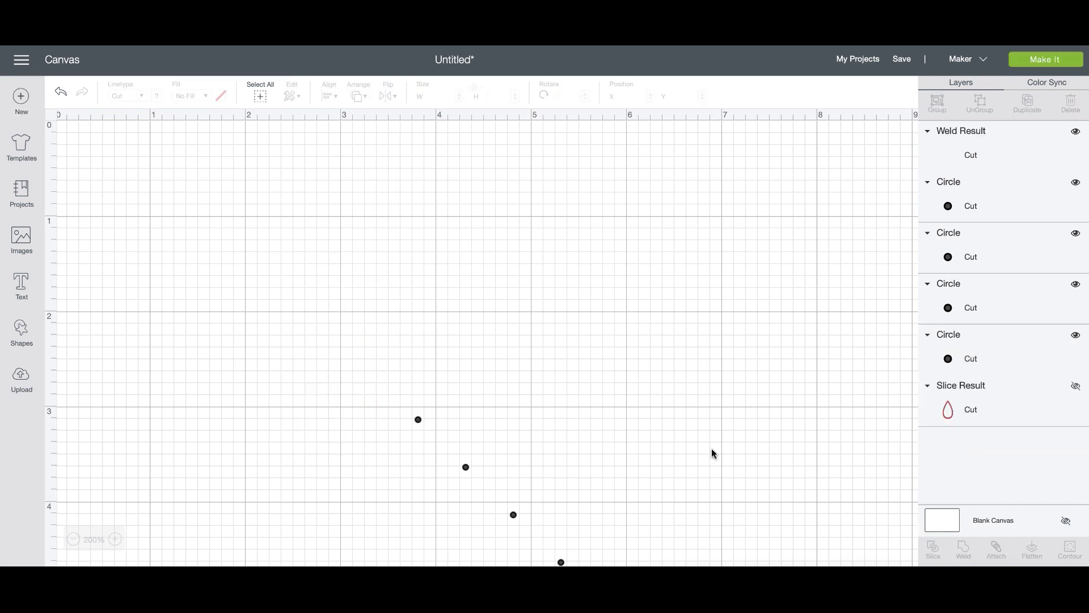
drag(466, 470, 369, 374)
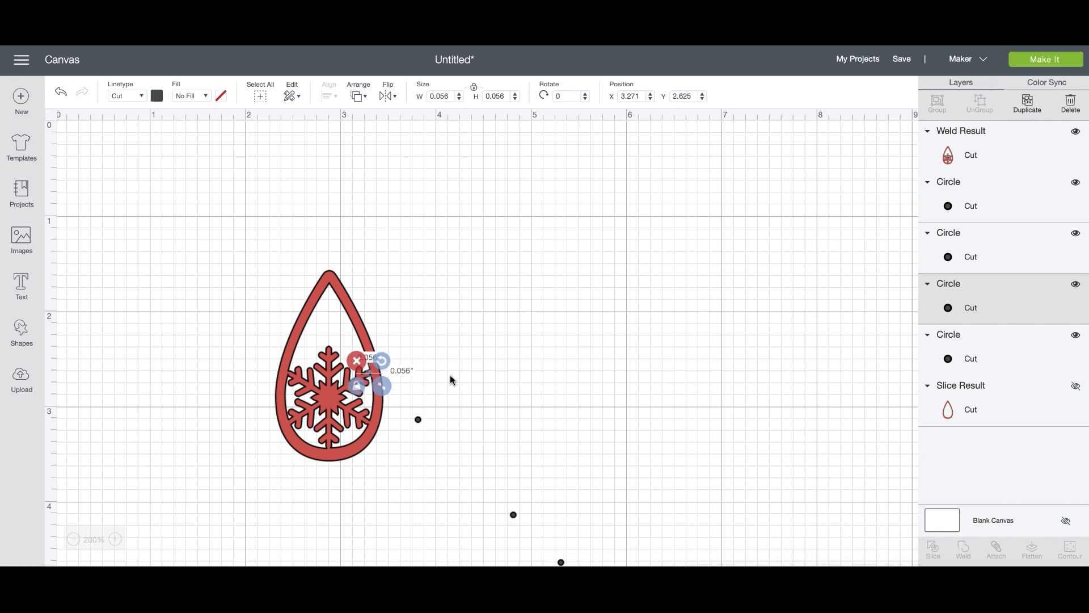
Send the welded teardrop to the back and weld the small circle into it.
click(430, 375)
click(384, 372)
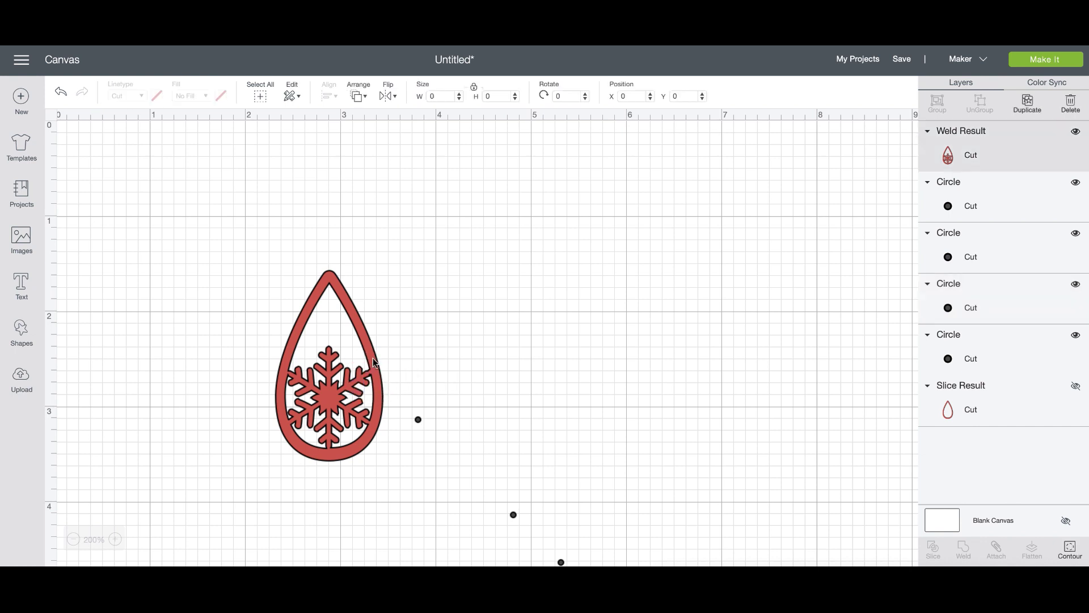
click(359, 98)
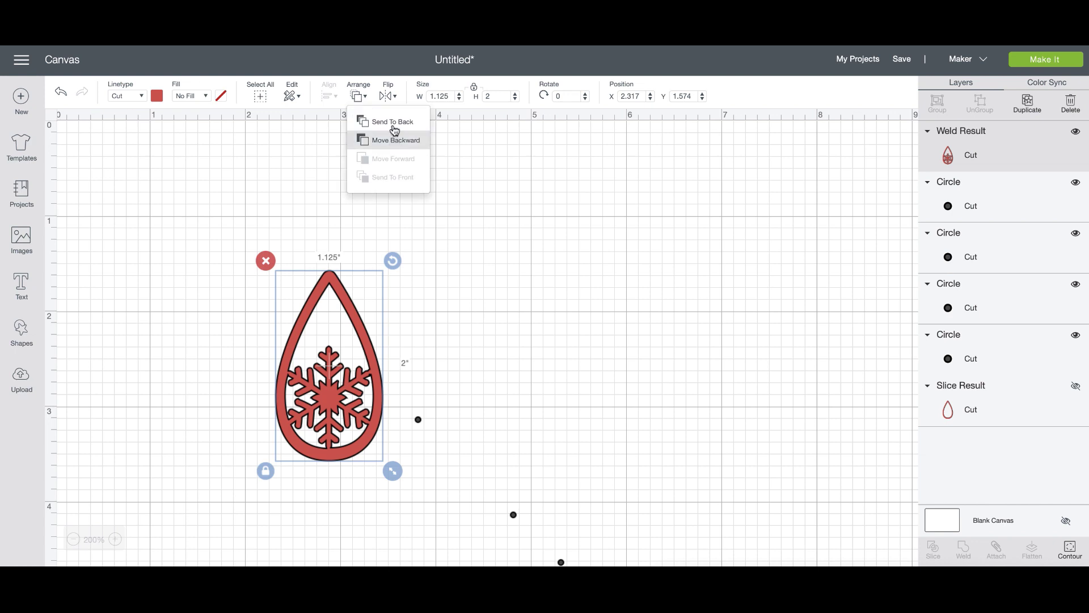
click(396, 130)
click(372, 378)
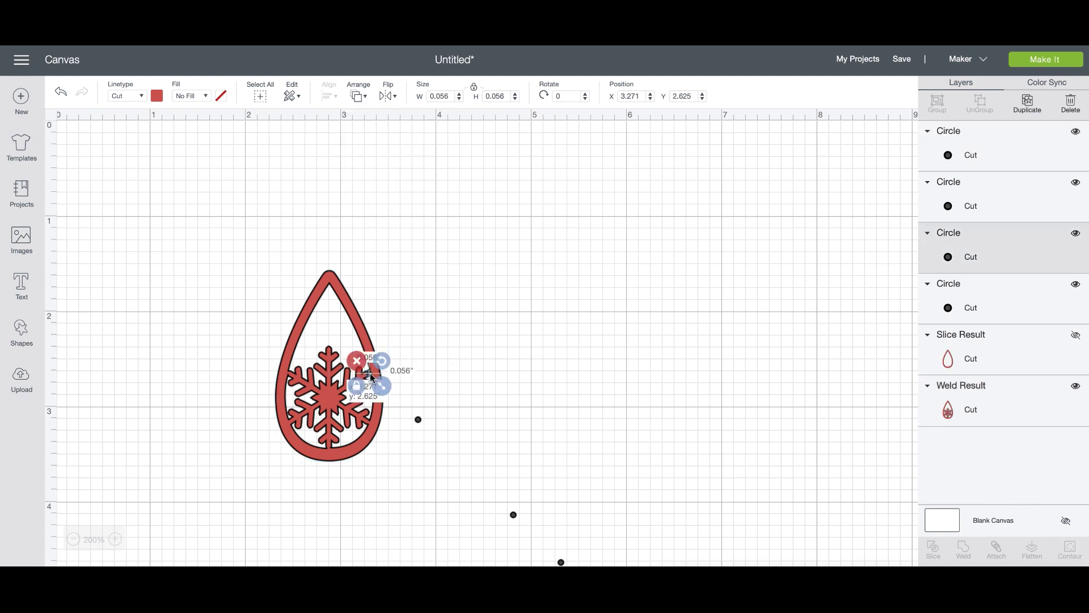
click(482, 385)
drag(454, 367, 341, 375)
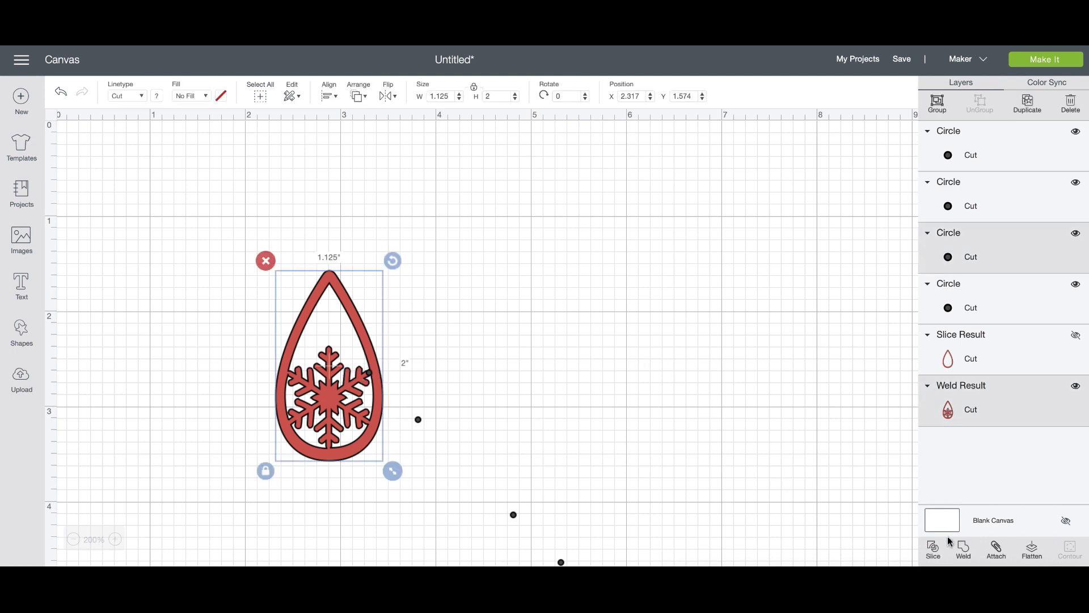
click(964, 549)
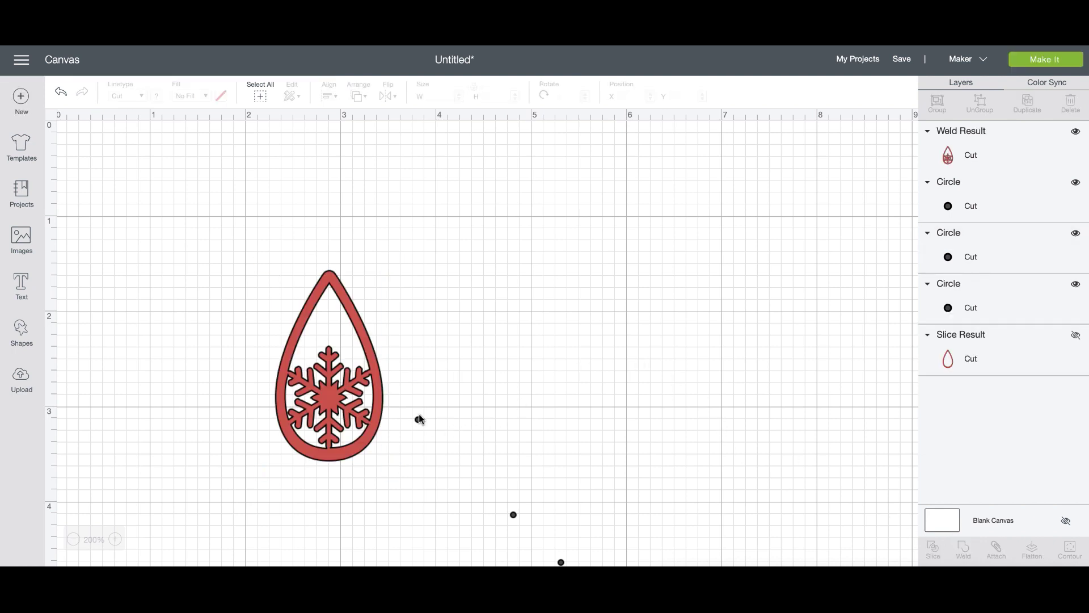
Move a second small circle onto the teardrop and weld it in.
drag(416, 419, 366, 372)
click(475, 390)
drag(467, 392, 343, 363)
click(964, 550)
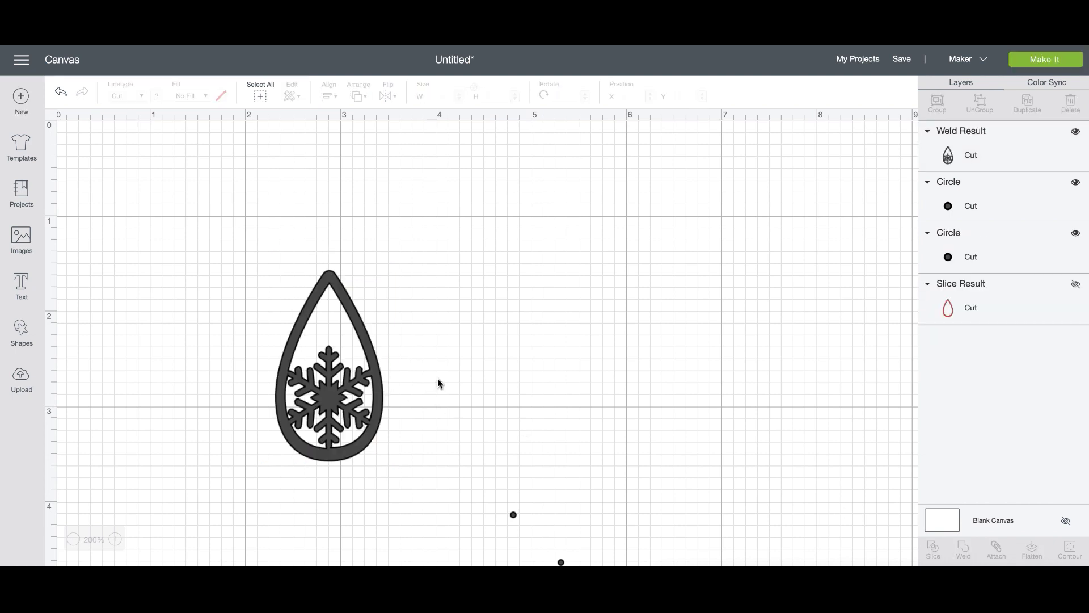
click(363, 387)
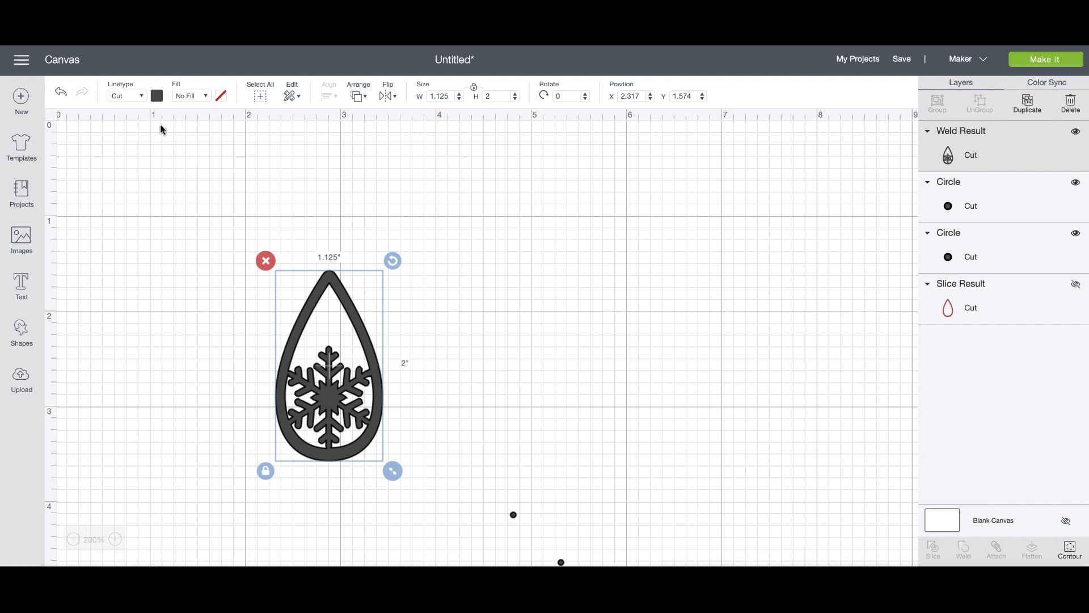
Change the snowflake teardrop's colour to lavender.
click(159, 99)
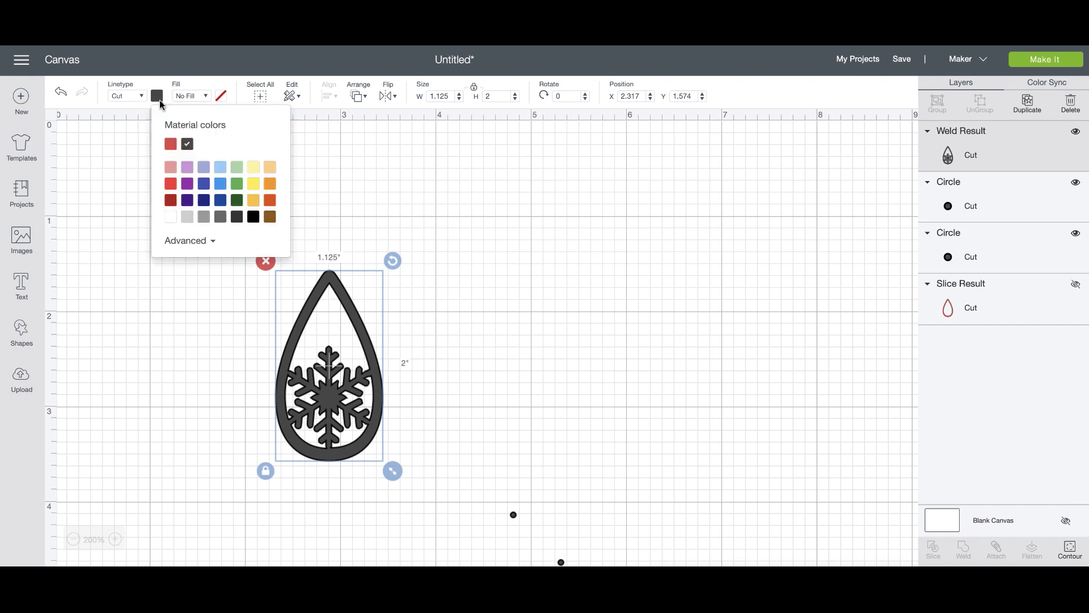
click(204, 168)
click(541, 344)
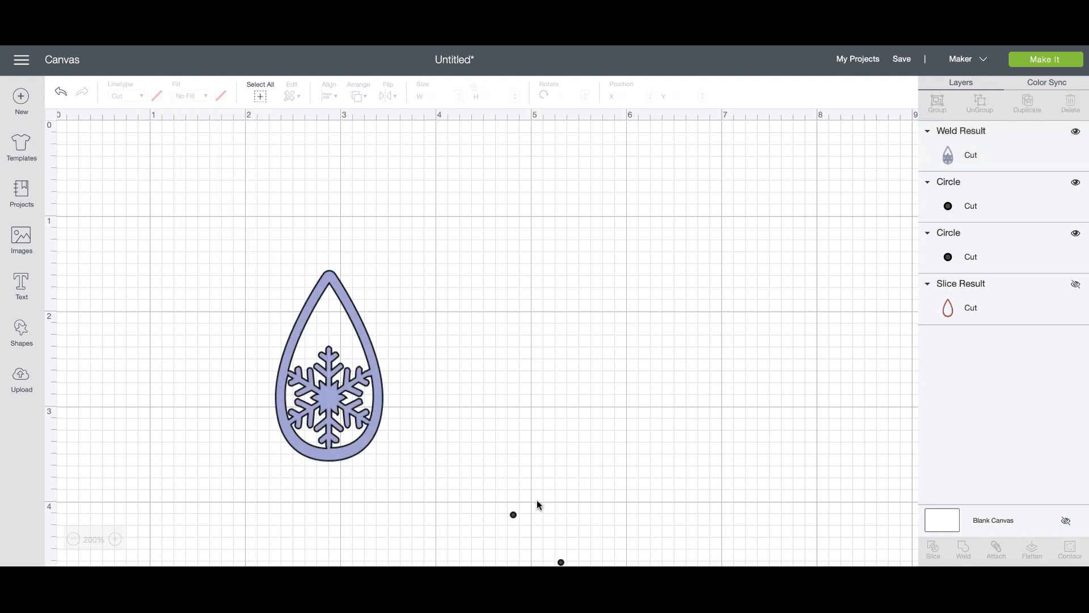
Weld a third small circle into the teardrop and move it up and left.
drag(515, 519, 290, 379)
click(457, 403)
click(354, 334)
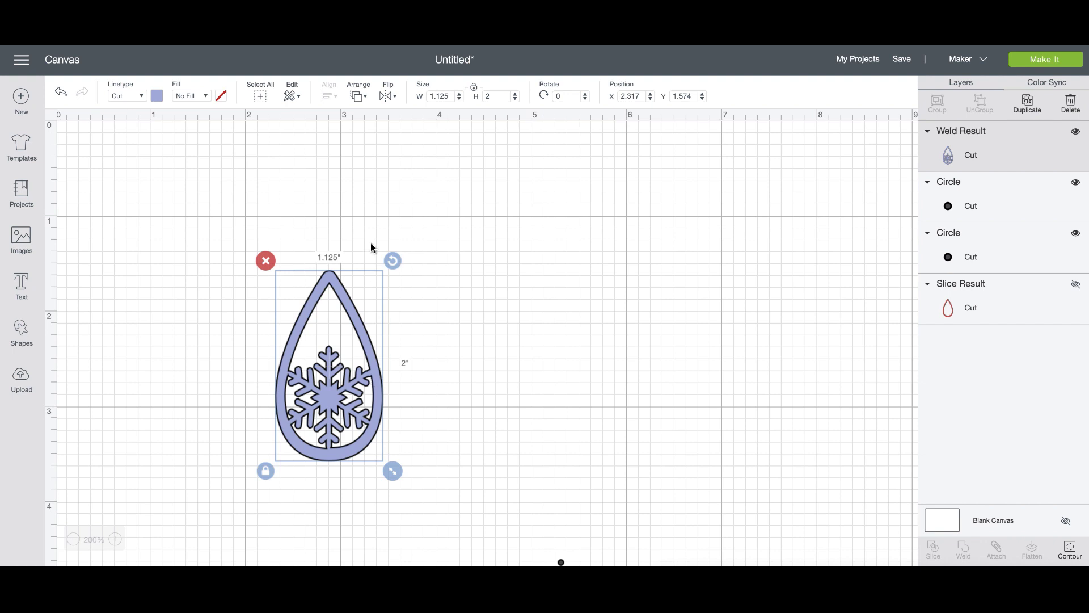
click(358, 97)
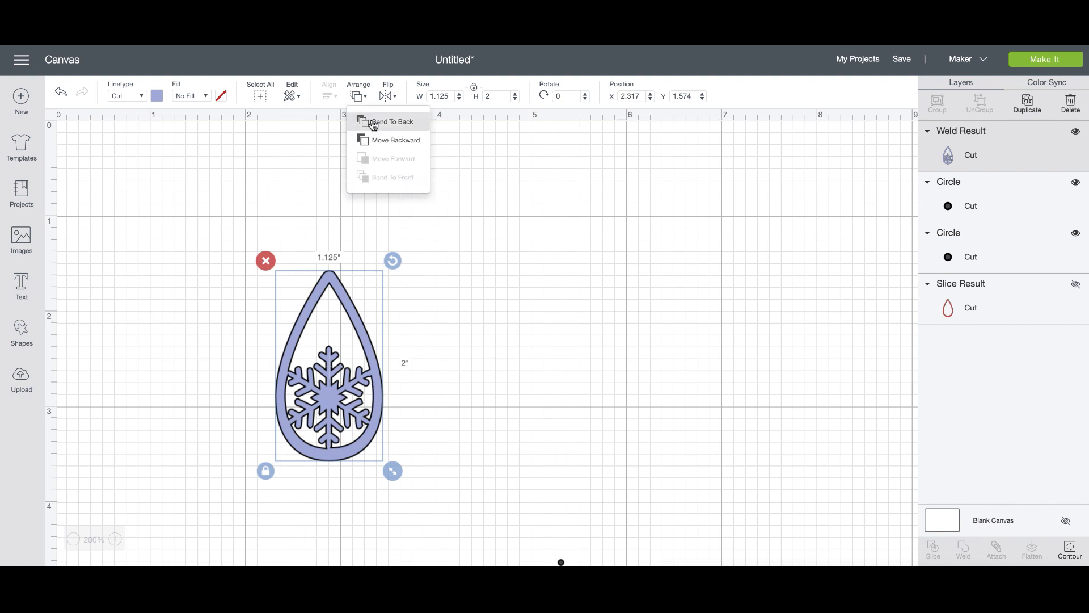
click(374, 122)
click(289, 376)
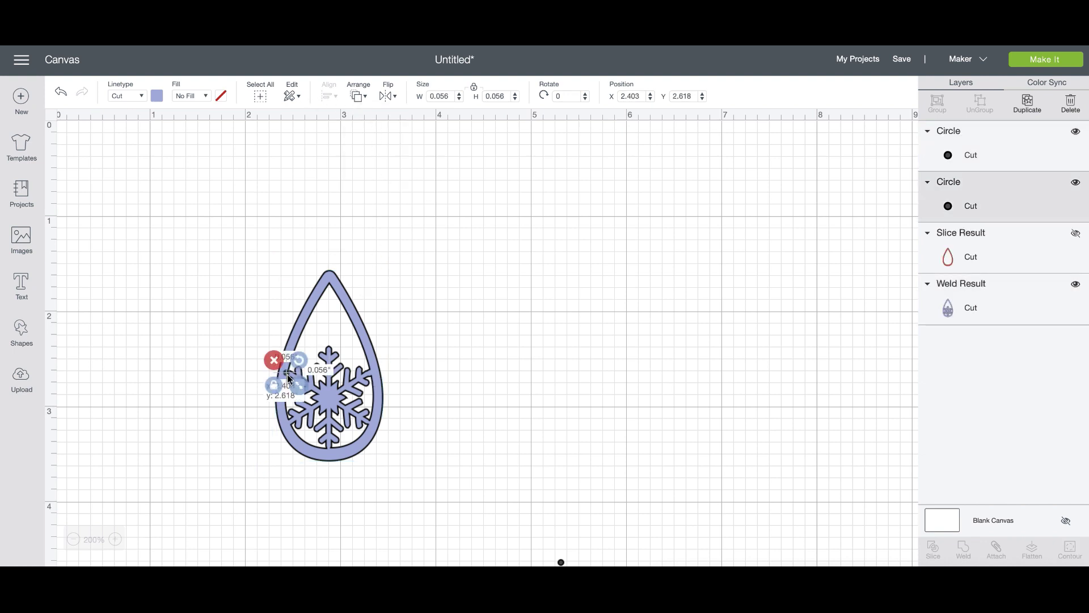
drag(289, 376, 289, 376)
click(443, 384)
drag(461, 396, 209, 348)
click(956, 553)
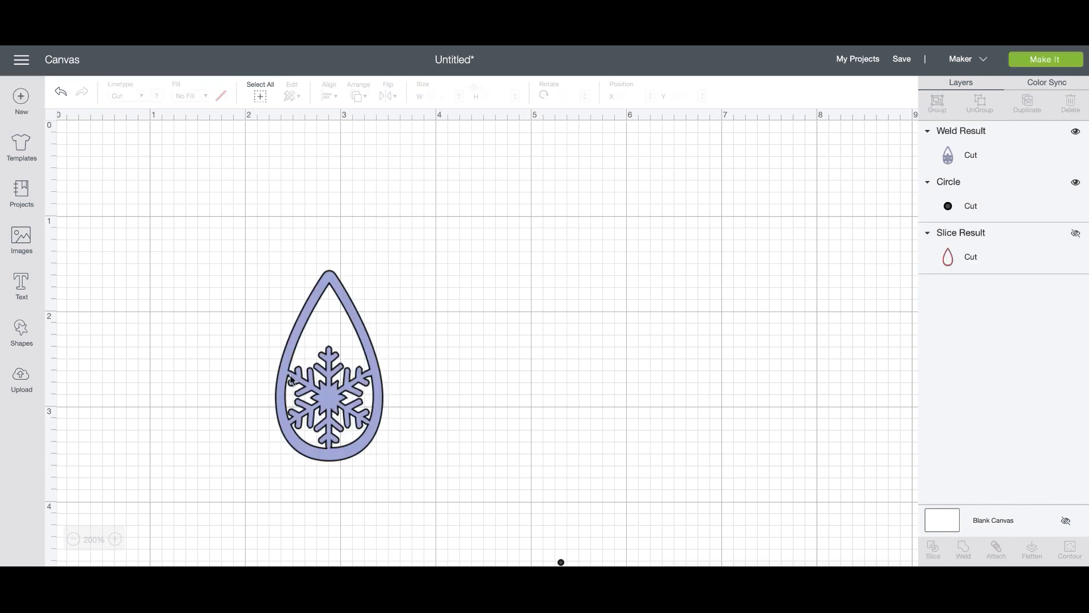
drag(333, 401, 327, 362)
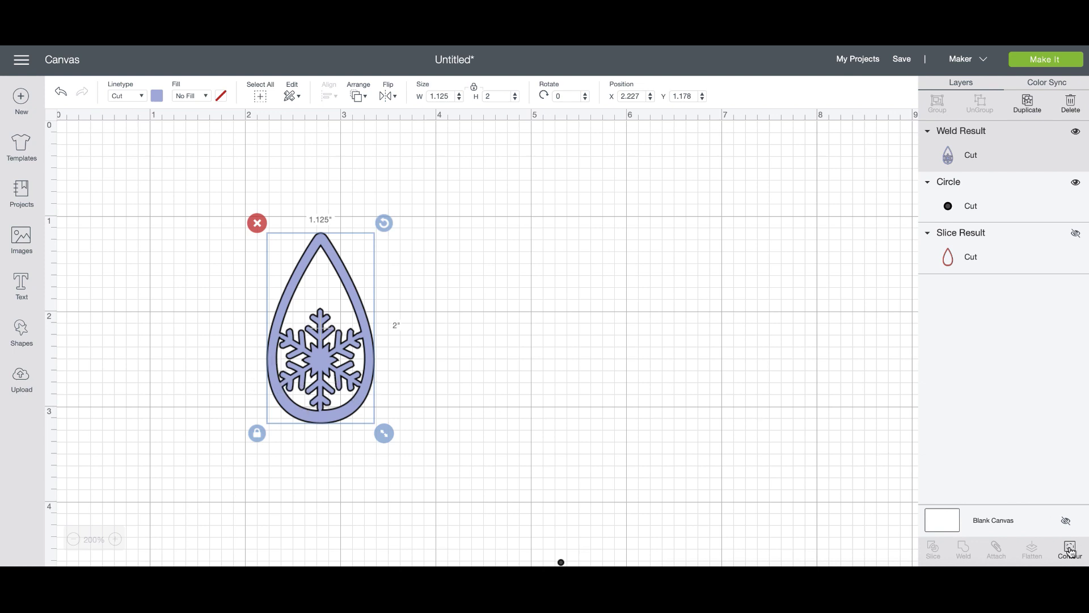
click(1070, 549)
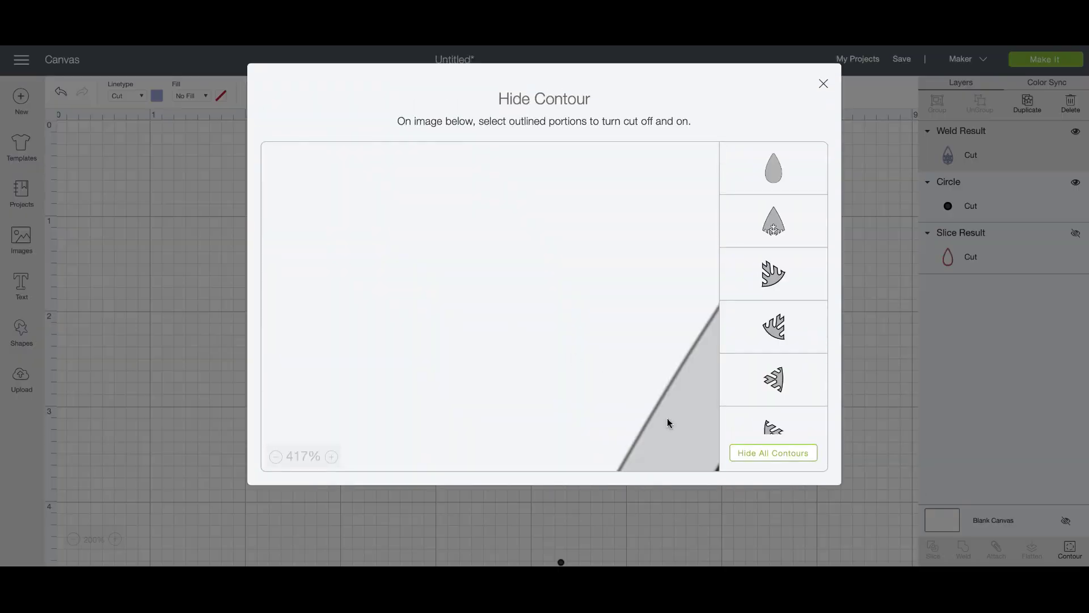
click(275, 457)
click(275, 457)
click(275, 457)
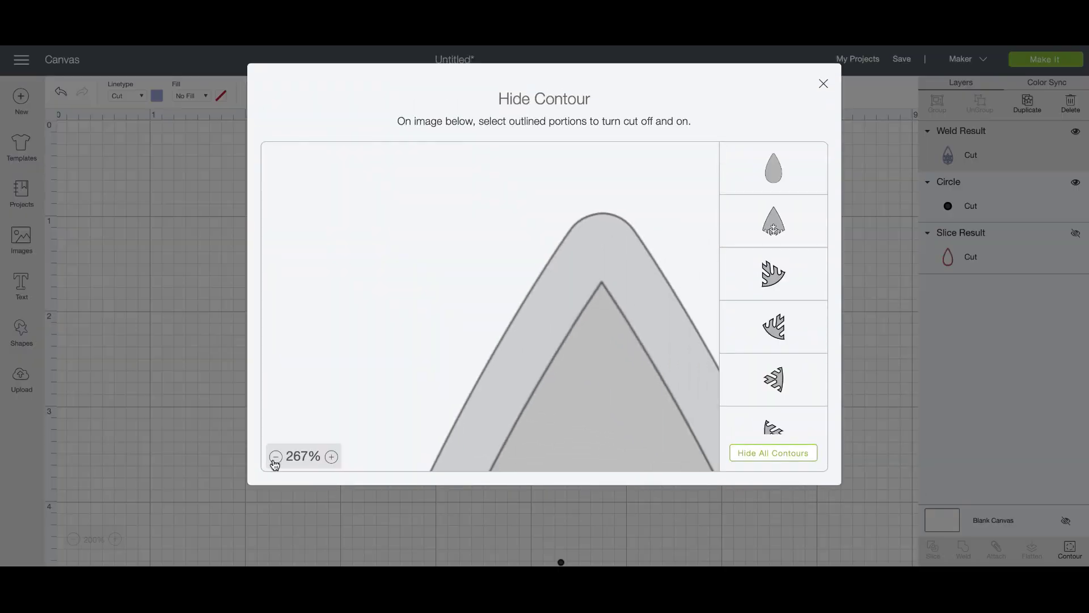
click(275, 457)
click(276, 457)
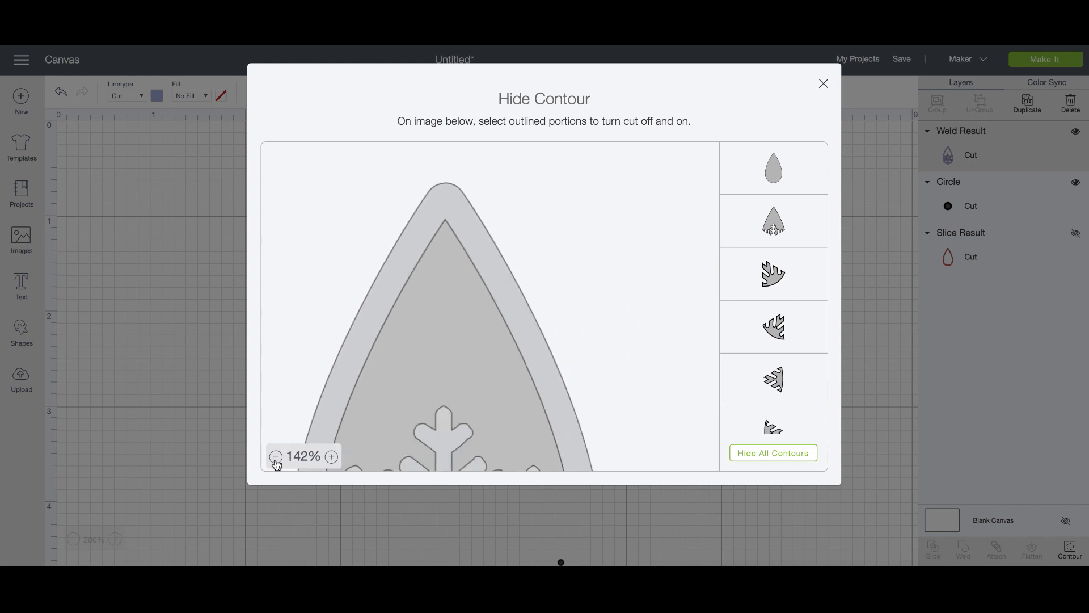
click(275, 458)
click(275, 457)
drag(395, 294, 360, 278)
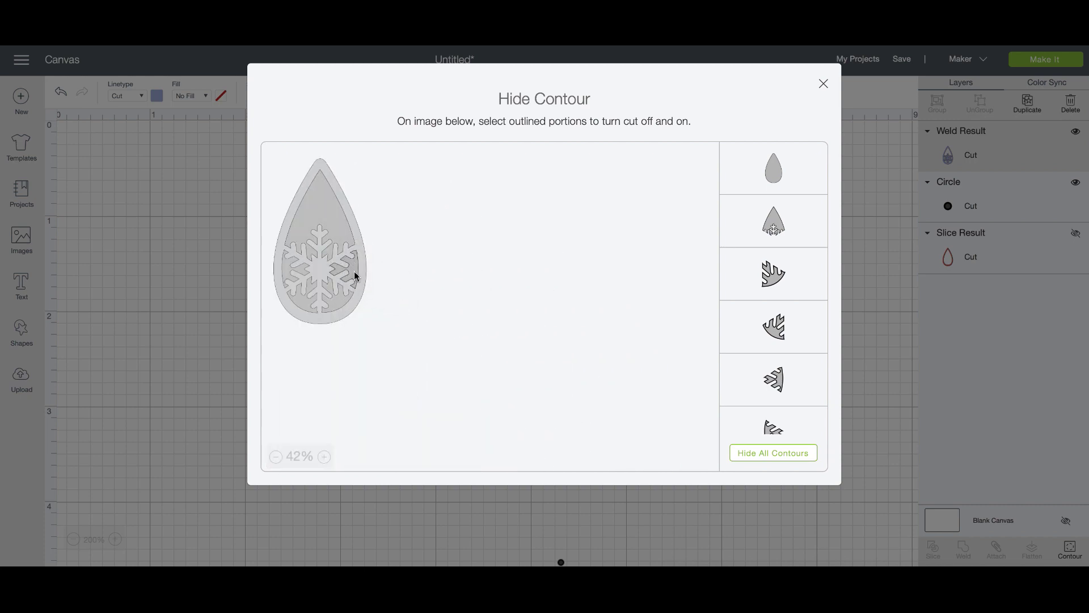
click(777, 386)
click(534, 493)
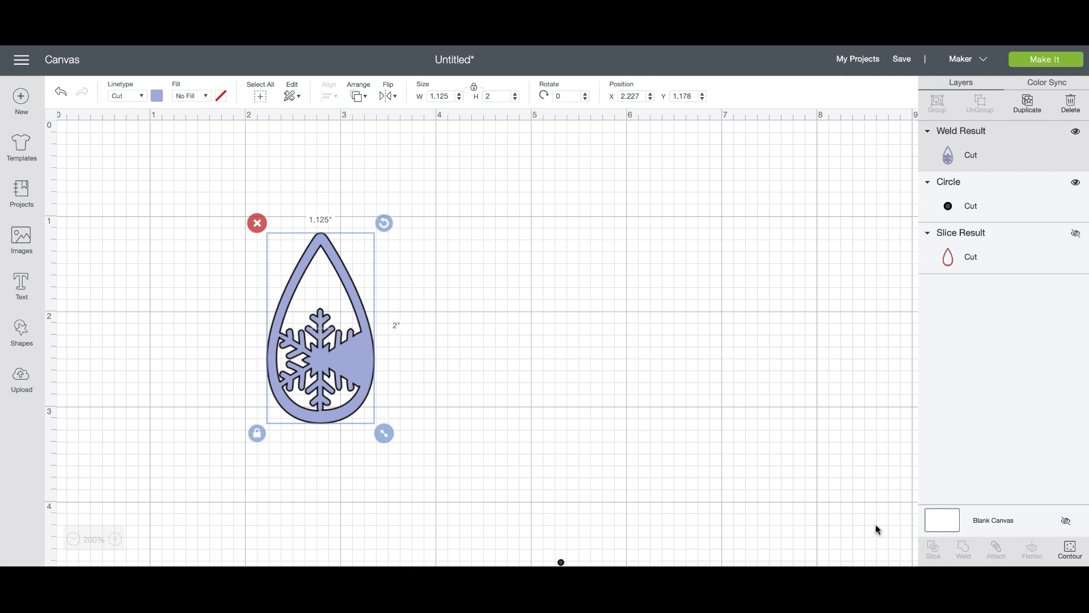
click(1070, 551)
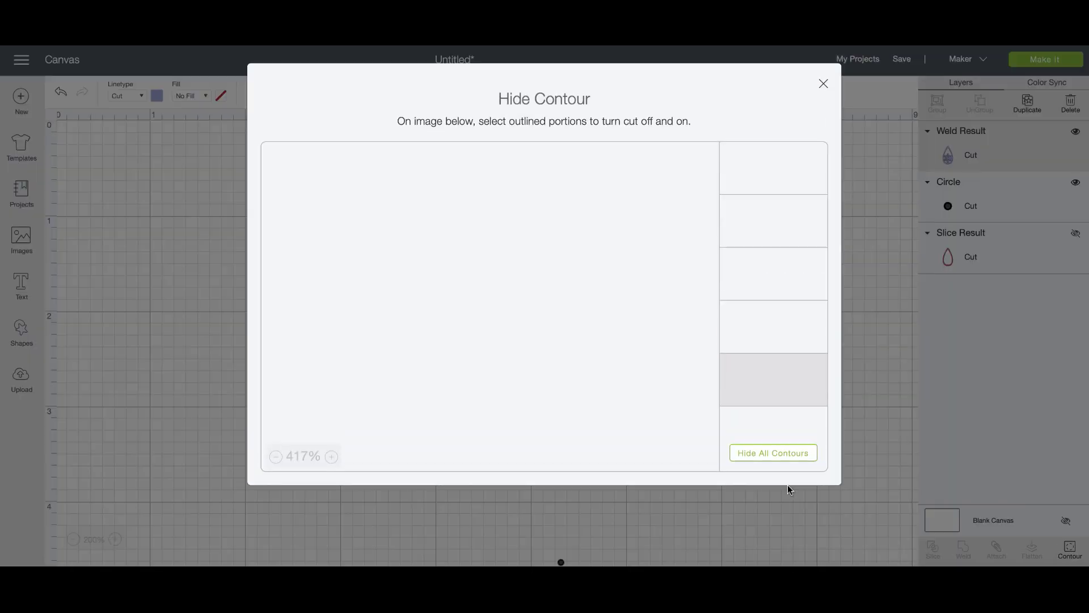
click(788, 457)
click(785, 513)
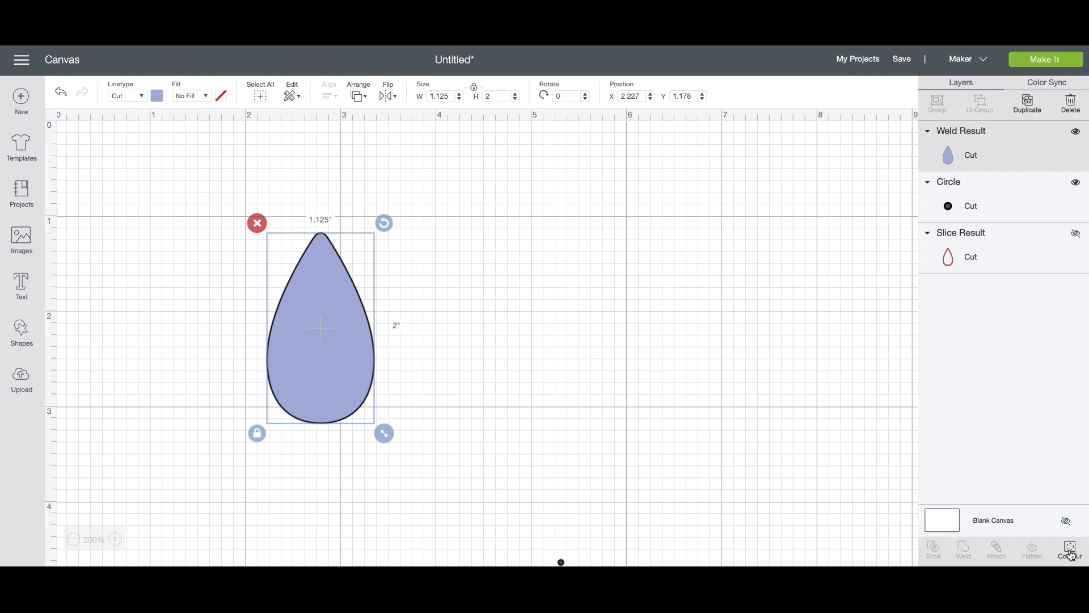
click(1070, 551)
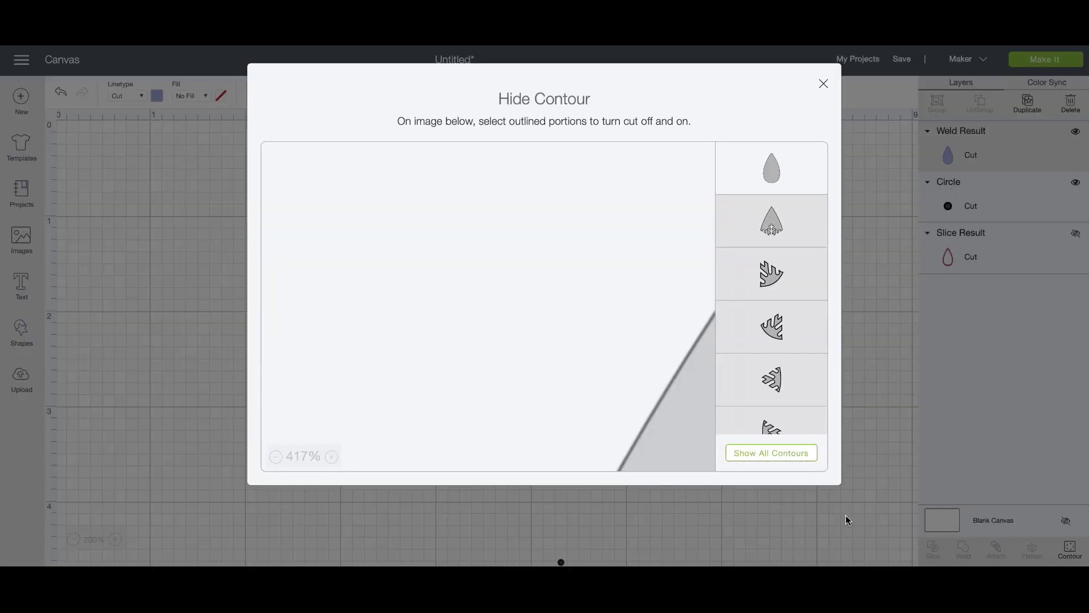
click(845, 517)
click(1076, 552)
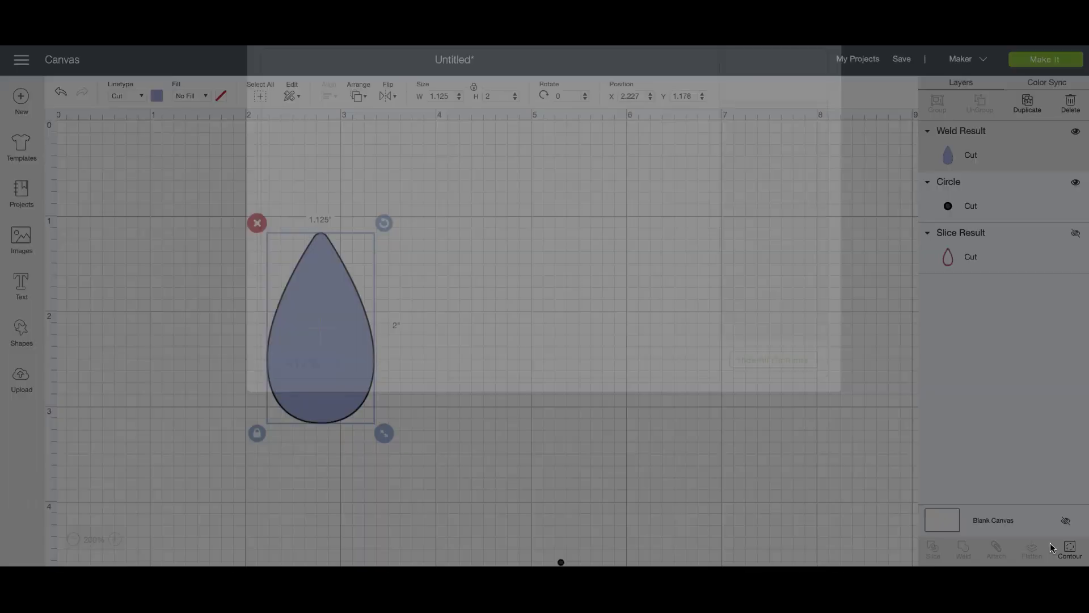
click(775, 459)
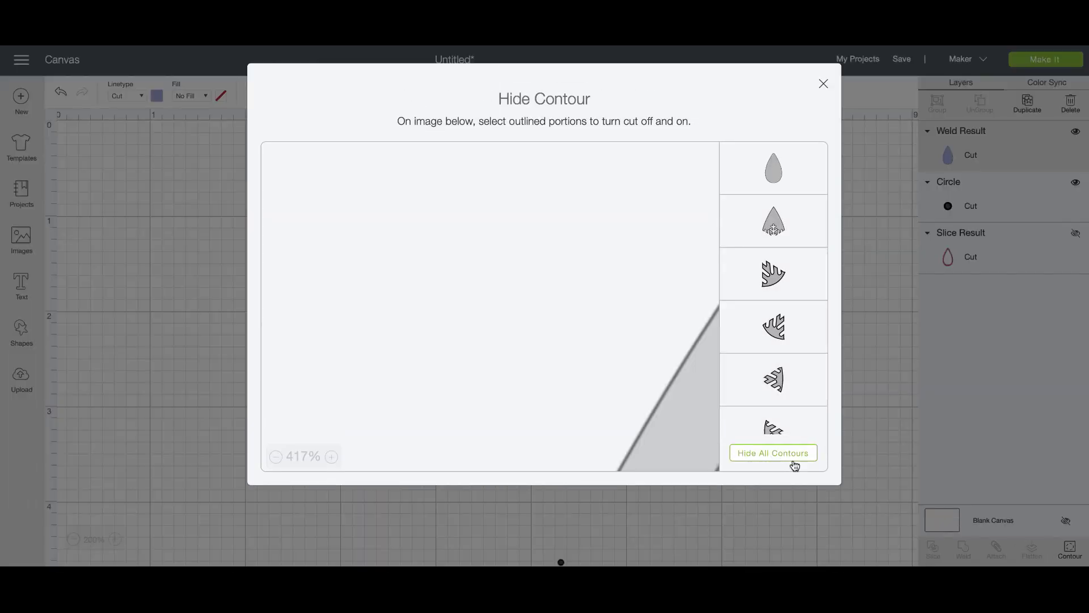
click(818, 519)
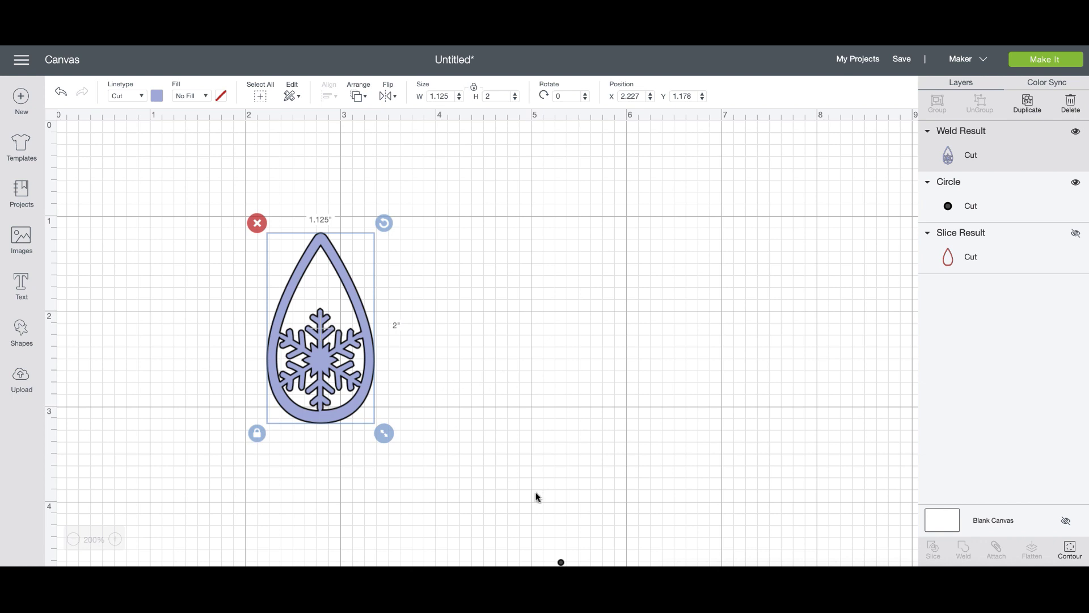
click(550, 542)
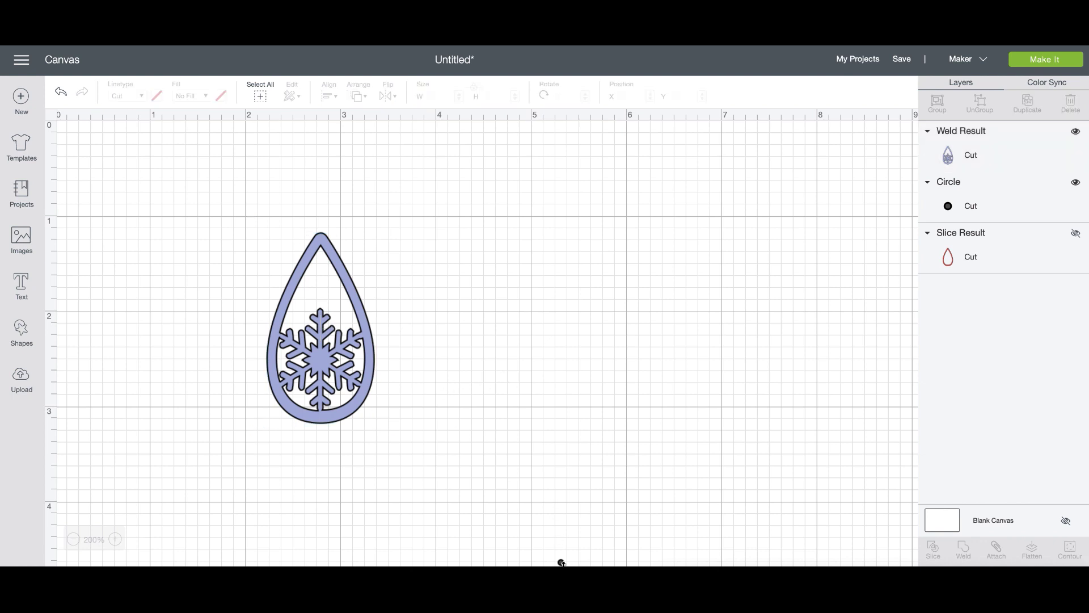
click(561, 562)
Delete the leftover circle and save the project as 'Earring File'.
key(Delete)
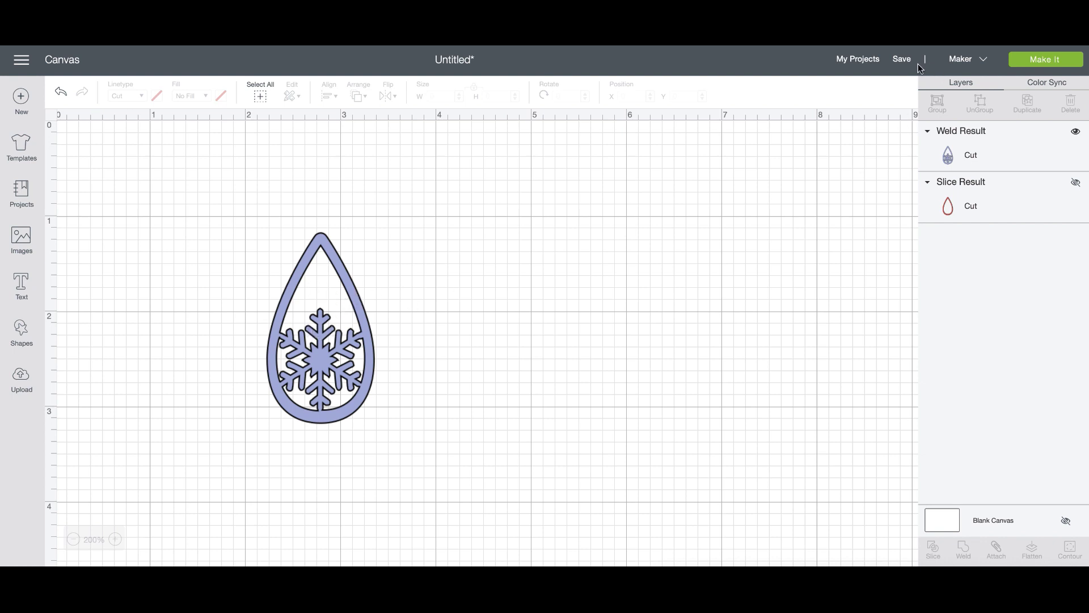
click(902, 60)
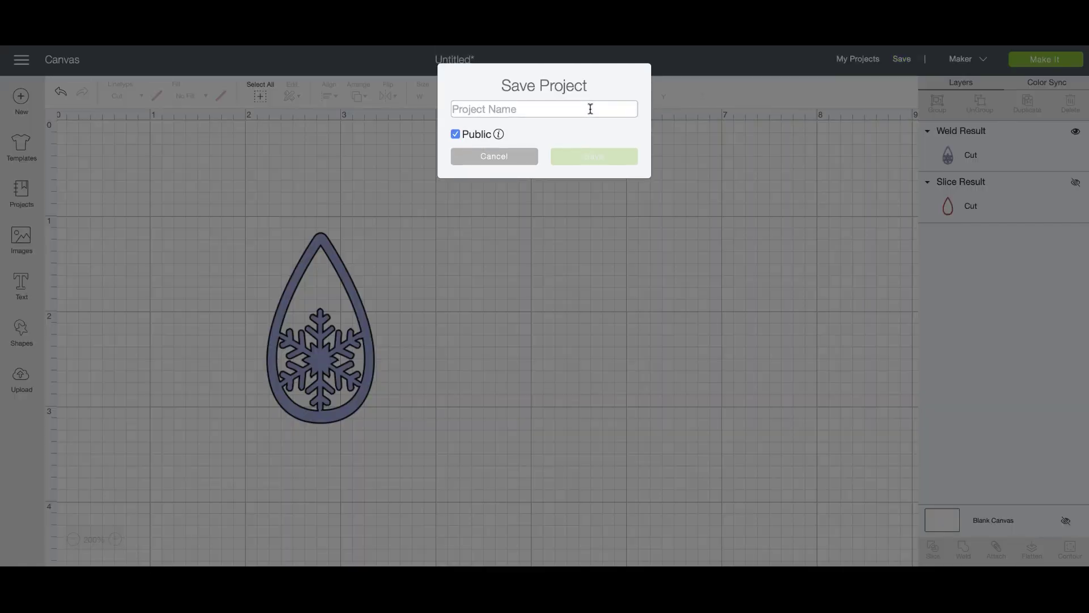
text(Earring File)
click(599, 161)
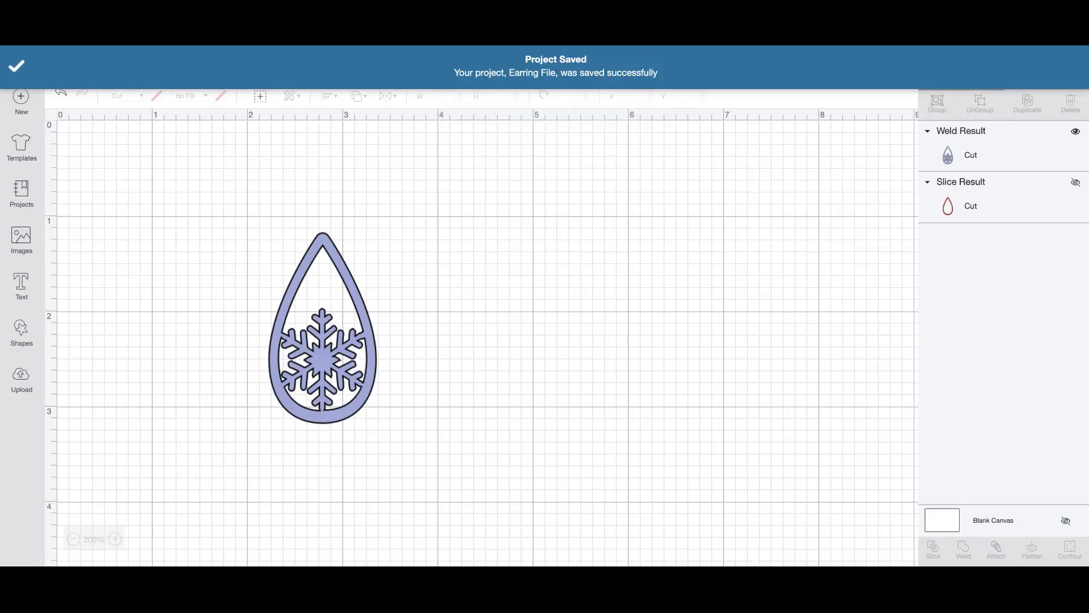
key(super+l)
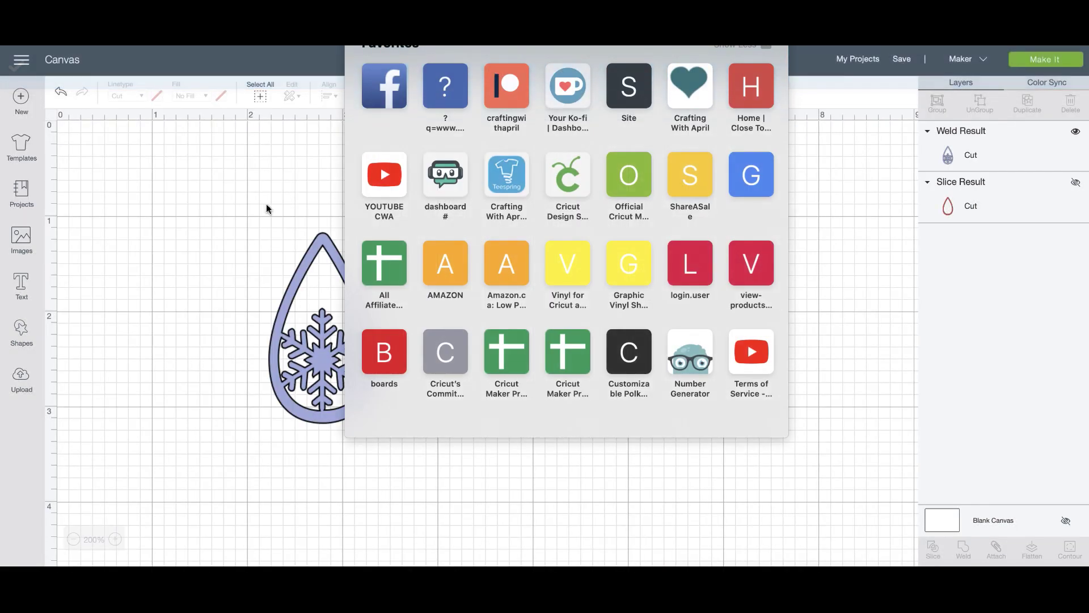
Paste the design's web address as a text box and set its width to 5 in.
click(143, 274)
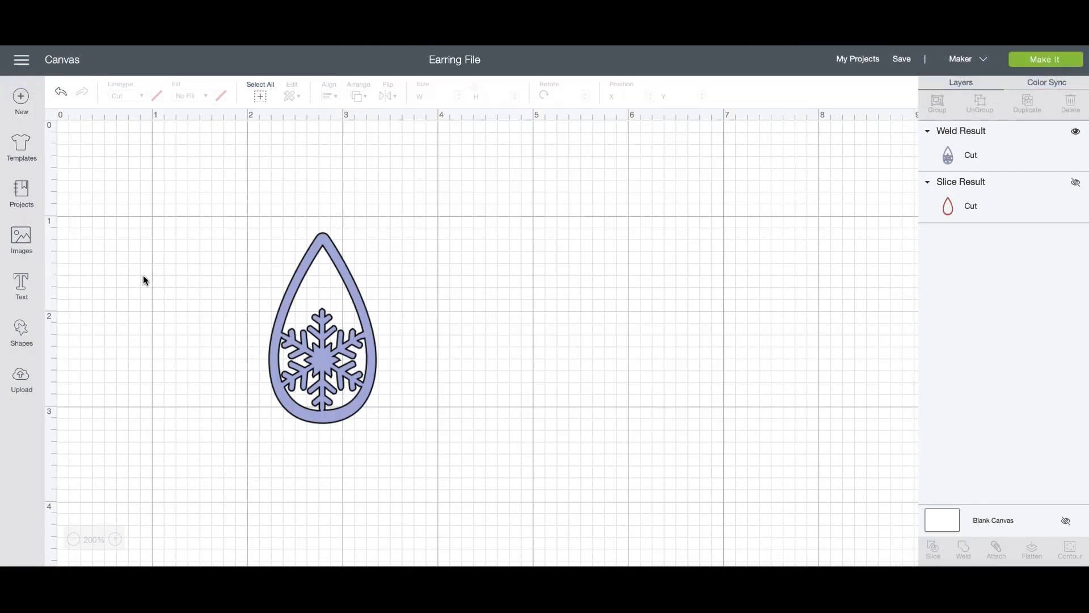
click(21, 290)
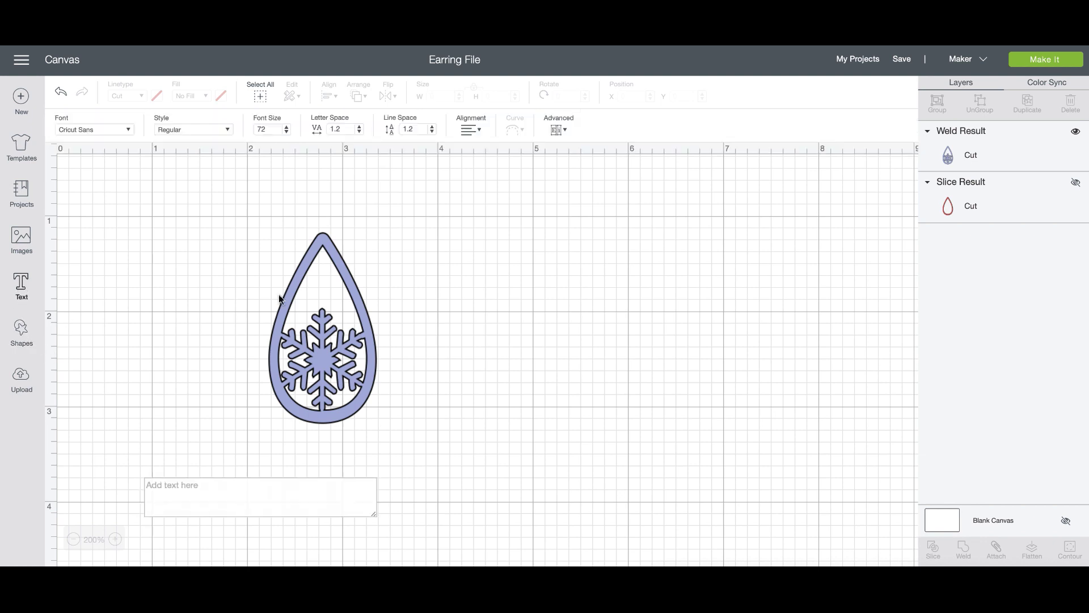
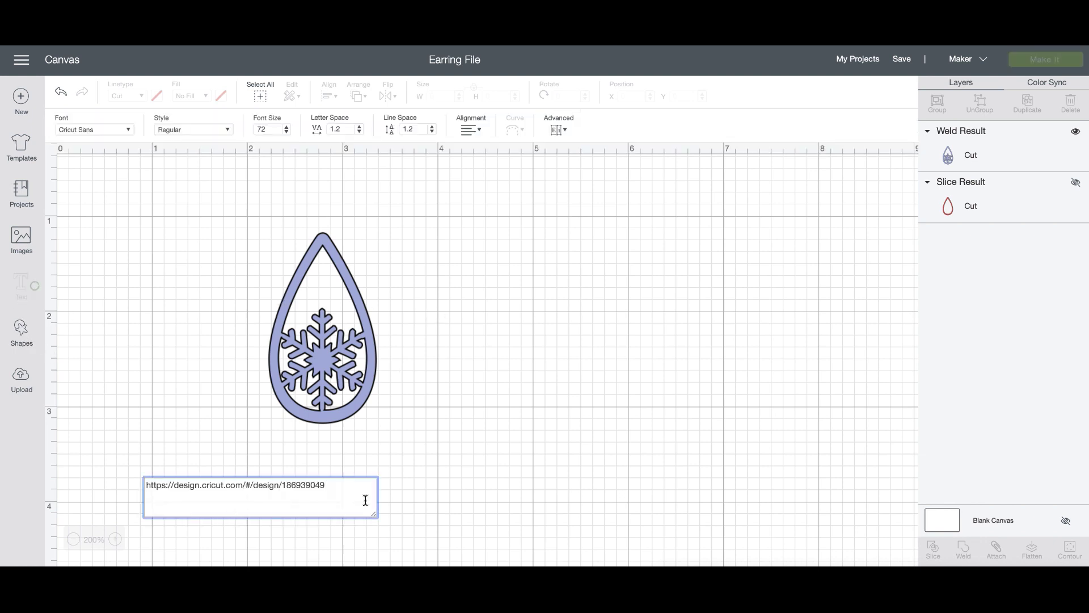
click(447, 488)
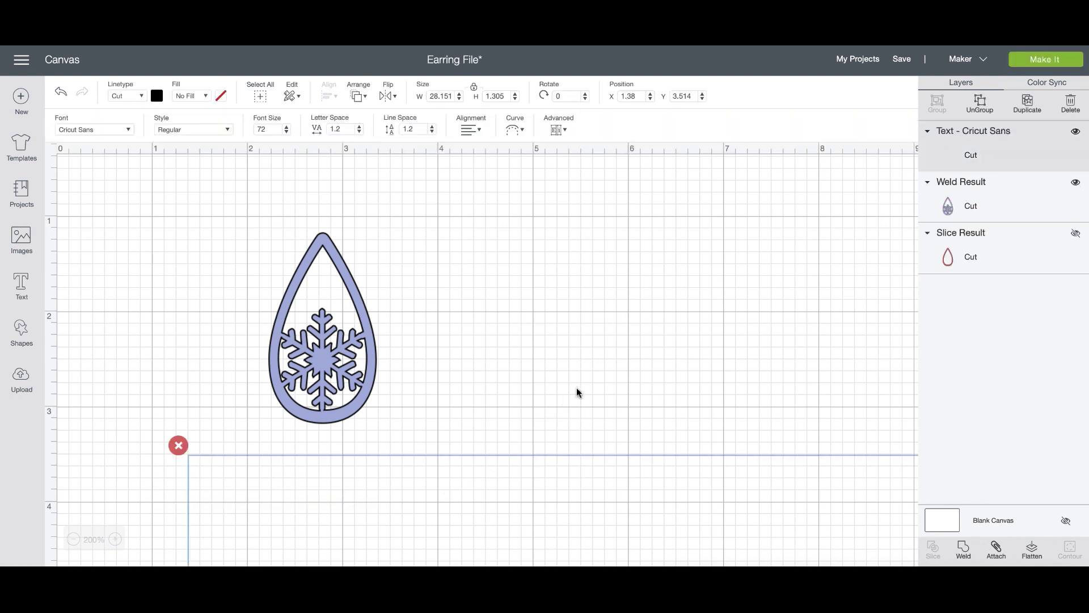
click(437, 96)
text(5)
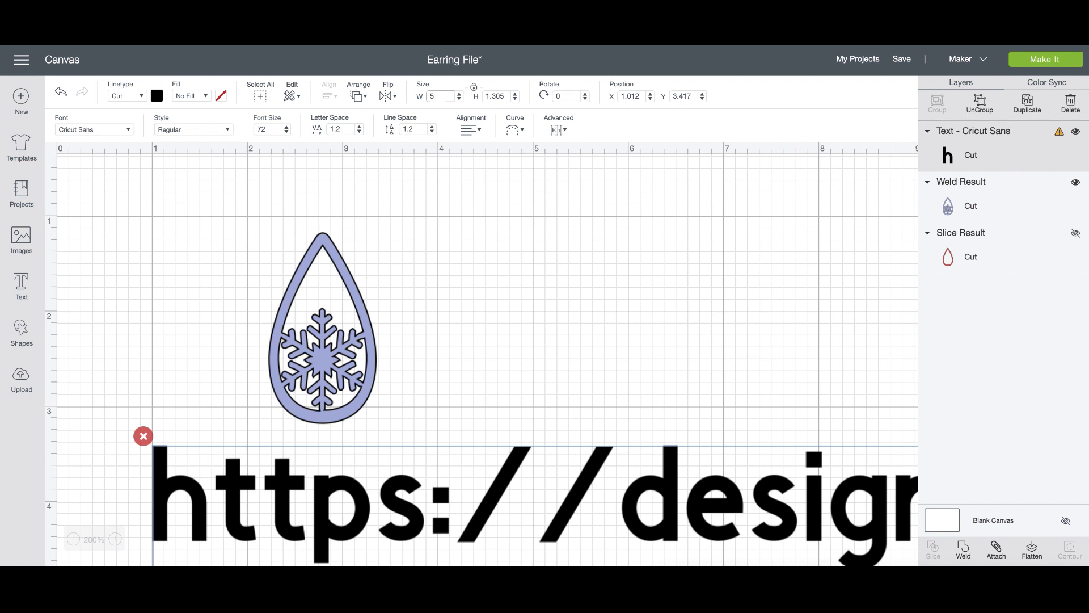
key(Return)
Place the URL text above the teardrop and flatten it.
click(632, 375)
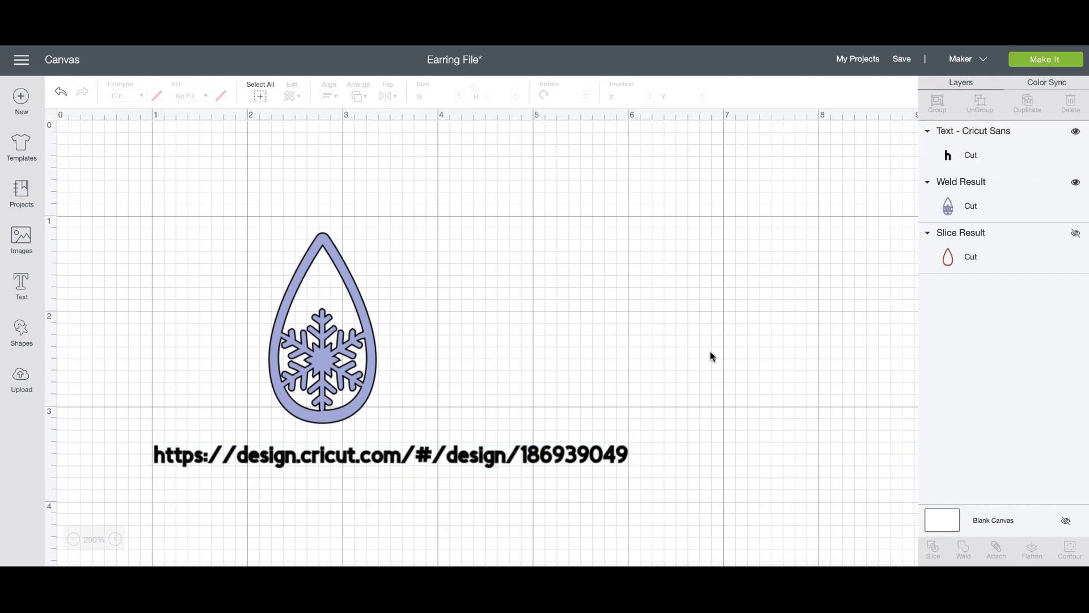
drag(590, 460, 586, 213)
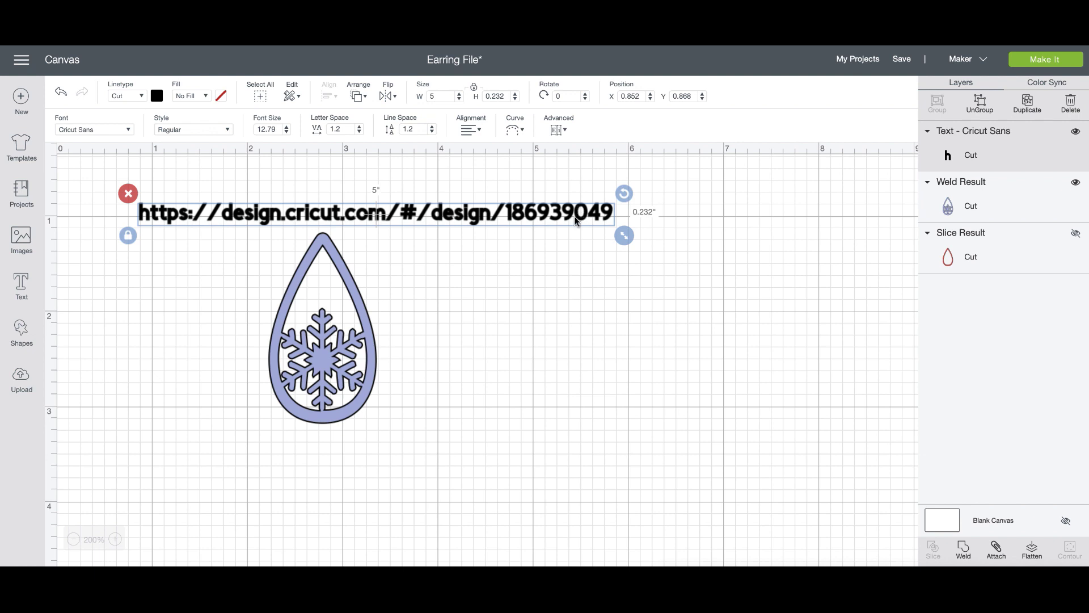
click(1031, 551)
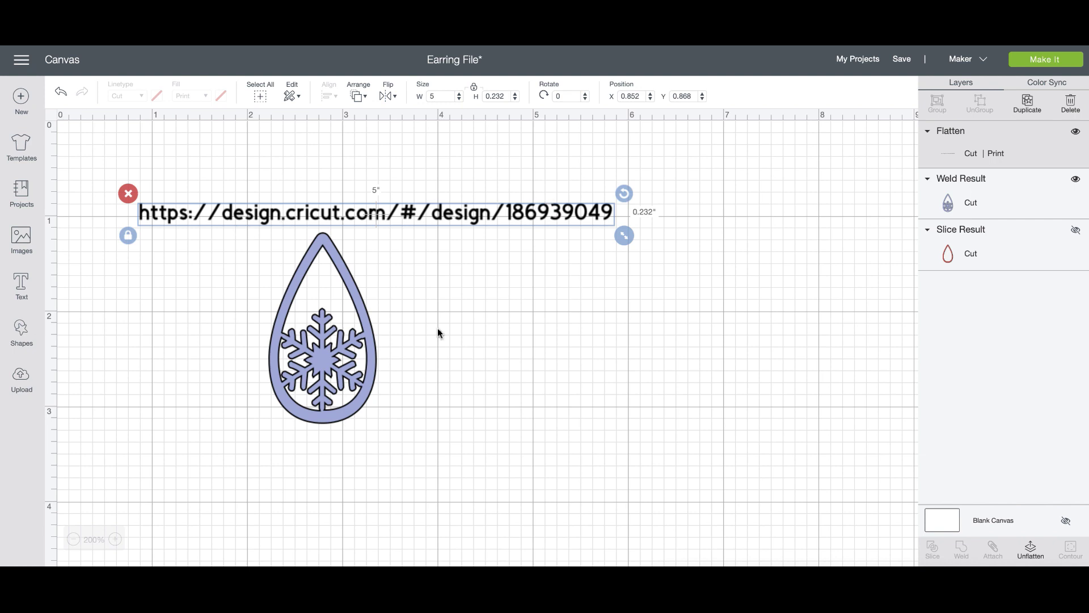
click(524, 363)
click(434, 215)
drag(189, 216, 202, 183)
click(575, 296)
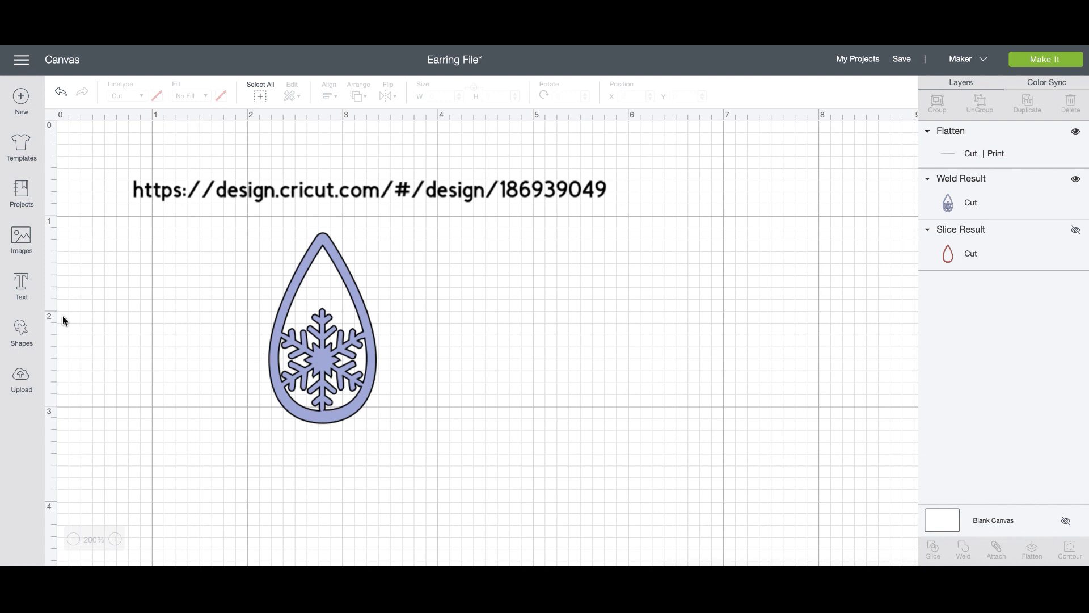
Slice a 0.104 in circle out of the snowflake's centre.
click(21, 327)
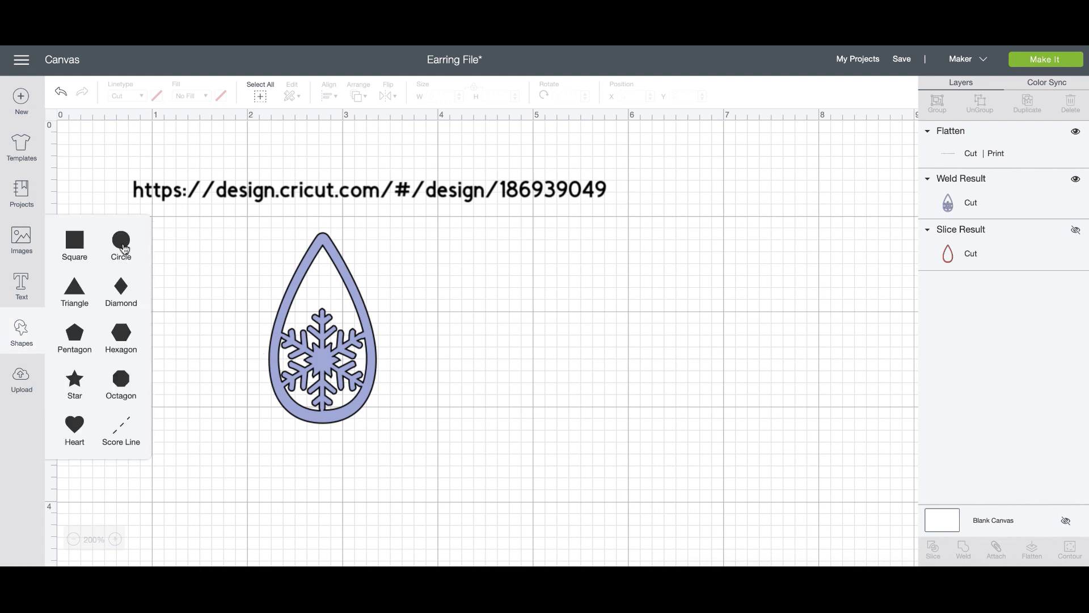
click(121, 240)
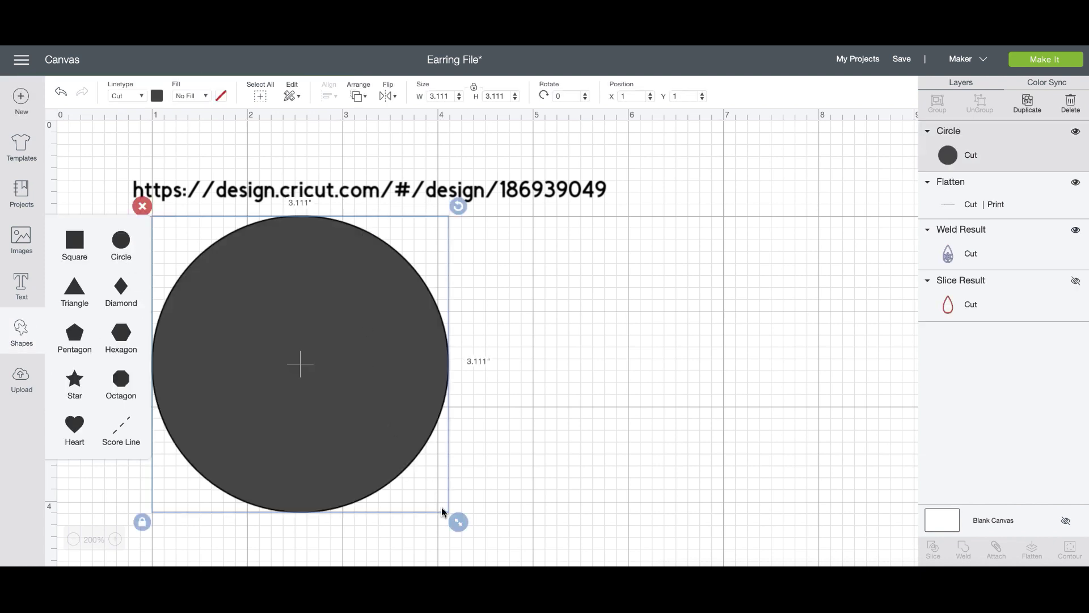
drag(452, 517, 323, 361)
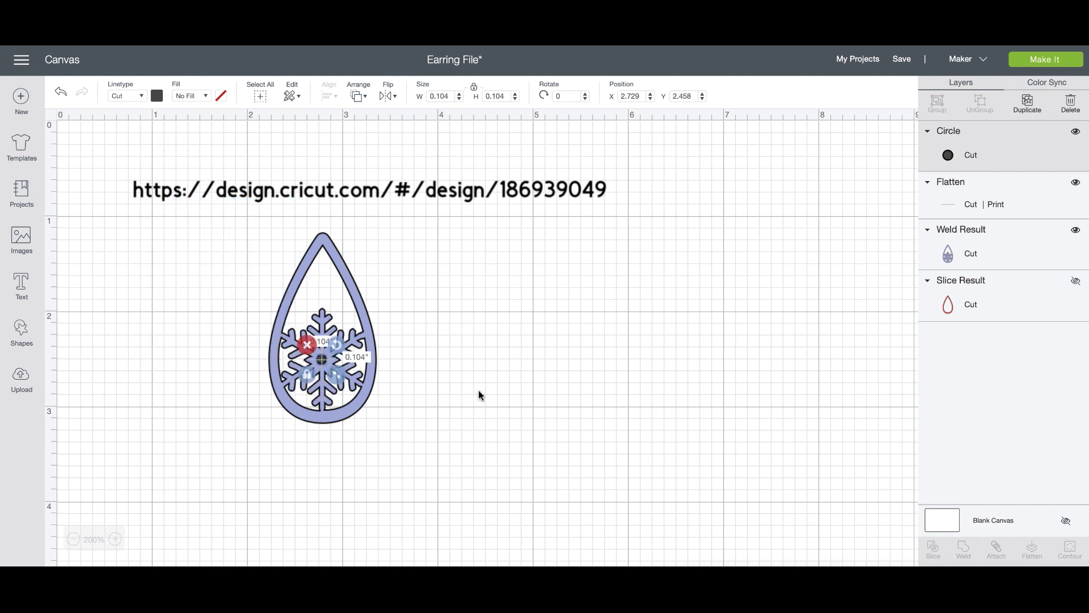
click(475, 390)
click(322, 359)
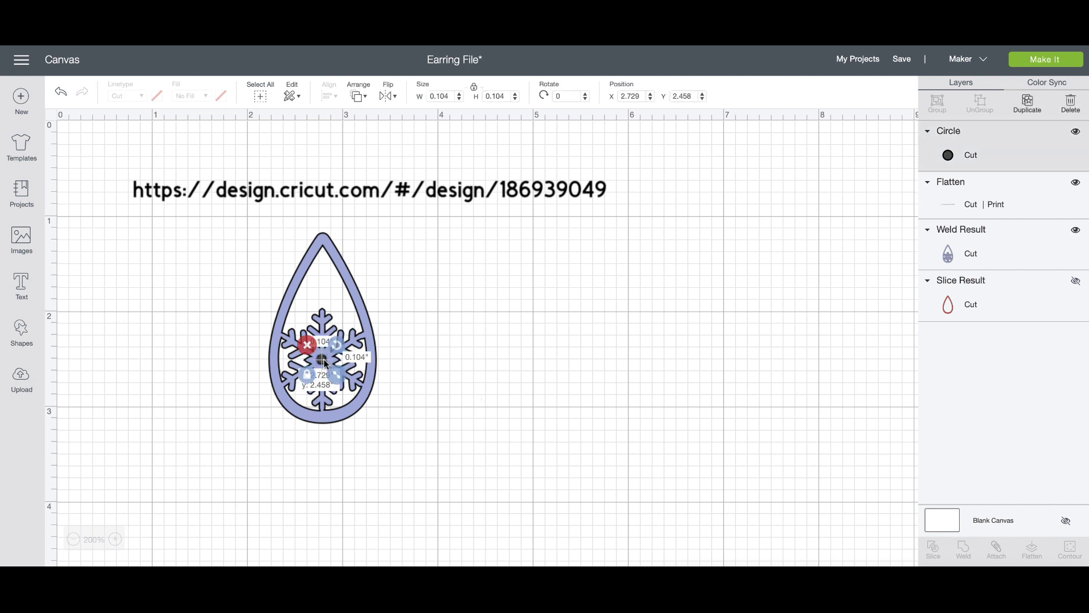
drag(481, 421, 278, 341)
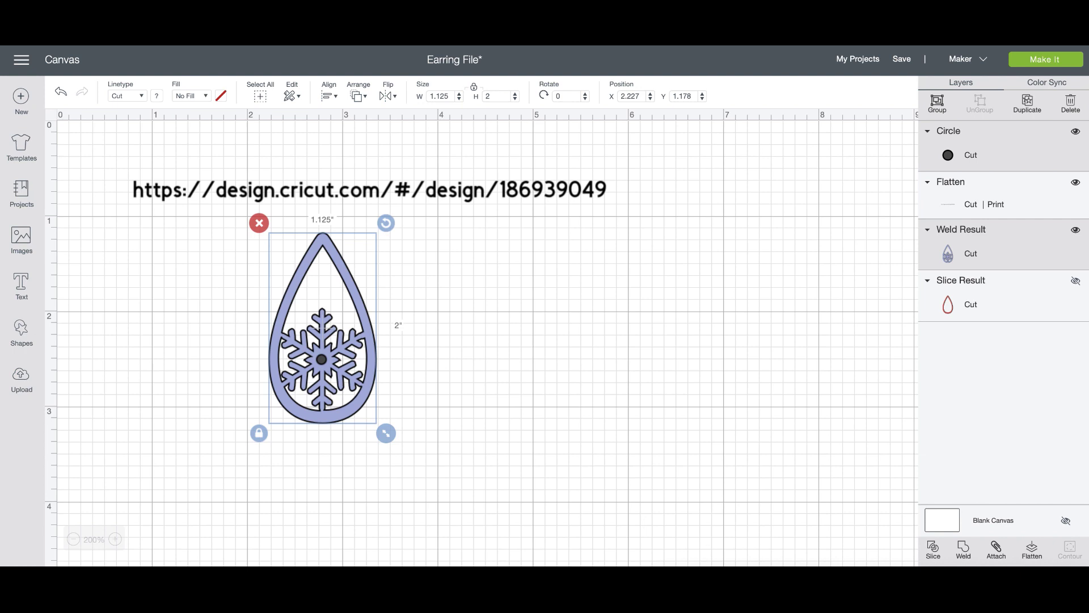
click(963, 548)
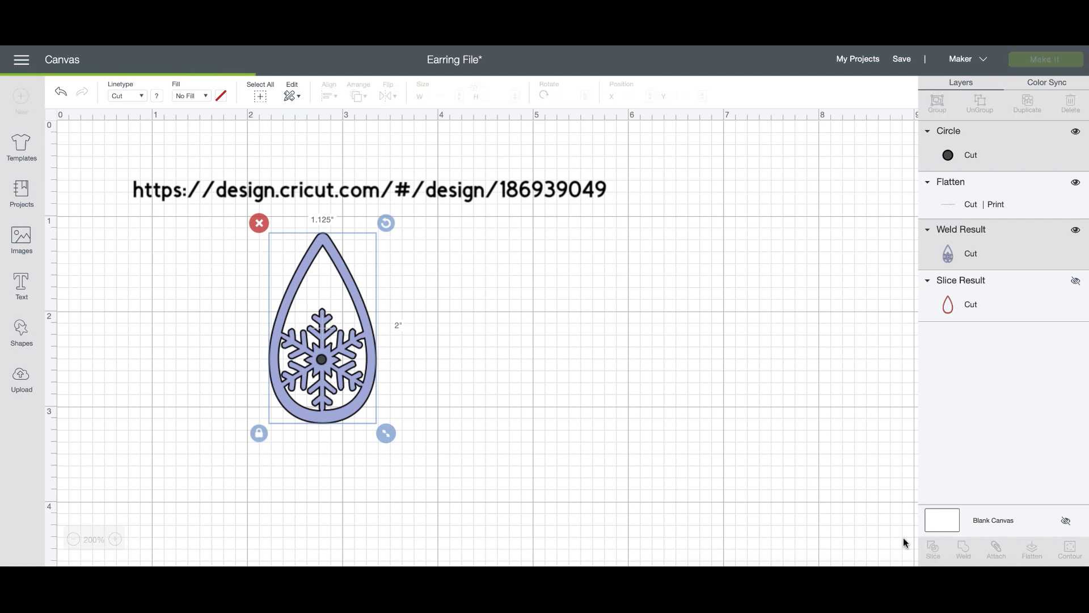
Delete the two leftover dots and return the teardrop to its place.
drag(346, 387, 448, 399)
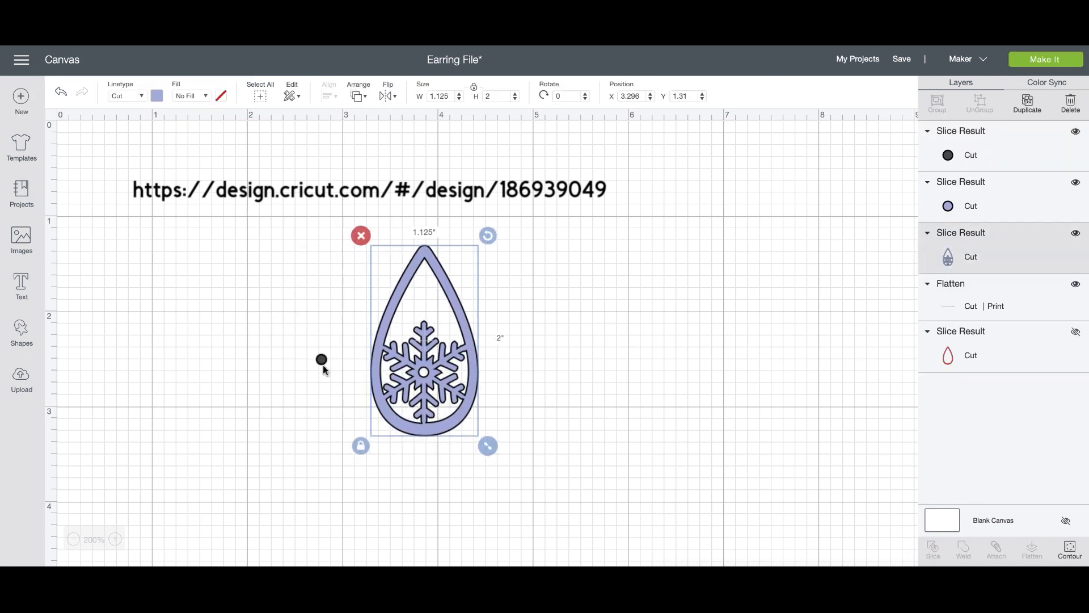
click(321, 360)
key(Delete)
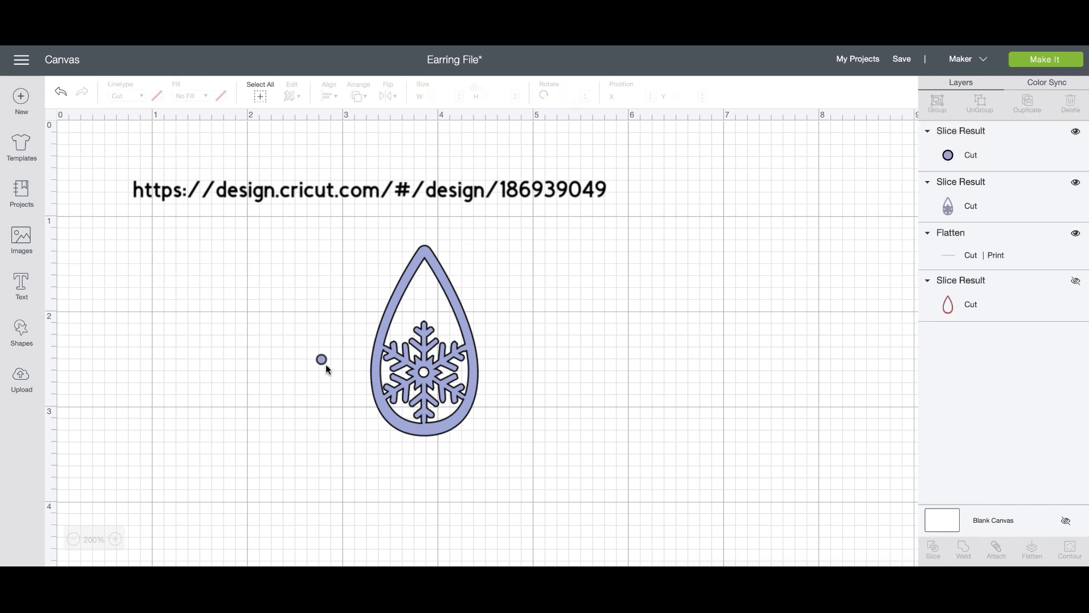
click(322, 361)
key(Delete)
drag(405, 388, 270, 400)
click(426, 410)
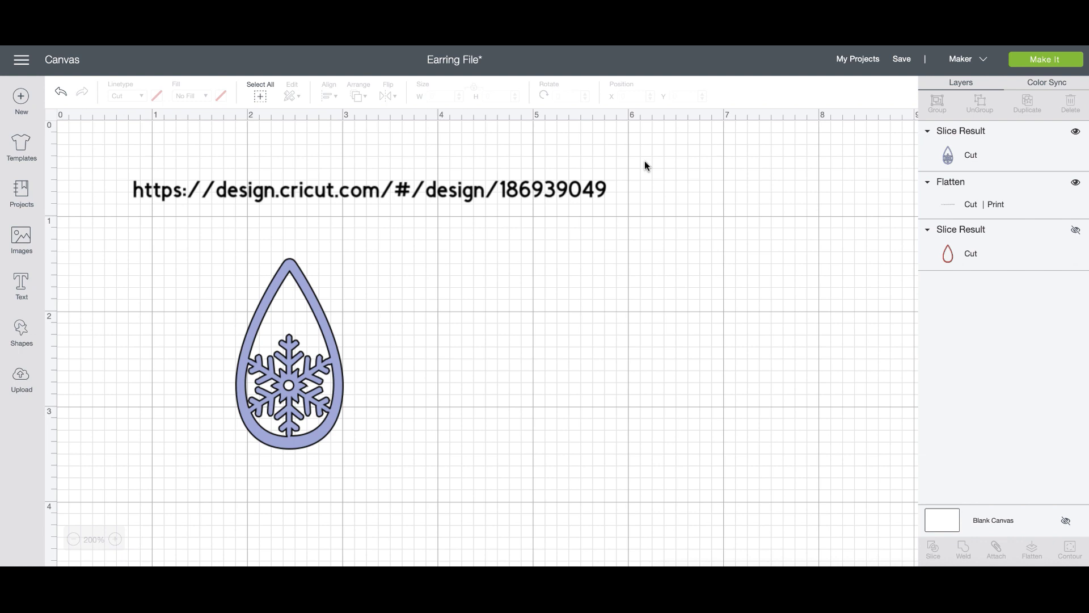
Show the red outline, place a duplicate lavender teardrop beside the original, and save.
click(1076, 230)
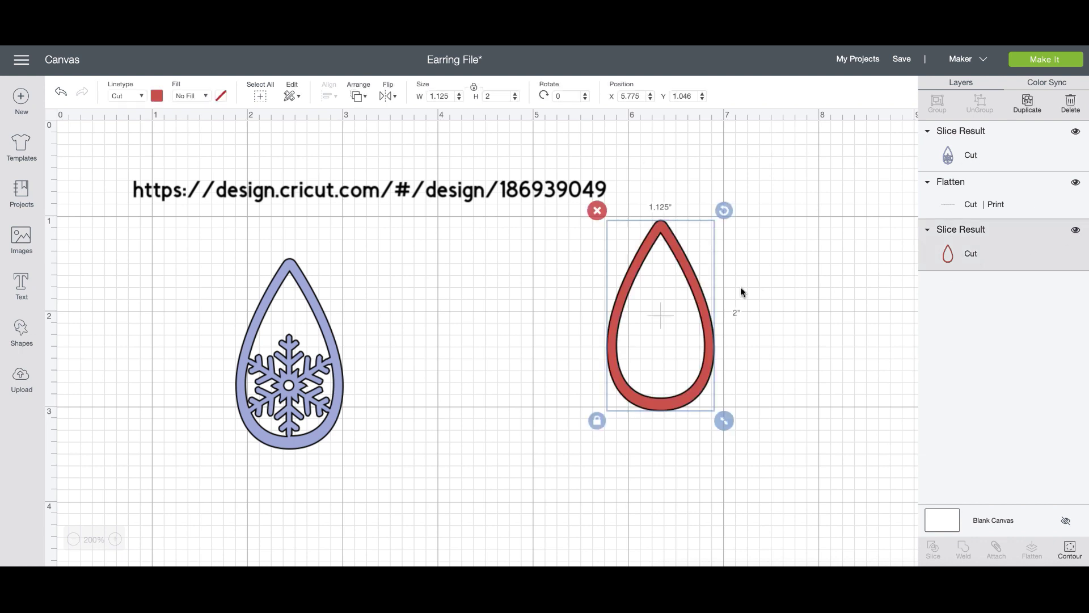
drag(700, 295, 547, 336)
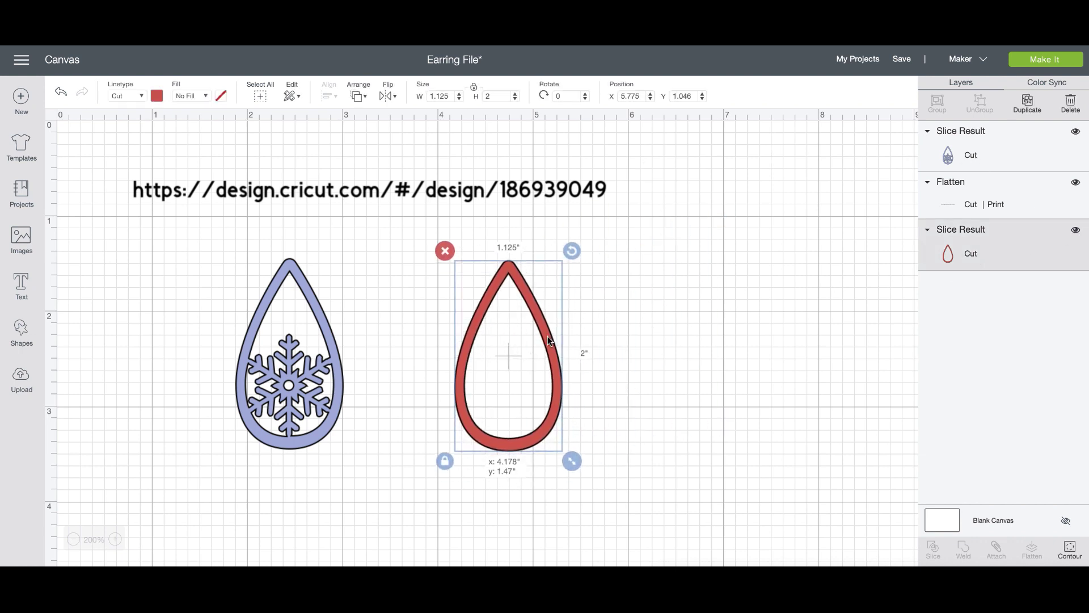
click(325, 335)
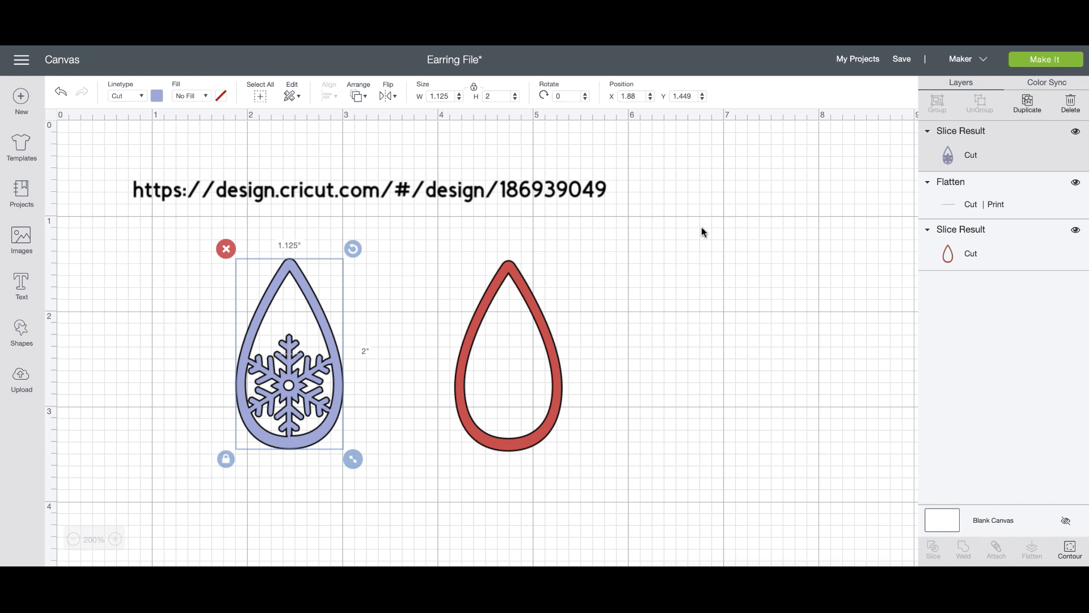
click(1029, 106)
drag(287, 372, 217, 368)
drag(381, 404, 339, 373)
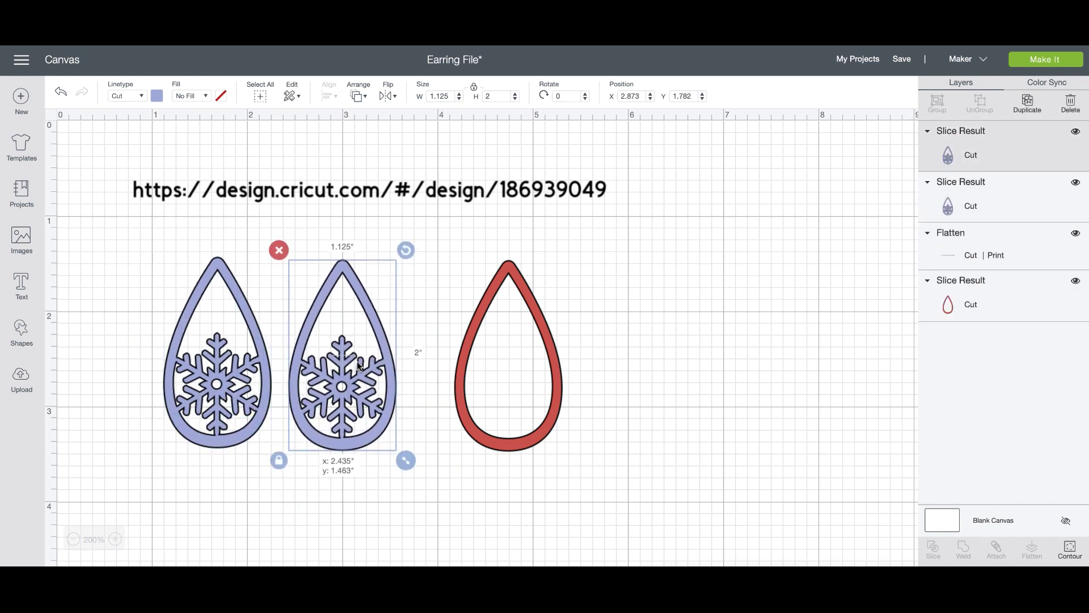
click(904, 71)
click(910, 81)
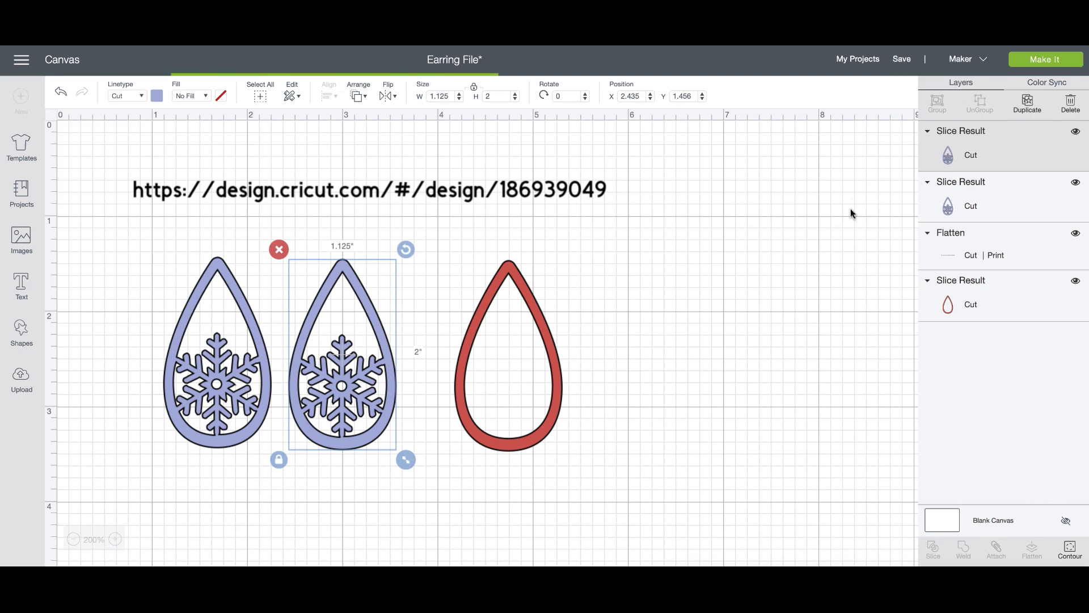